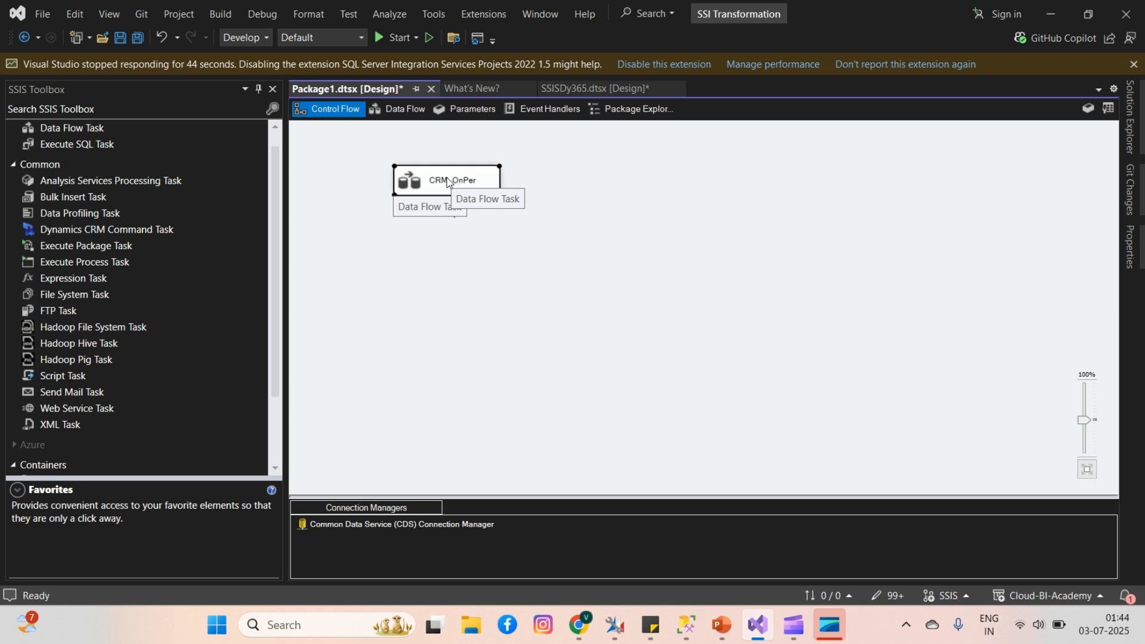
# Open the CRM_OnPer data flow task and review the CDS Source's general settings and column list.
pyautogui.doubleClick(461, 188)
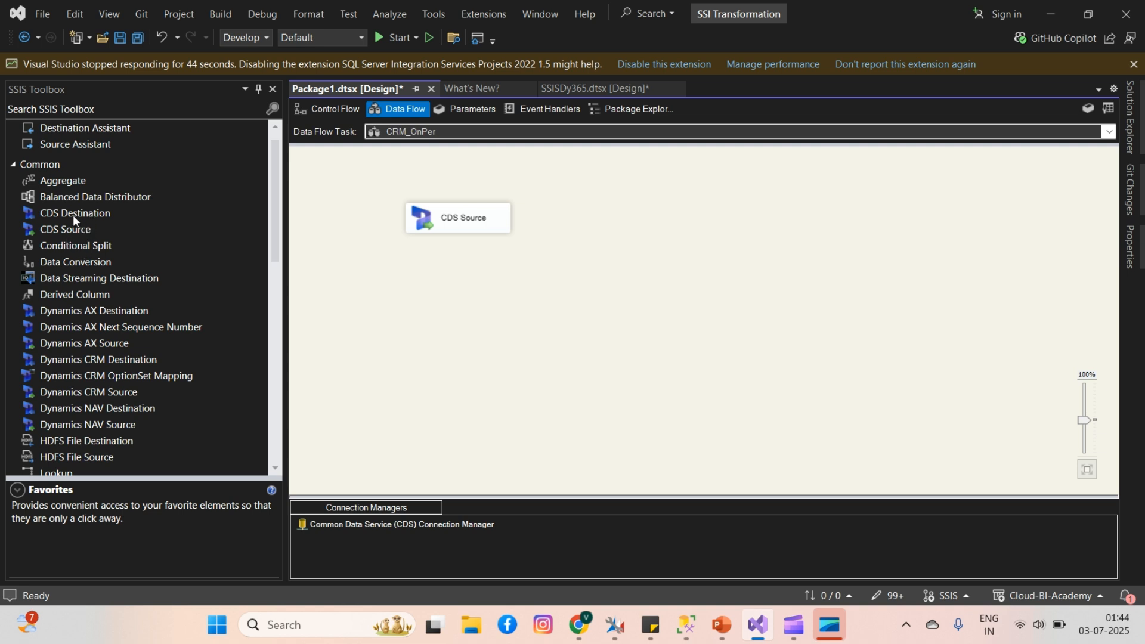
pyautogui.click(64, 231)
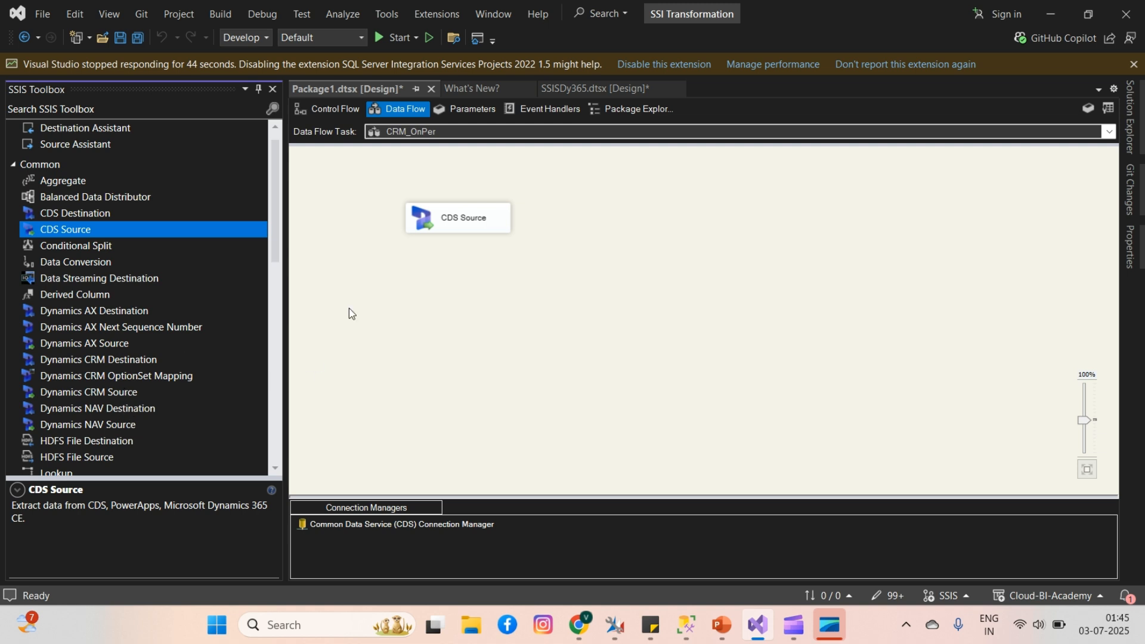
pyautogui.click(453, 220)
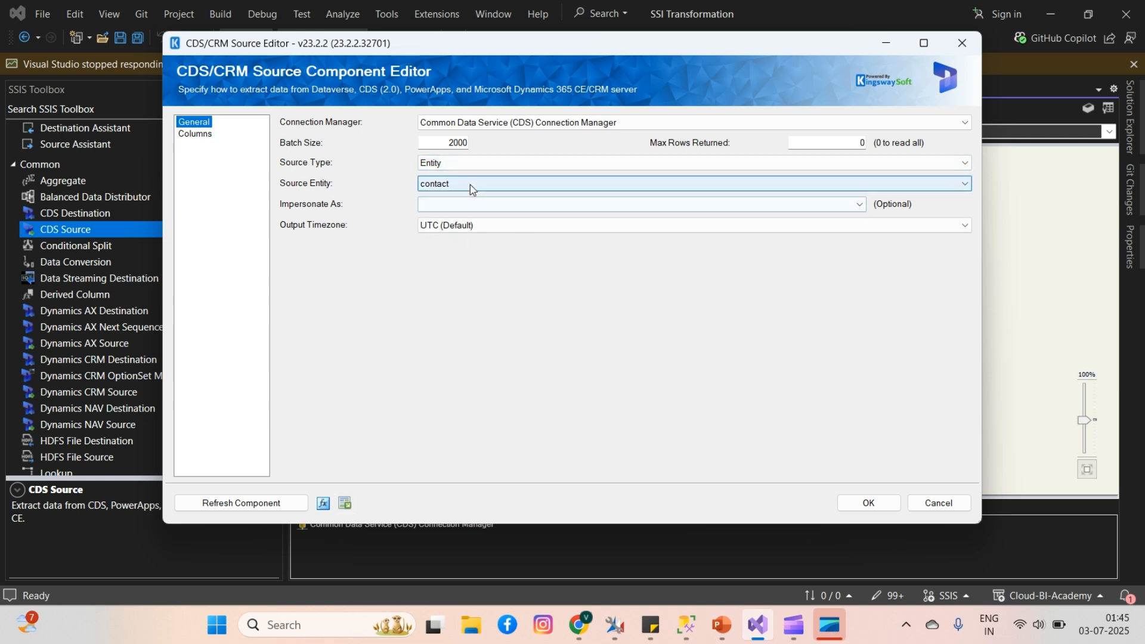
pyautogui.click(197, 133)
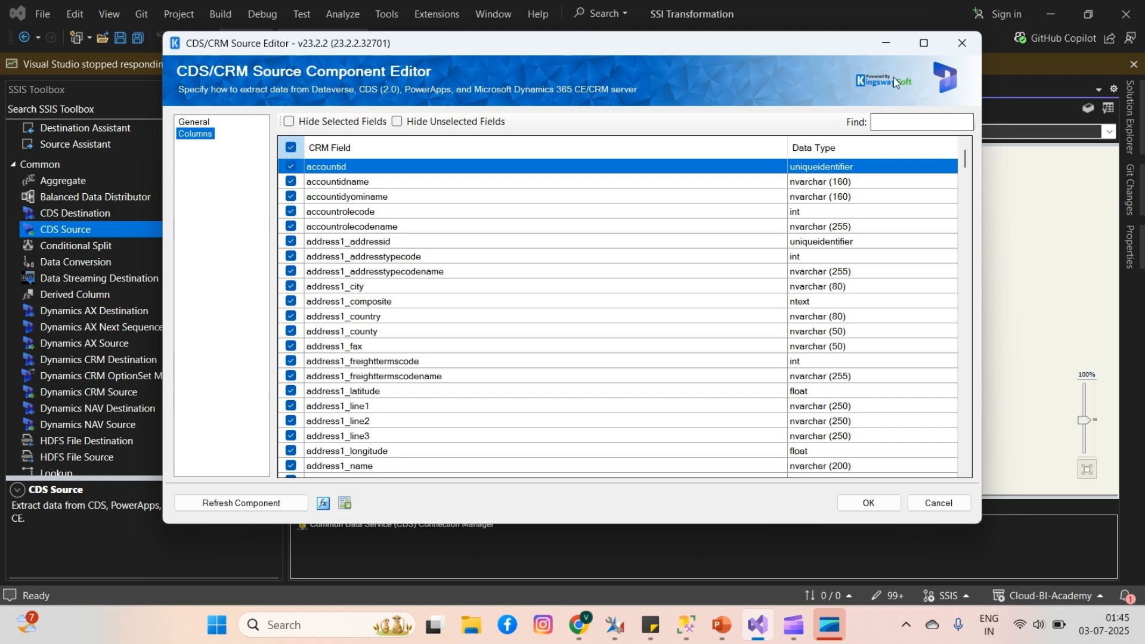
pyautogui.click(964, 41)
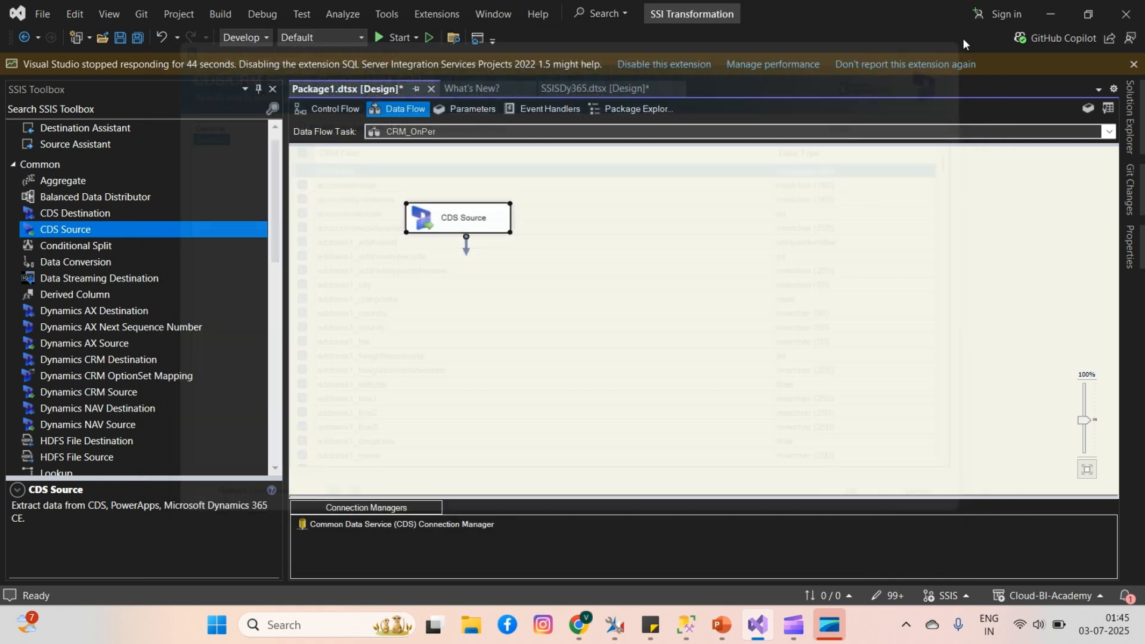
# In the CDS Source columns, deselect all fields and include only firstname.
pyautogui.doubleClick(451, 221)
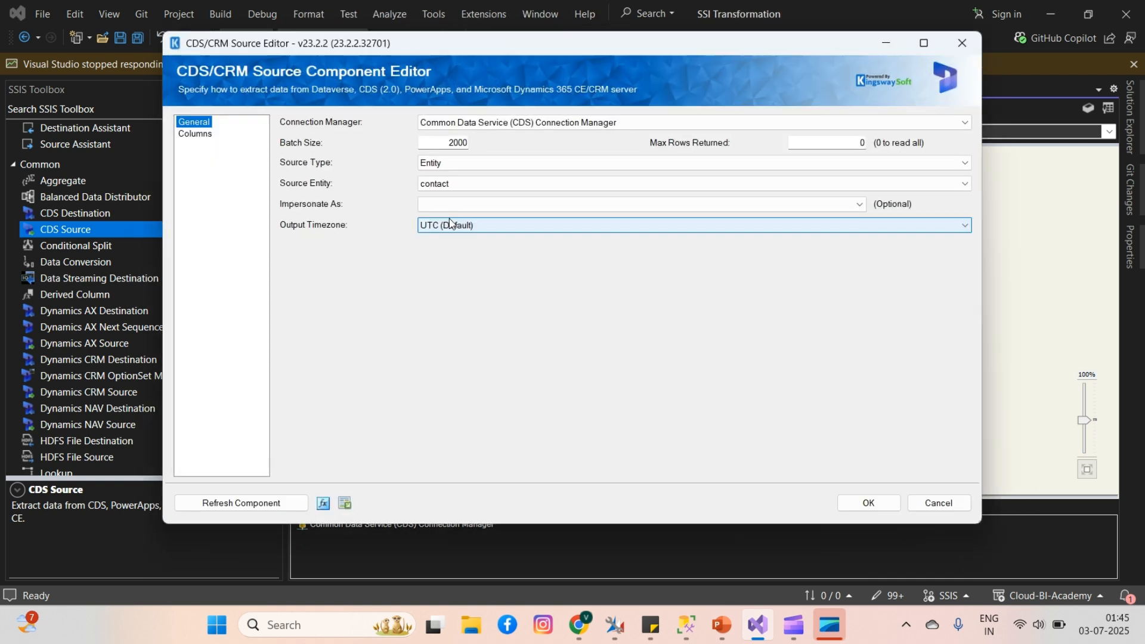
pyautogui.click(184, 136)
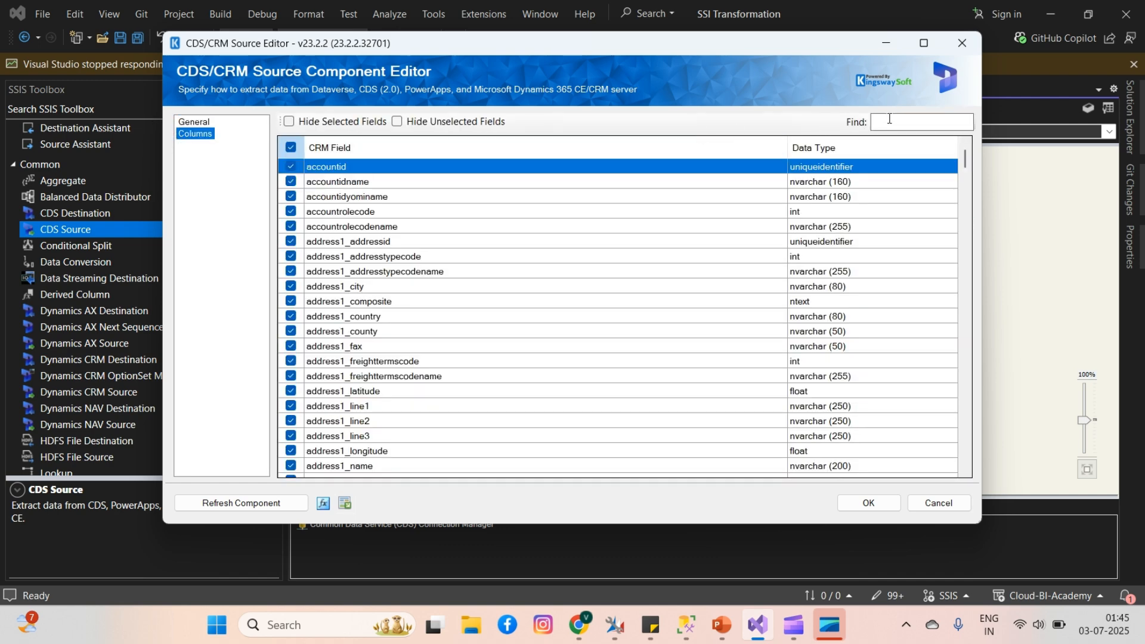
pyautogui.click(290, 147)
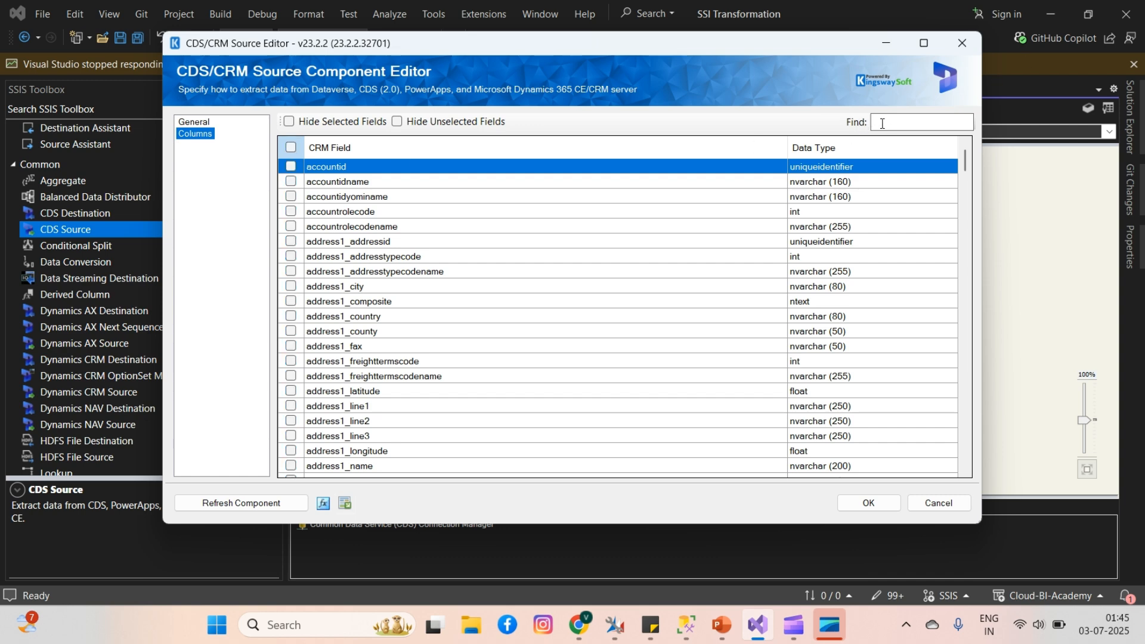
pyautogui.write('fir')
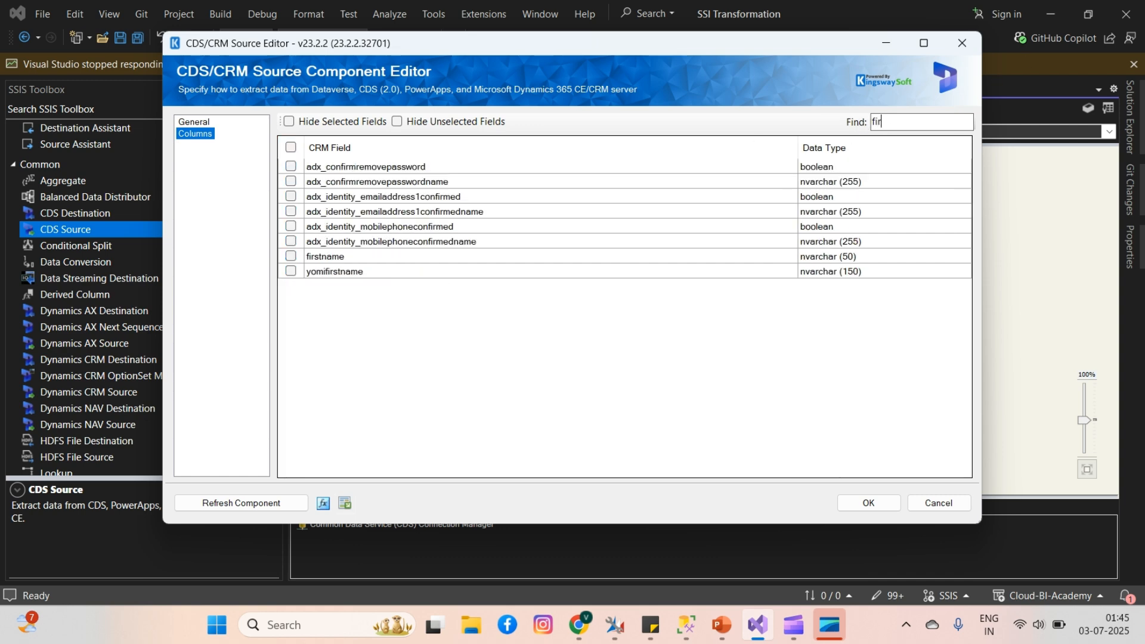
pyautogui.write('st')
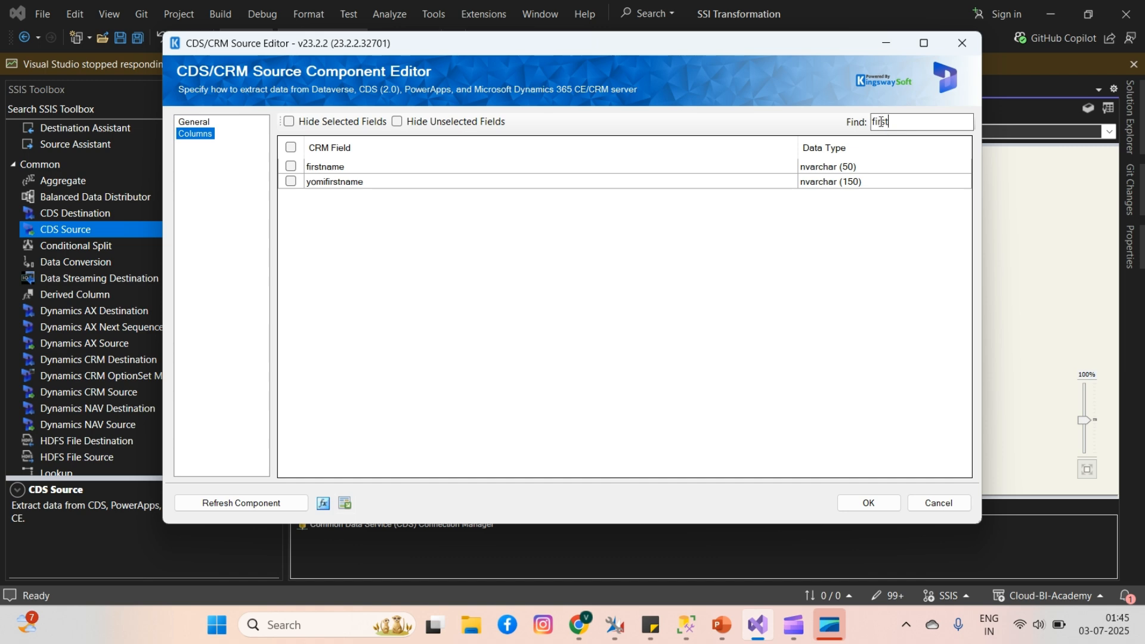
pyautogui.click(330, 169)
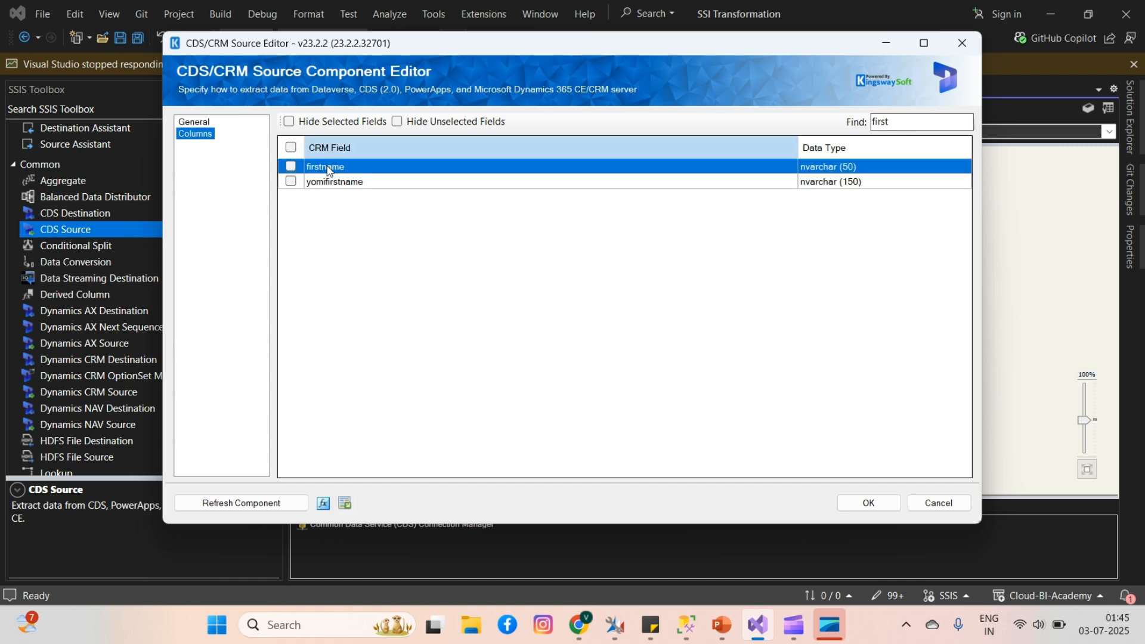
pyautogui.click(292, 169)
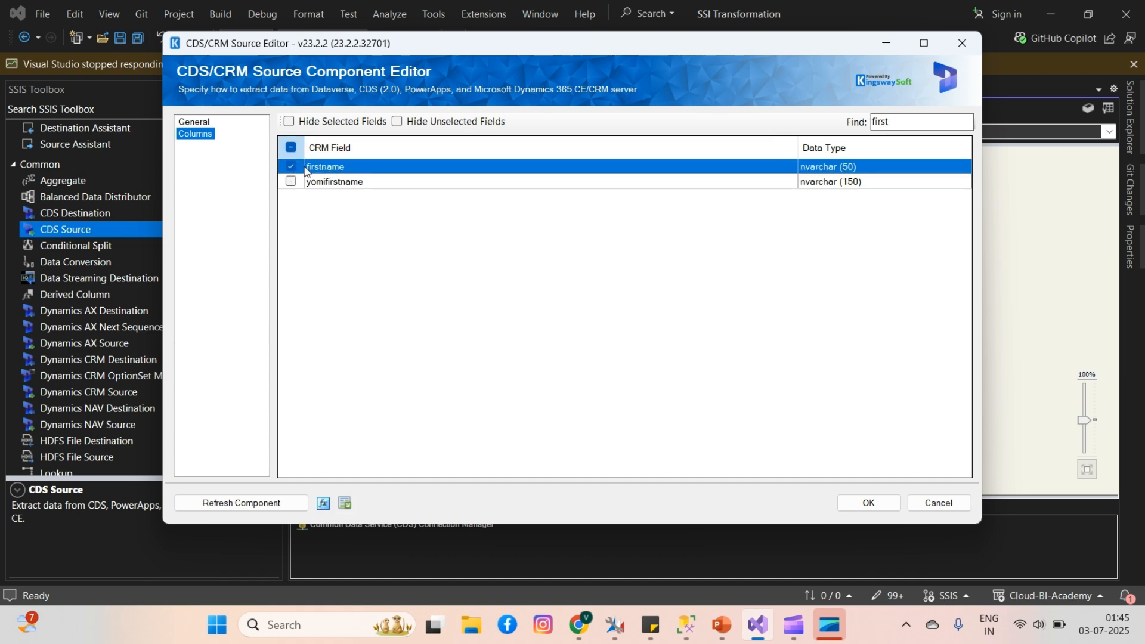
# Find and include the lastname and emailaddress1 fields in the CDS Source columns.
pyautogui.moveTo(895, 122); pyautogui.dragTo(855, 122)
pyautogui.write('last')
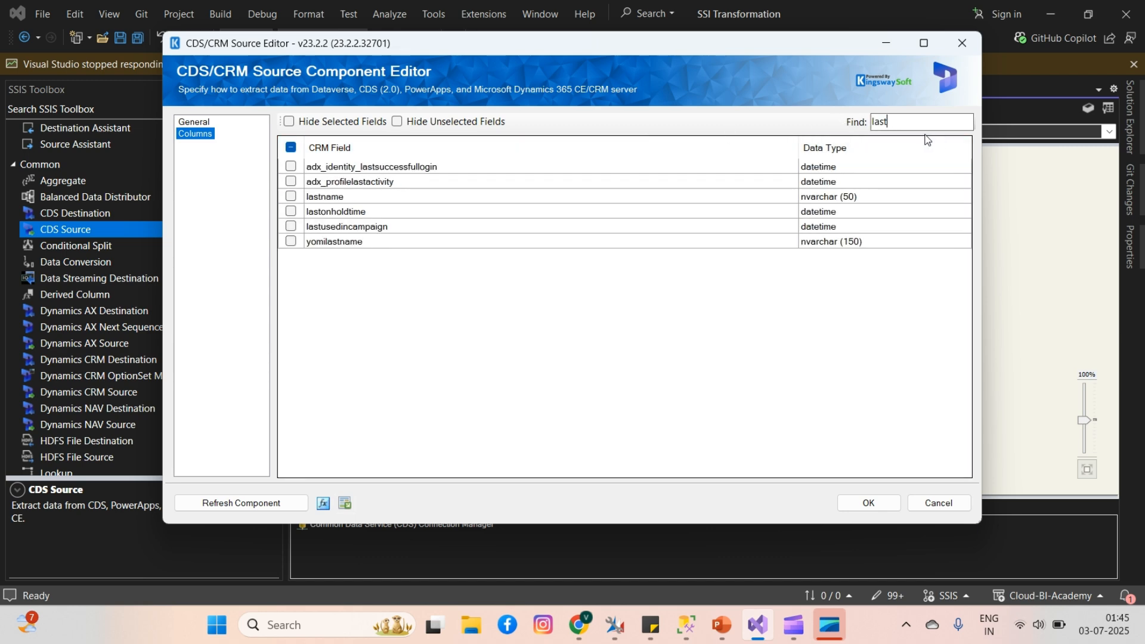
pyautogui.click(292, 197)
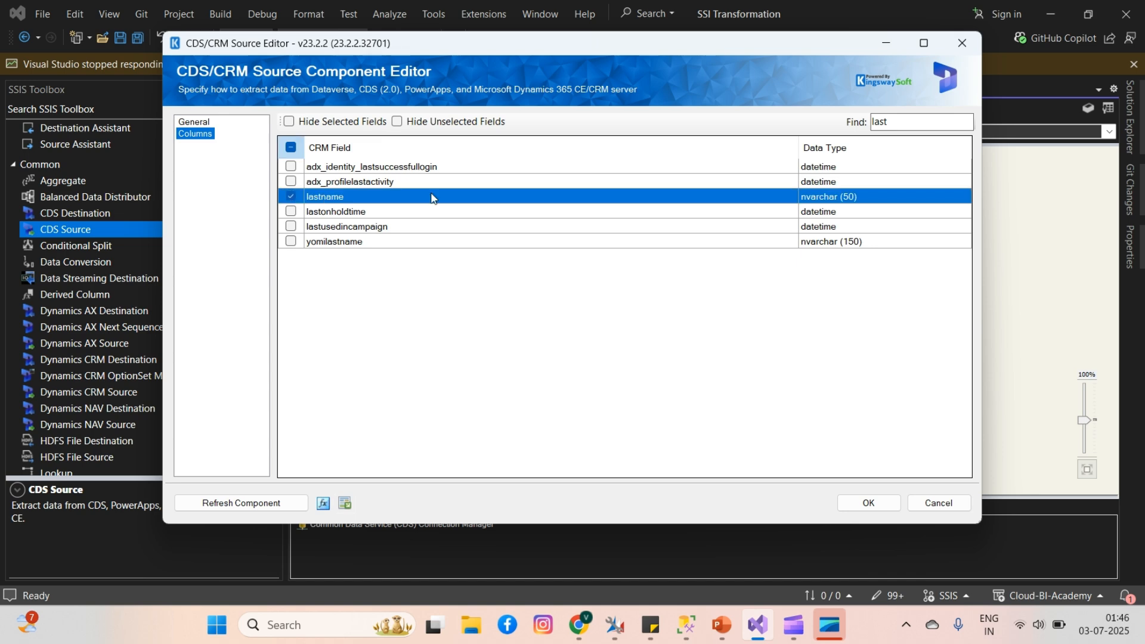
pyautogui.moveTo(910, 122); pyautogui.dragTo(785, 119)
pyautogui.write('email')
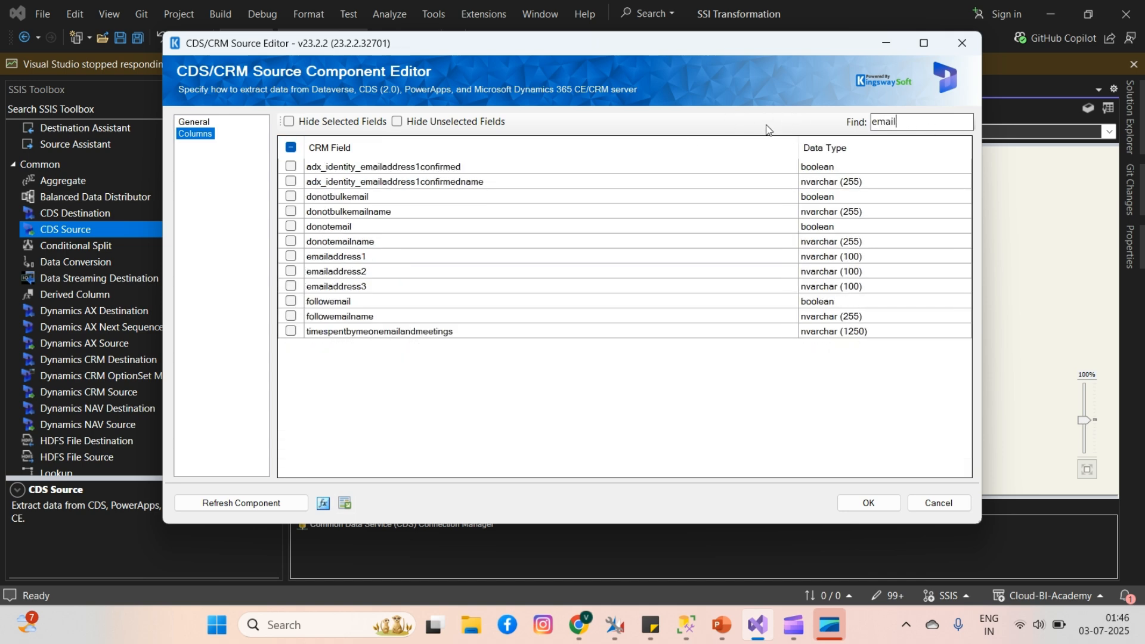
pyautogui.click(292, 256)
pyautogui.click(292, 257)
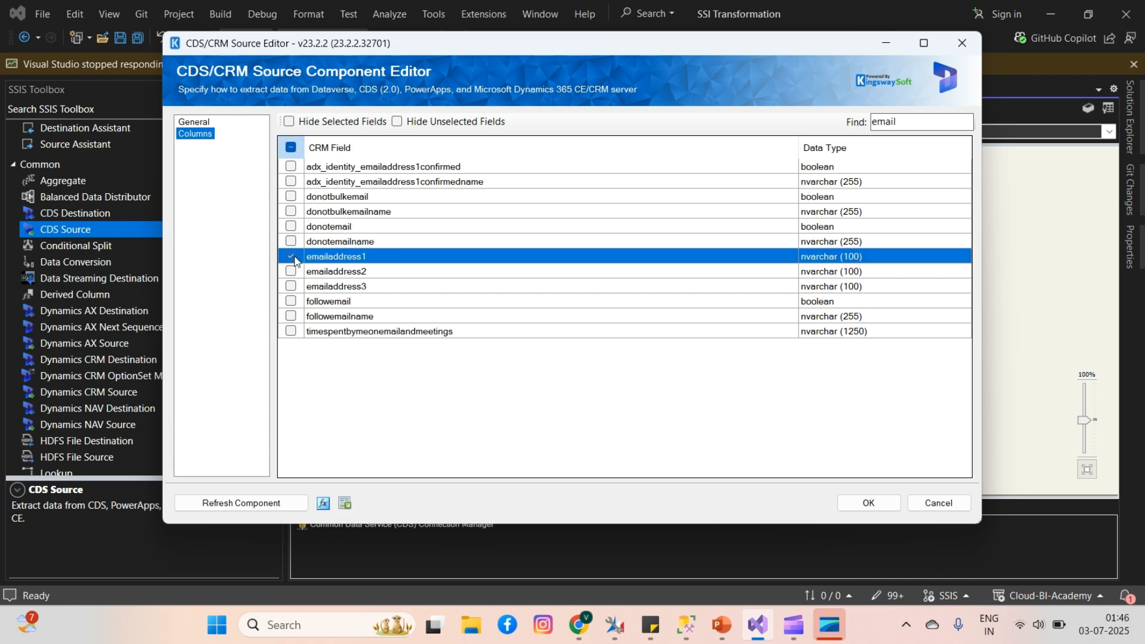
# Find and include the birthdate and contactid fields in the CDS Source columns.
pyautogui.moveTo(922, 126); pyautogui.dragTo(816, 121)
pyautogui.write('dat')
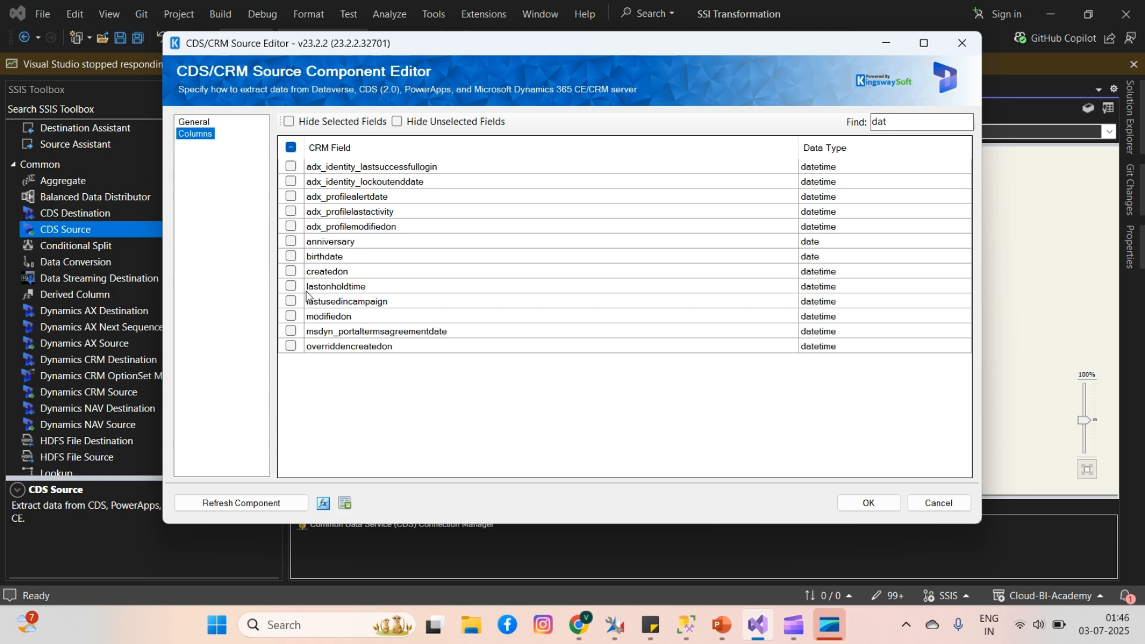
pyautogui.click(291, 256)
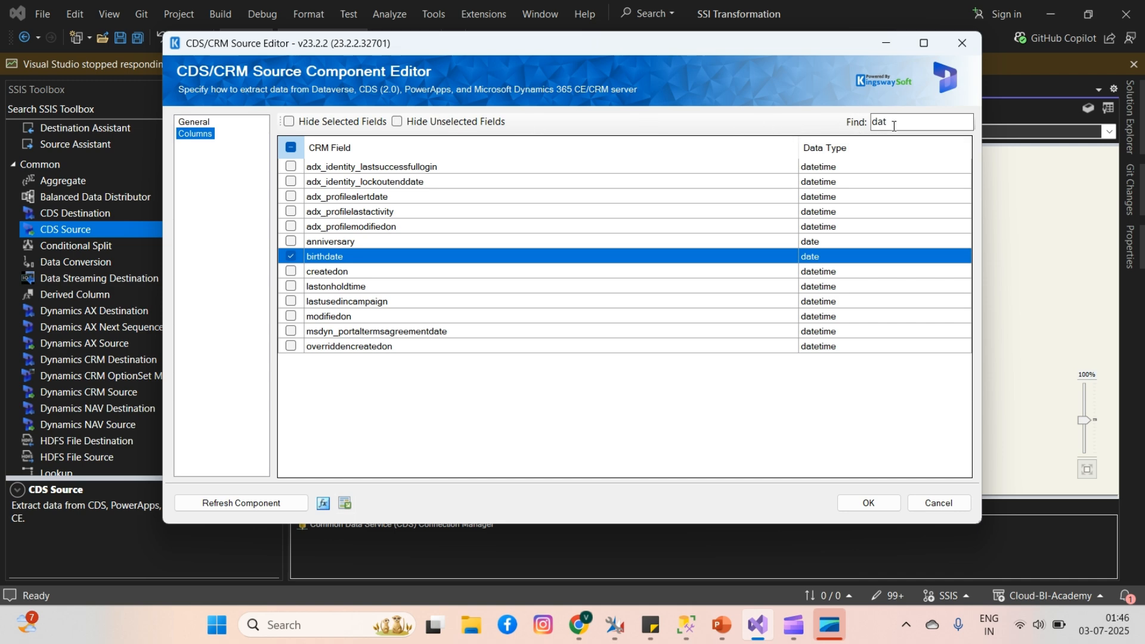
pyautogui.moveTo(888, 122); pyautogui.dragTo(850, 123)
pyautogui.press('BackSpace')
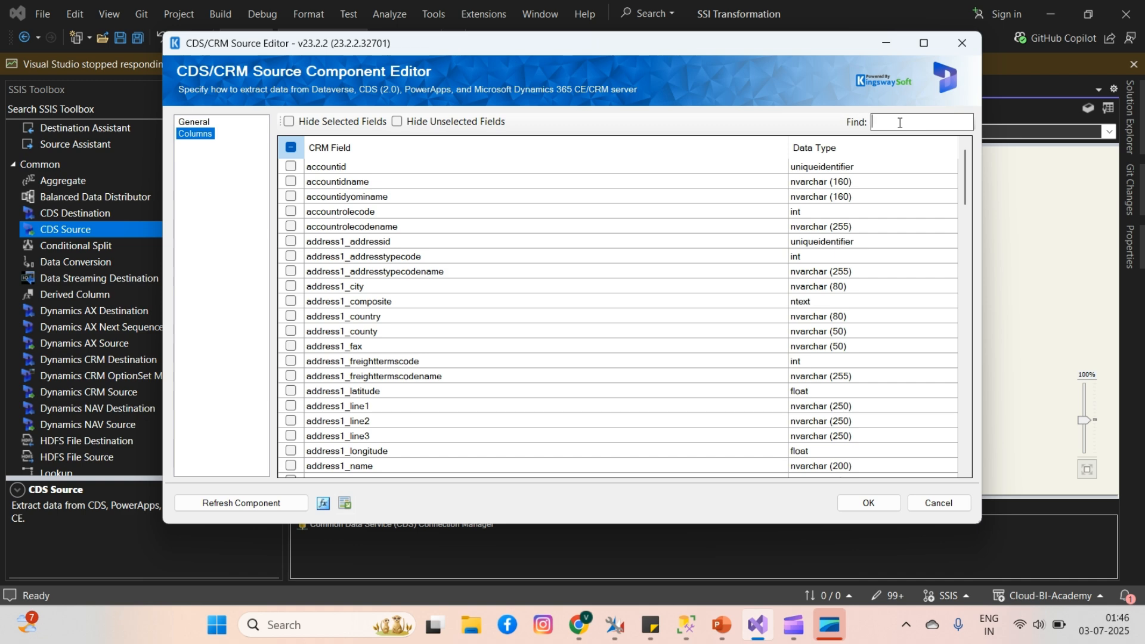
pyautogui.write('cont')
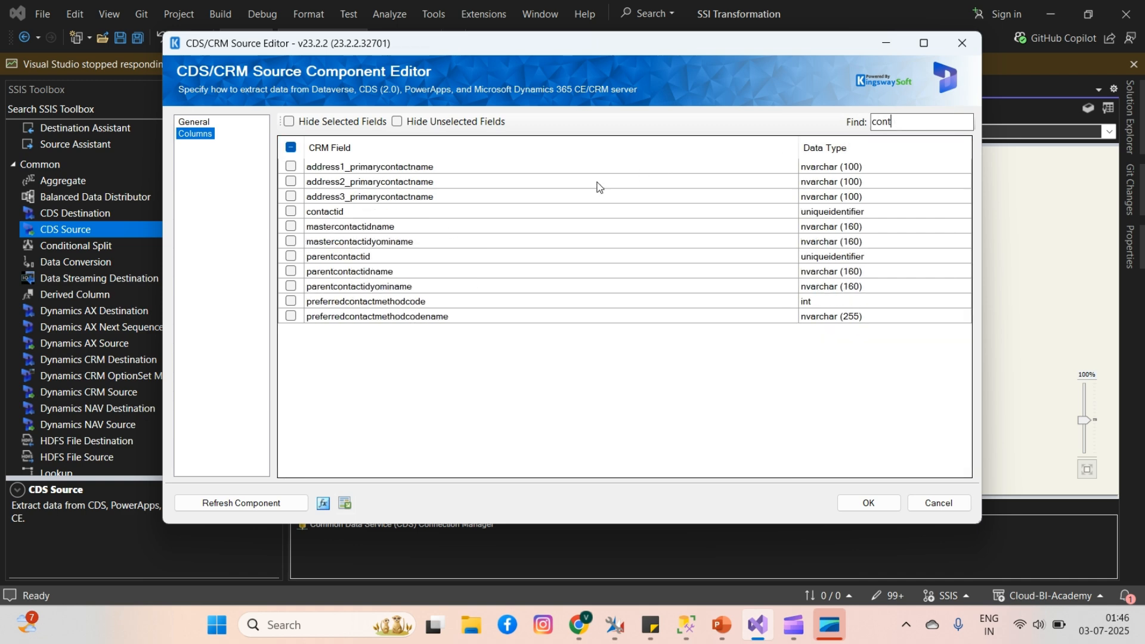
pyautogui.click(328, 213)
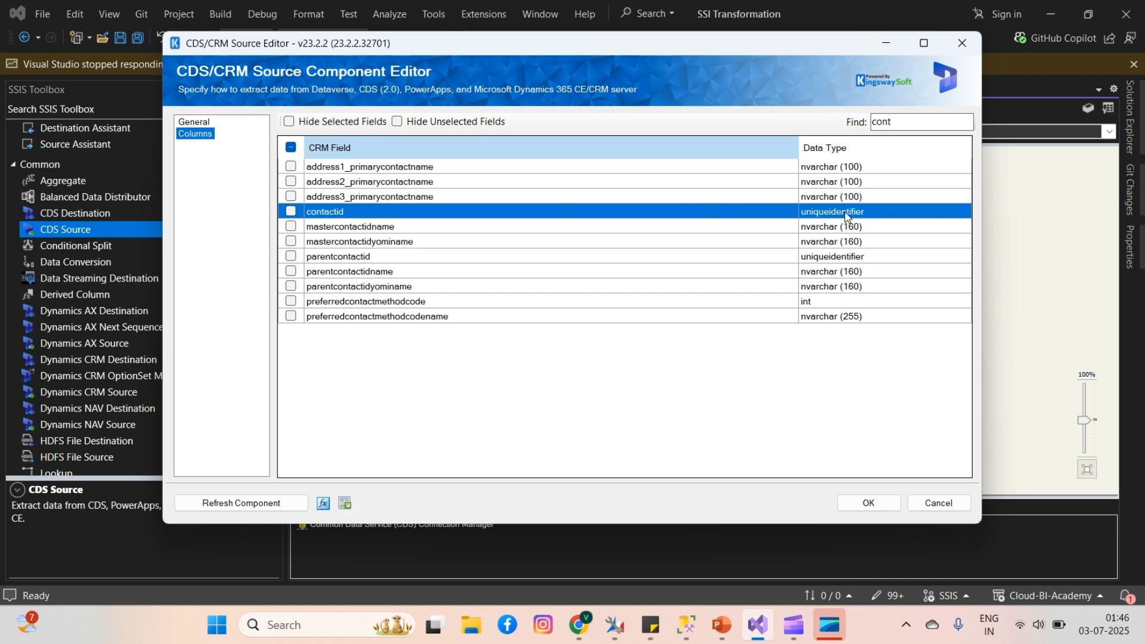
pyautogui.click(291, 211)
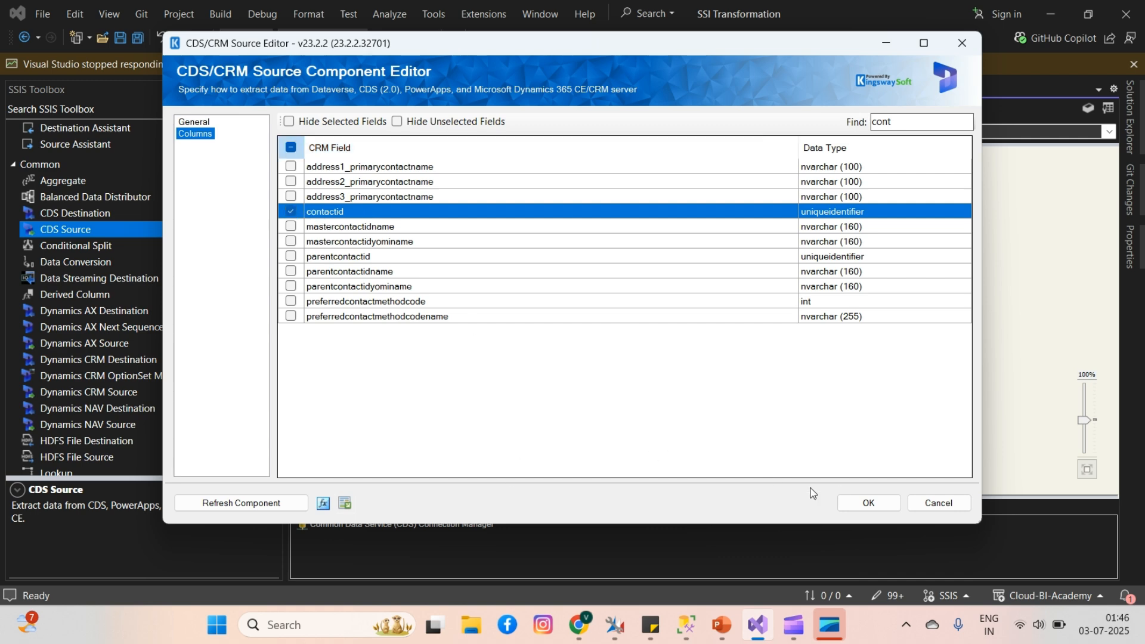
# Hide the unselected fields, clear the field search to check the whole selection, and accept the CDS Source settings.
pyautogui.click(398, 122)
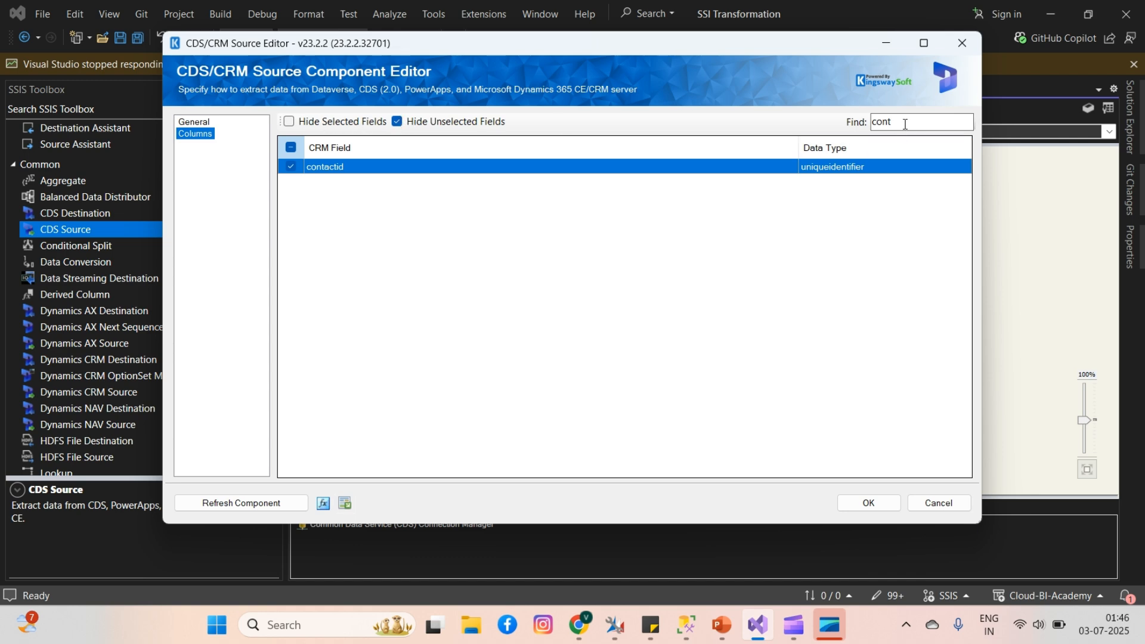
pyautogui.moveTo(905, 124); pyautogui.dragTo(825, 125)
pyautogui.press('BackSpace')
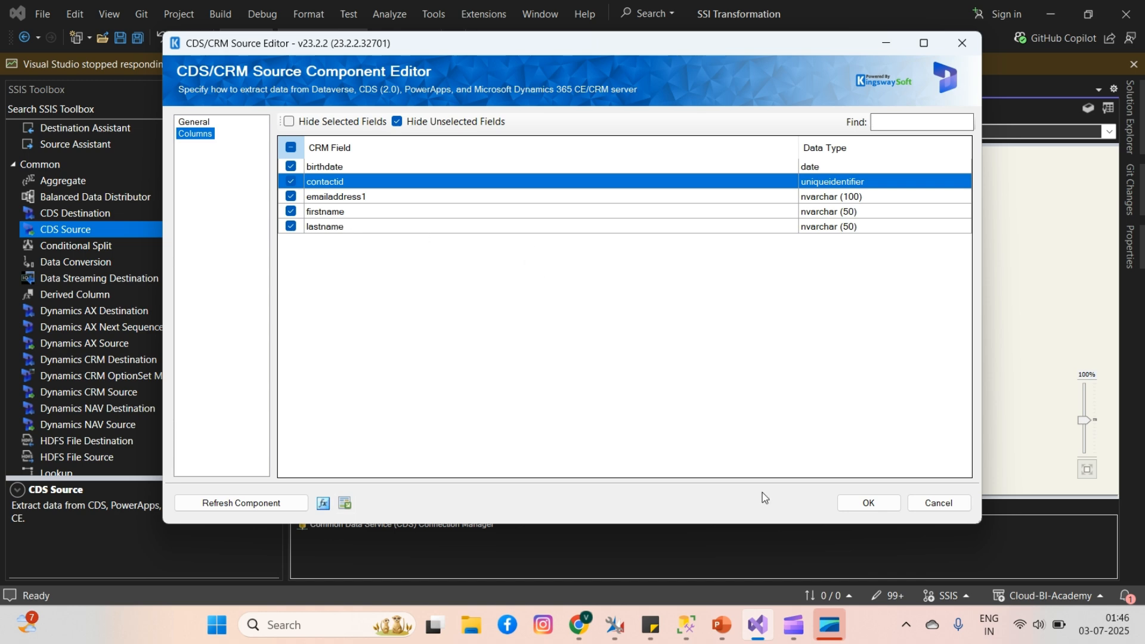
pyautogui.click(866, 502)
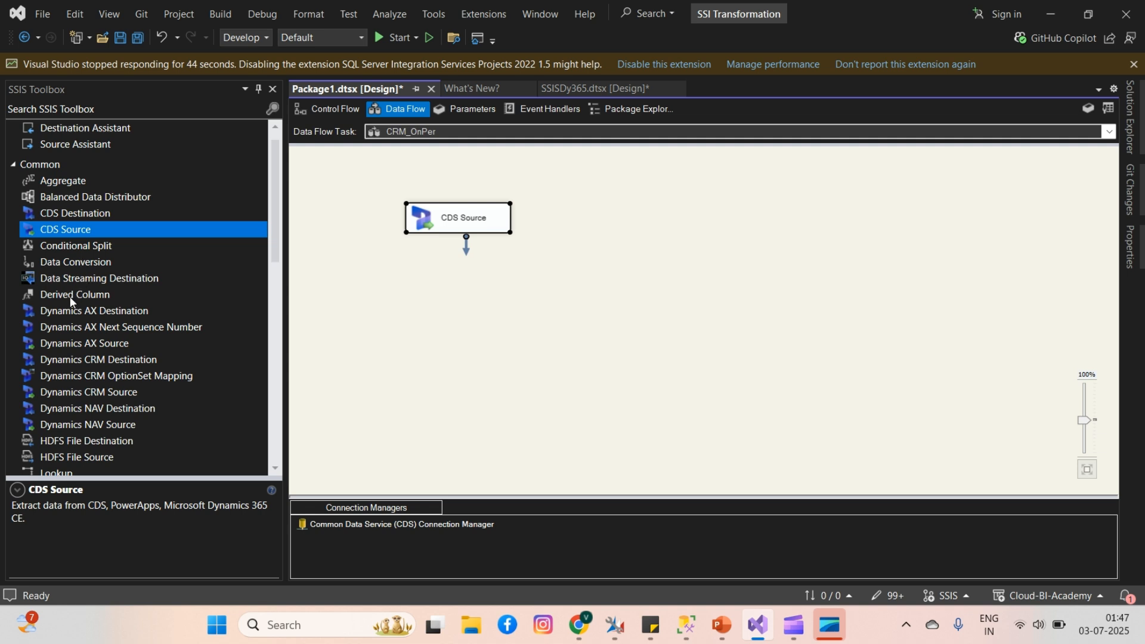
# Add a Derived Column transformation to the data flow and connect the CDS Source output to it.
pyautogui.moveTo(66, 297); pyautogui.dragTo(557, 246)
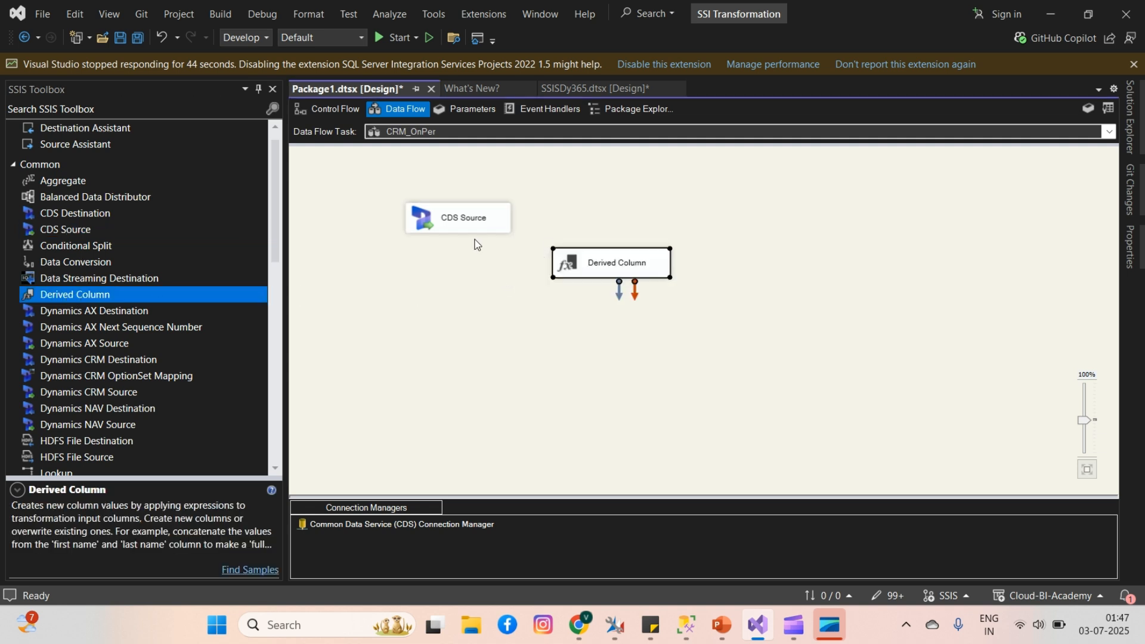
pyautogui.click(457, 228)
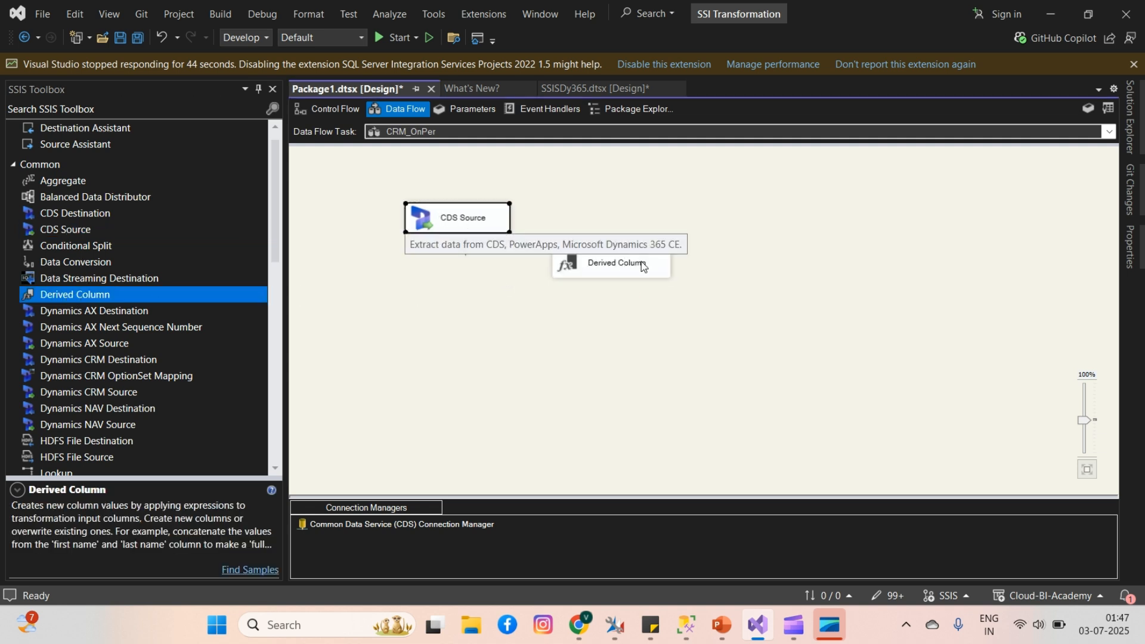
pyautogui.moveTo(630, 275); pyautogui.dragTo(621, 275)
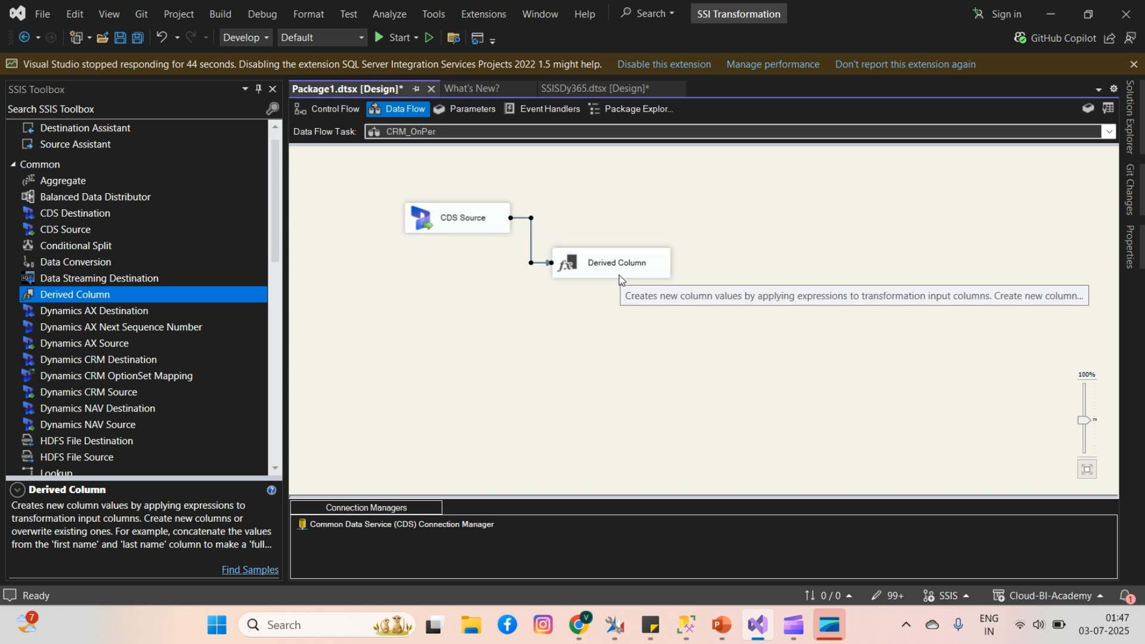
# In the Derived Column transformation, add a new column FirstName_Upper with the expression Upper( [firstname] ).
pyautogui.doubleClick(618, 271)
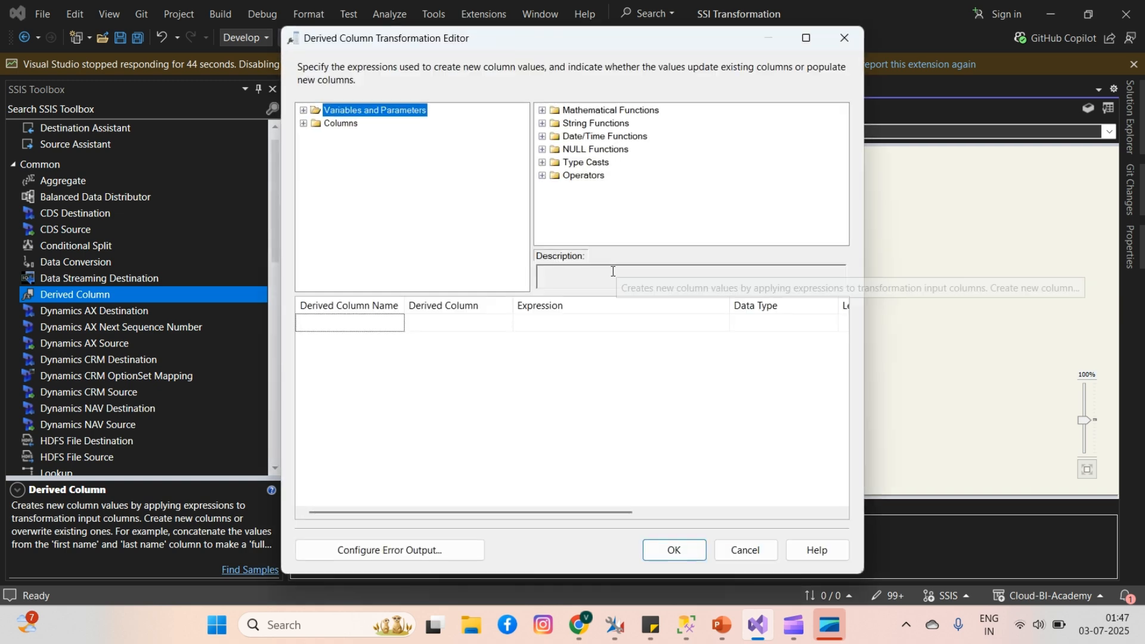
pyautogui.click(373, 323)
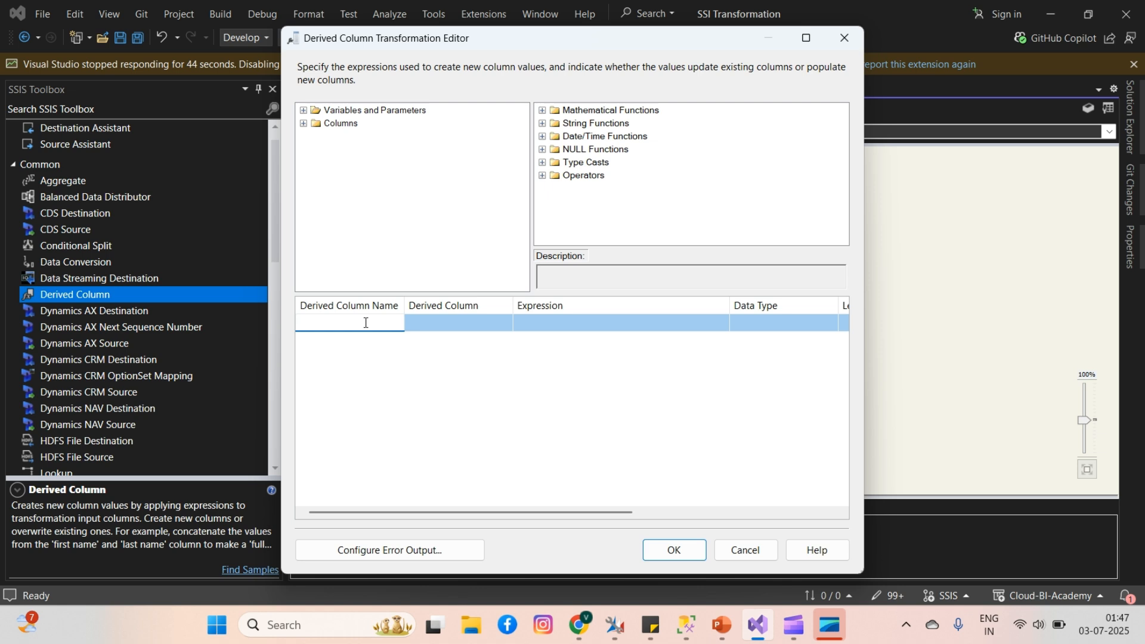
pyautogui.write('FirstName')
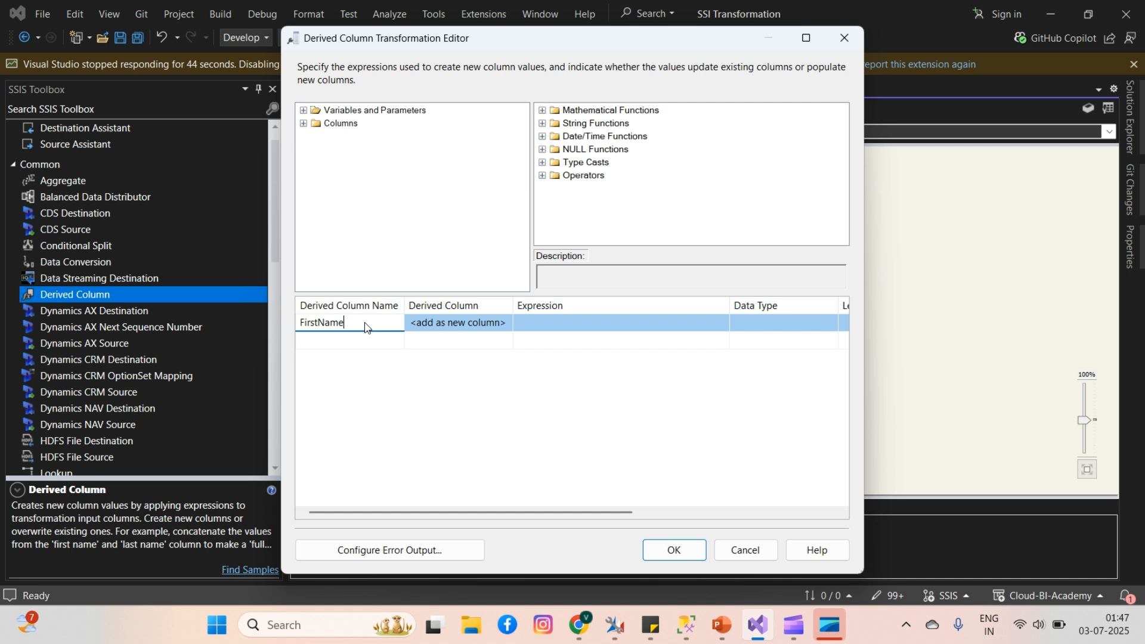
pyautogui.write('_Upper')
pyautogui.click(533, 325)
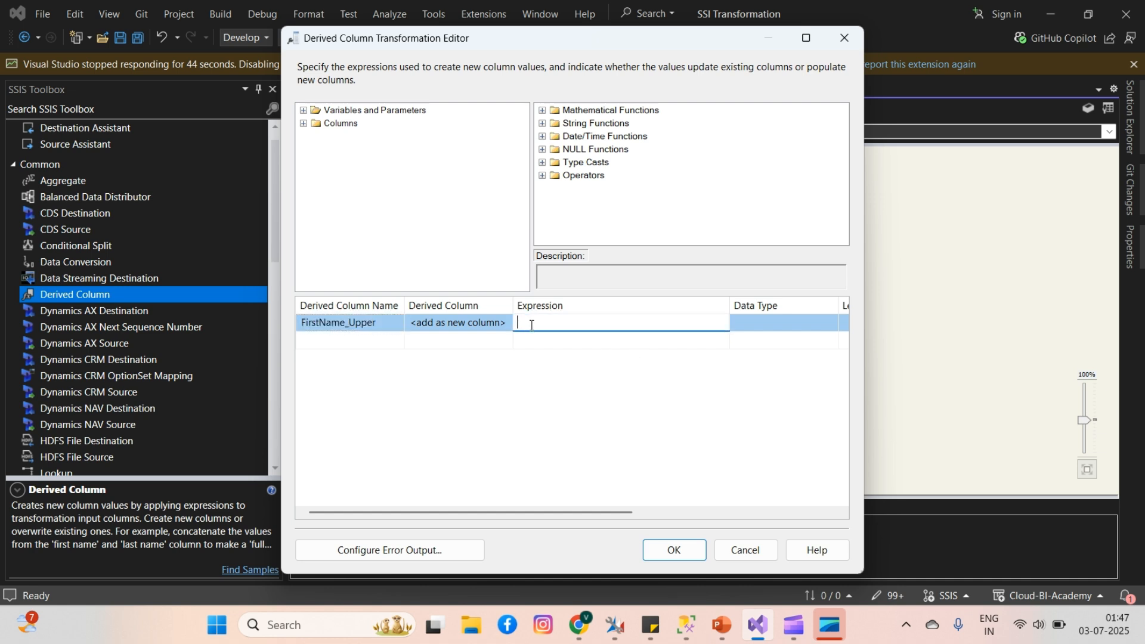
pyautogui.write('Upper()')
pyautogui.press('Left')
pyautogui.click(304, 123)
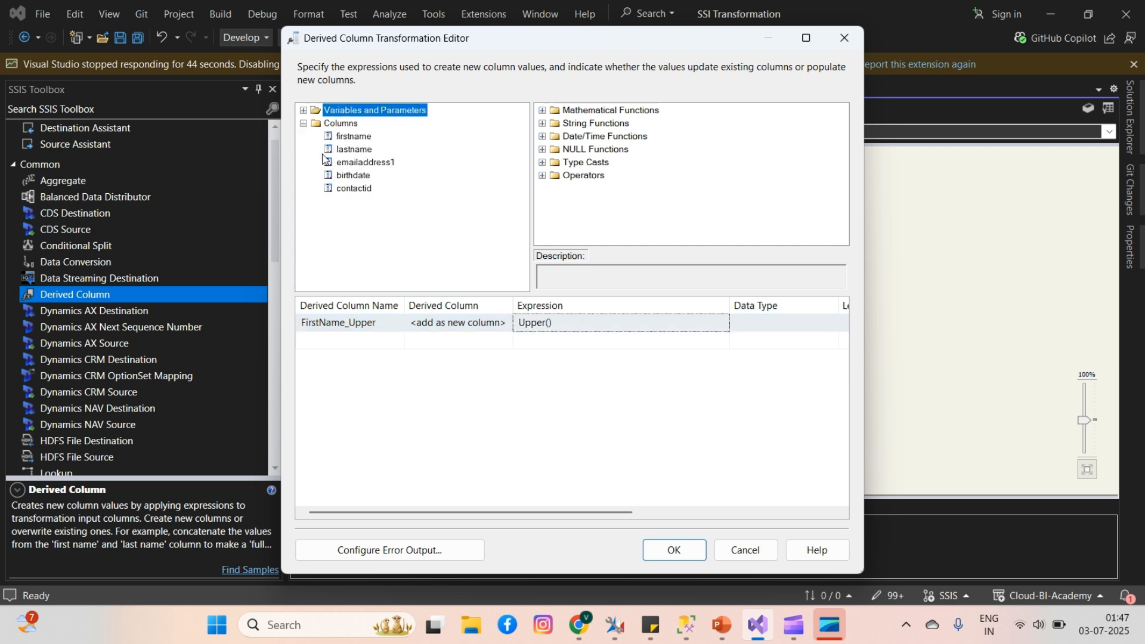
pyautogui.moveTo(358, 138); pyautogui.dragTo(551, 325)
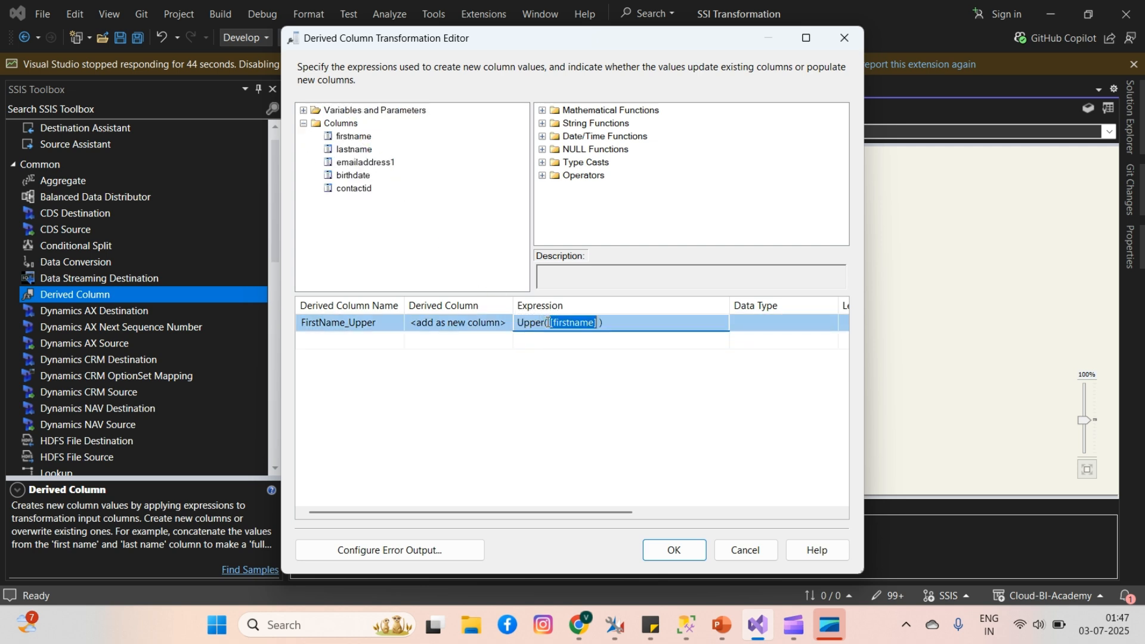
pyautogui.click(369, 347)
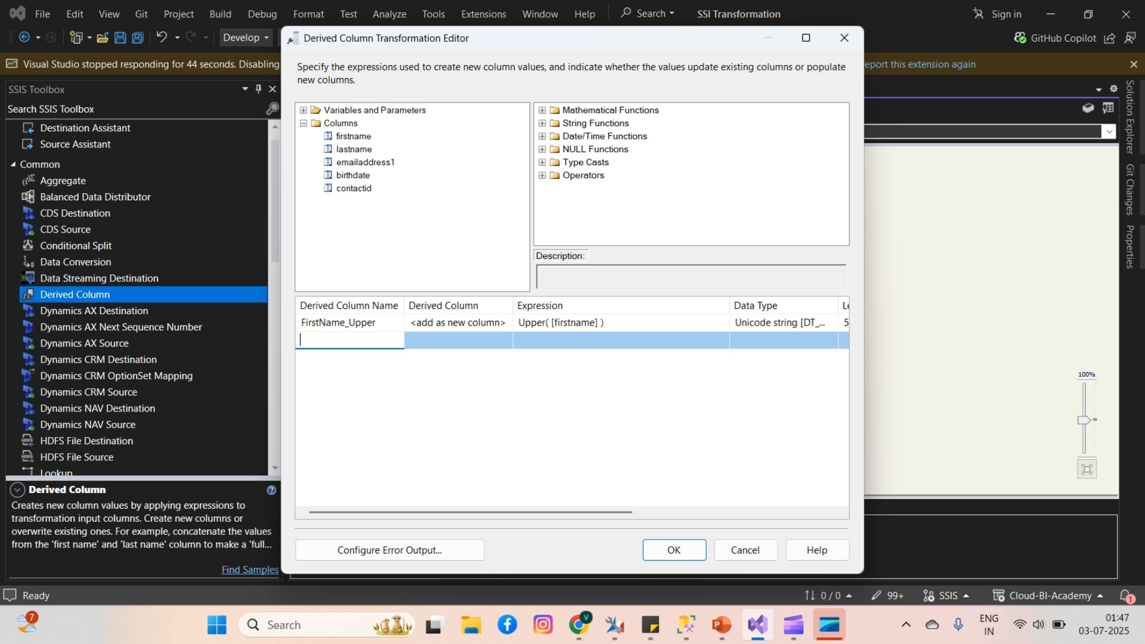
# Add a second derived column named LastName_Upper with the expression Upper(Lastname).
pyautogui.write('LastName_Upper')
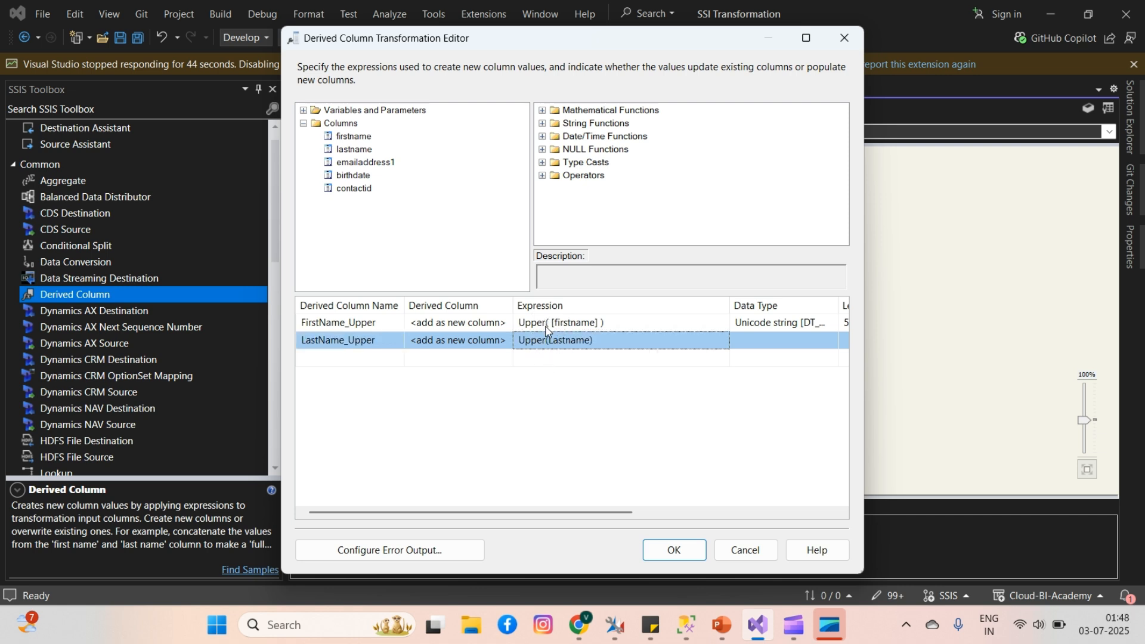
# Examine the available operators, mathematical functions and string functions in the Derived Column transformation.
pyautogui.click(542, 175)
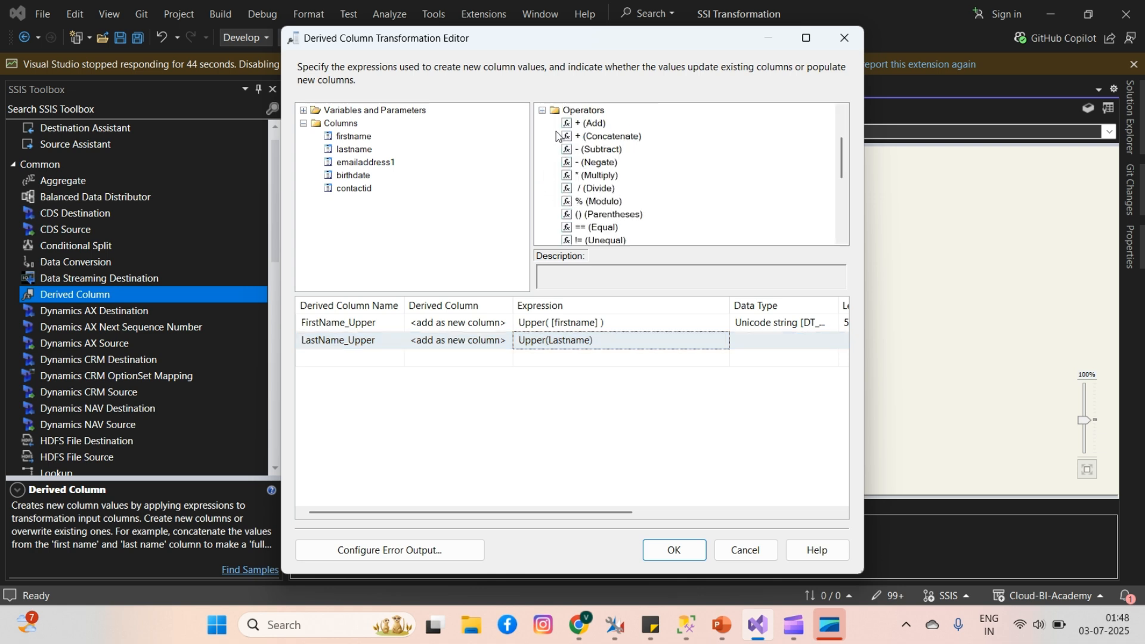
pyautogui.click(542, 110)
pyautogui.click(542, 110)
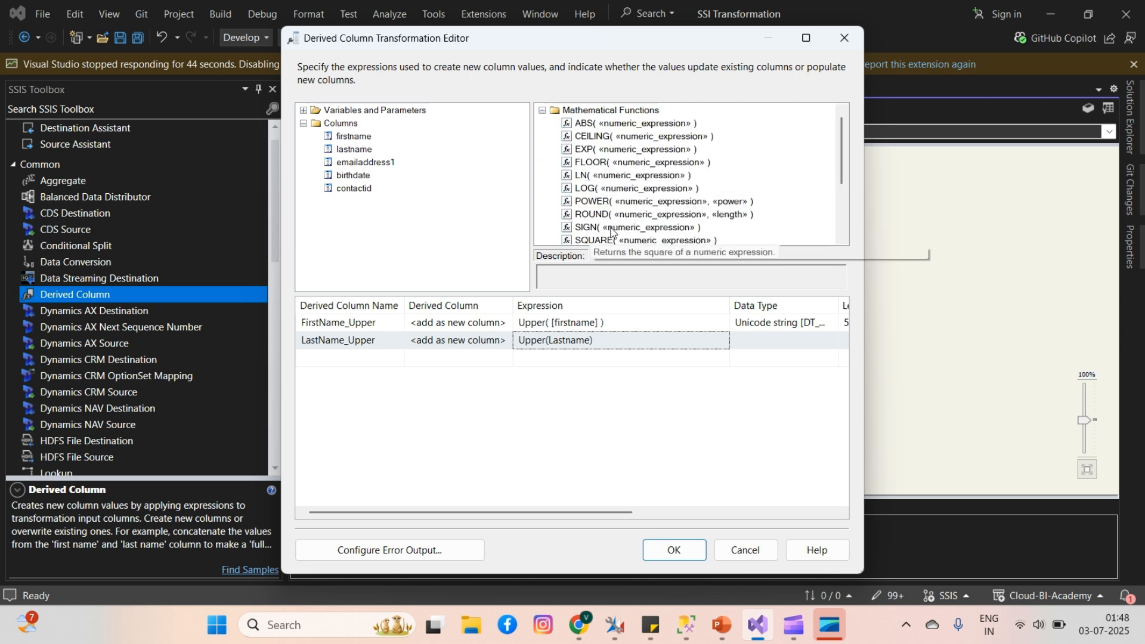
pyautogui.moveTo(841, 160); pyautogui.dragTo(842, 202)
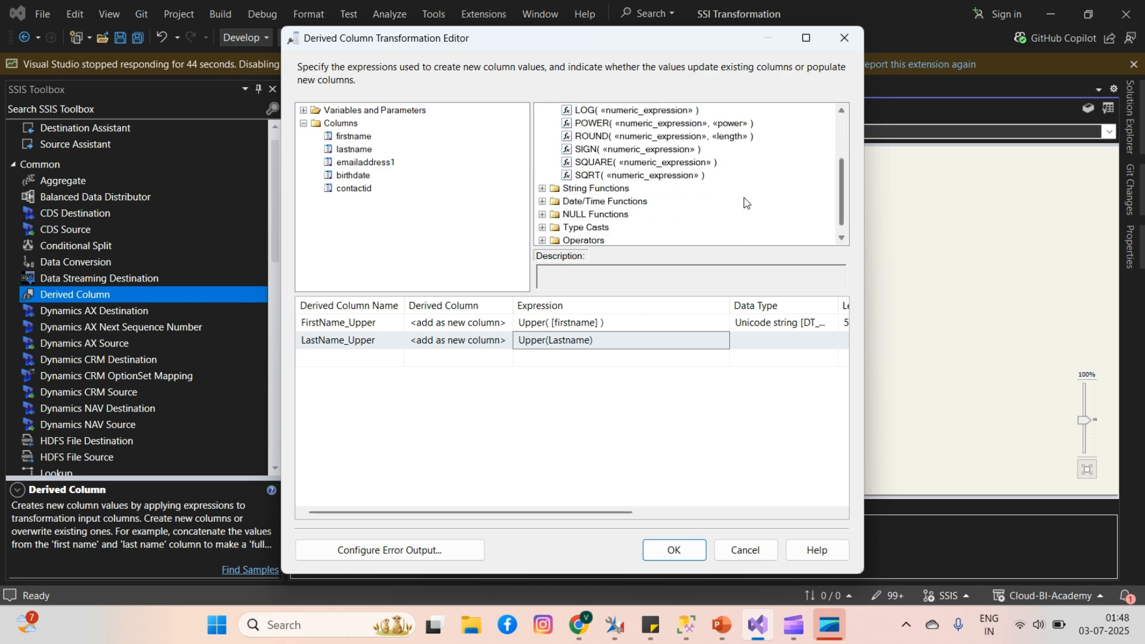
pyautogui.click(544, 189)
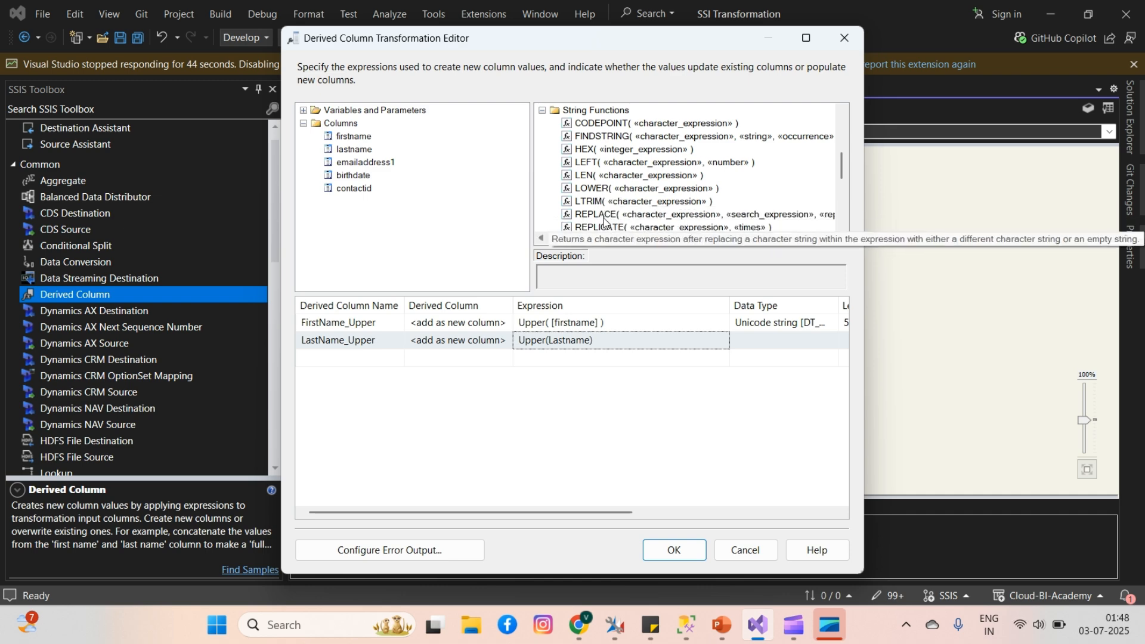
pyautogui.moveTo(845, 172); pyautogui.dragTo(838, 201)
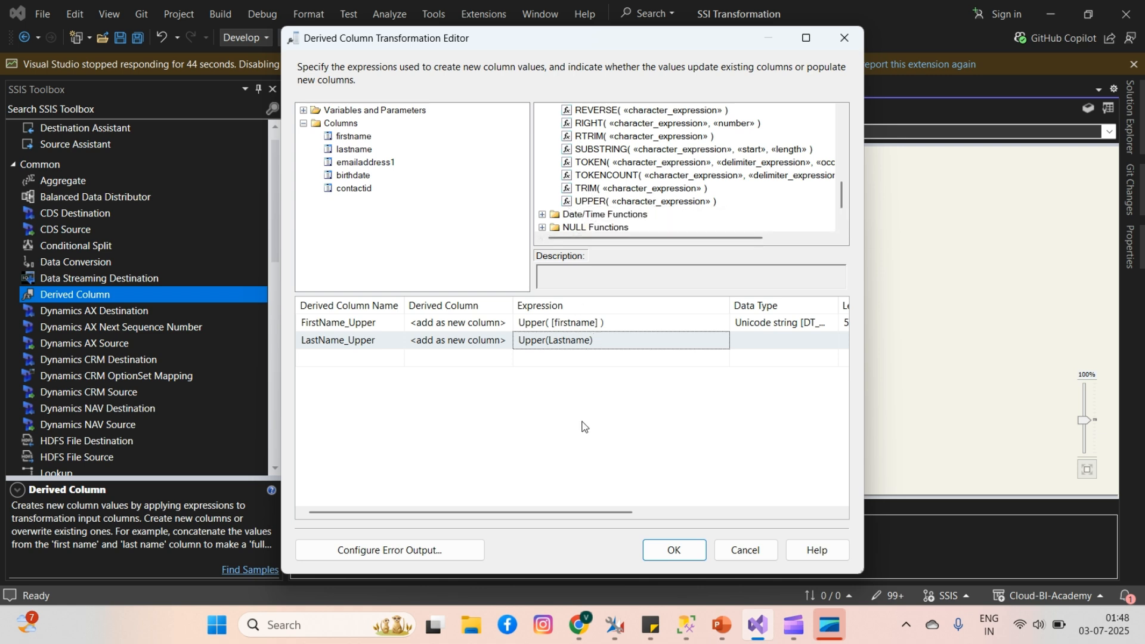
# Bracket the column name in the LastName_Upper expression as Upper([Lastname]) and try to accept the Derived Column settings.
pyautogui.click(606, 403)
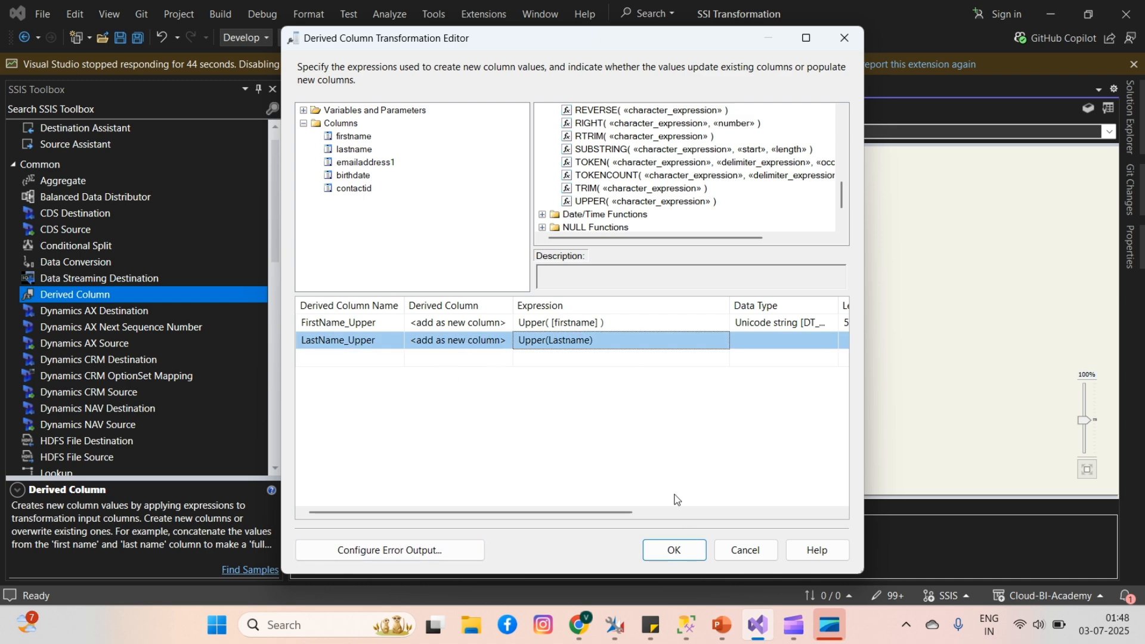
pyautogui.click(676, 551)
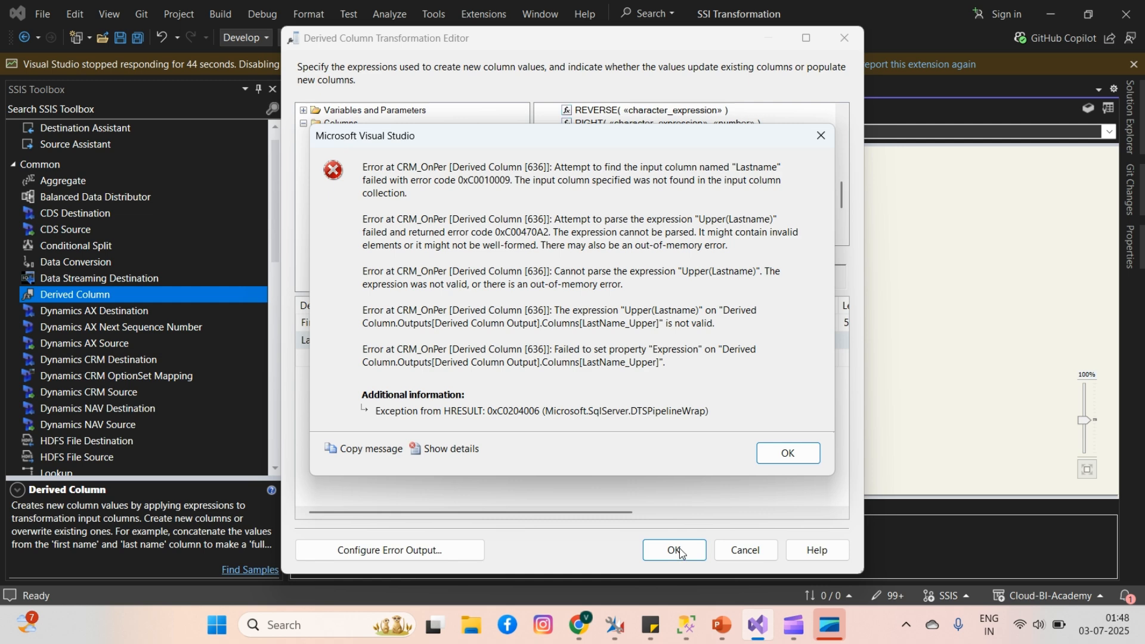
pyautogui.click(799, 457)
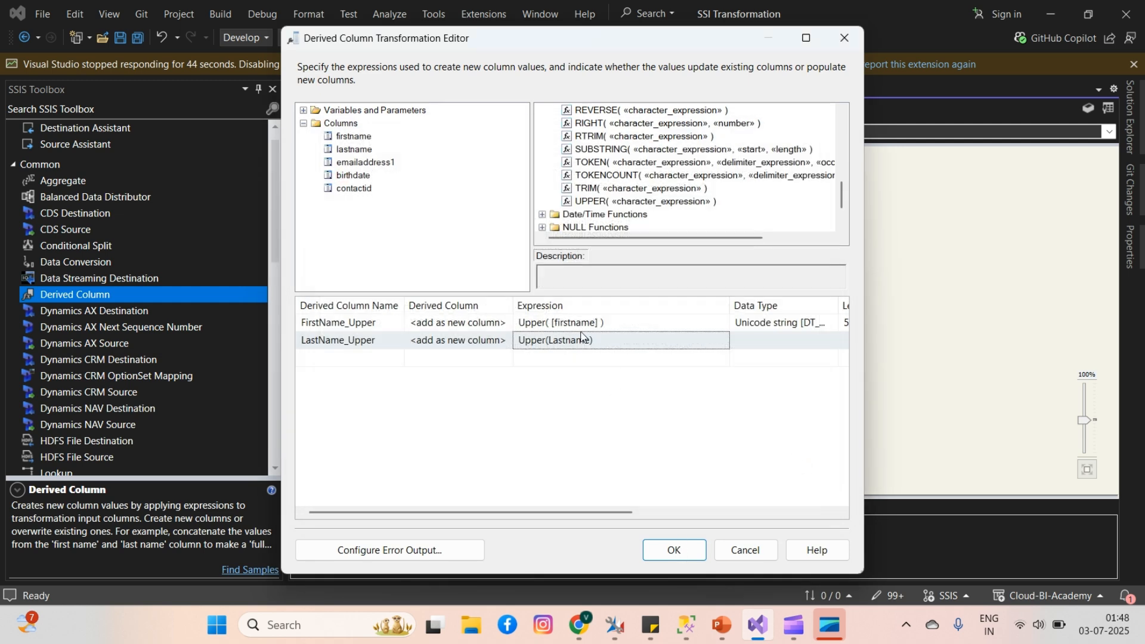
pyautogui.click(549, 340)
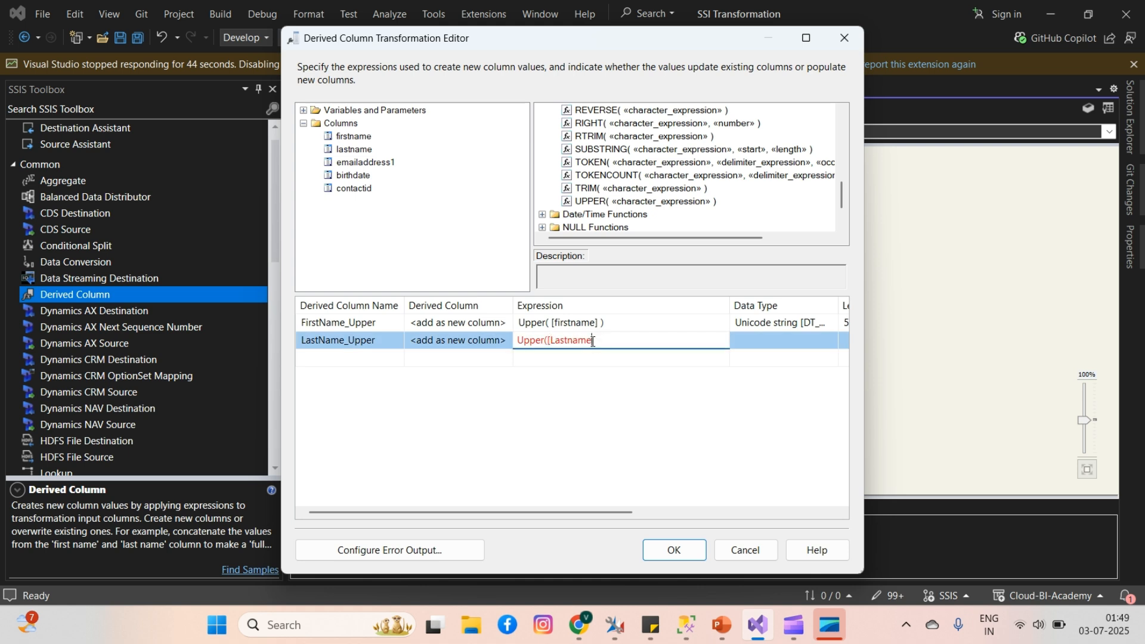
pyautogui.write(']')
pyautogui.click(639, 392)
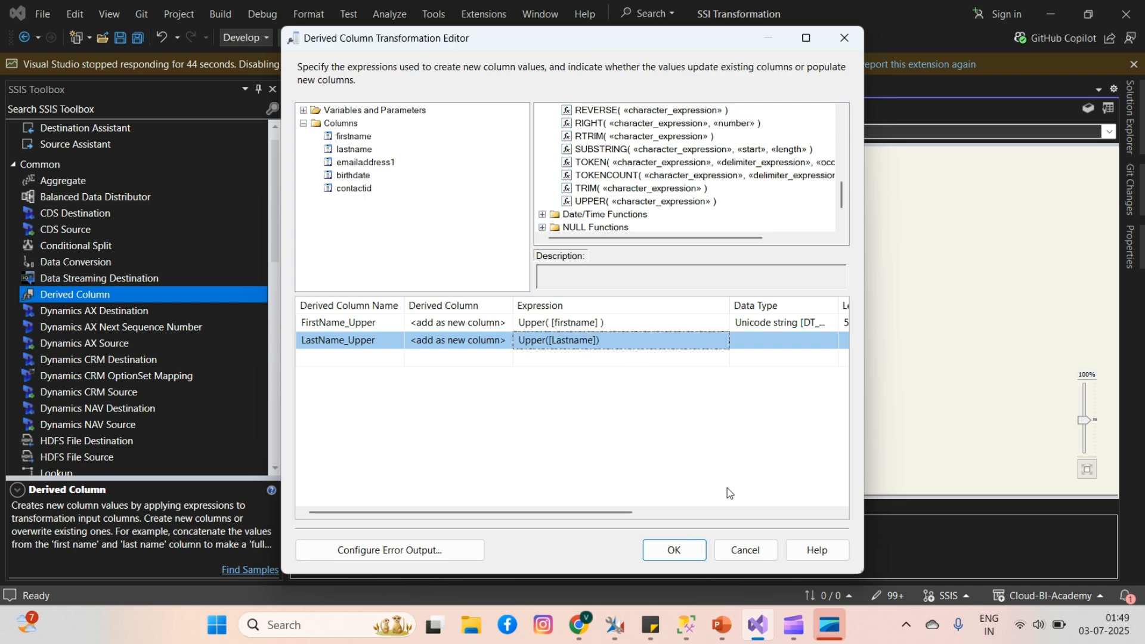
pyautogui.click(685, 546)
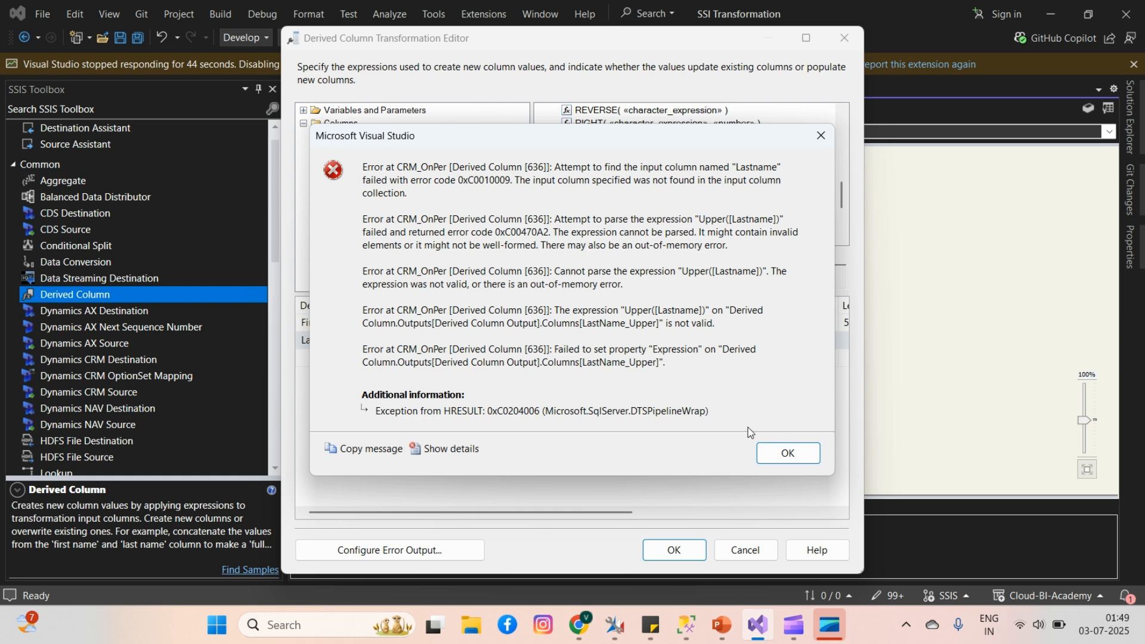
pyautogui.click(779, 453)
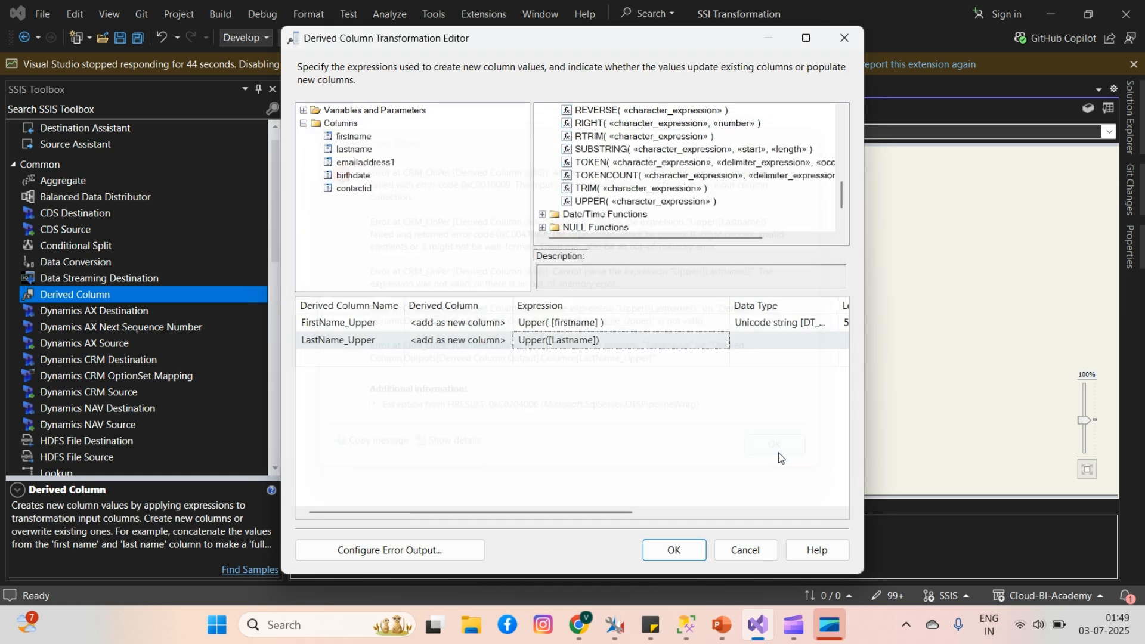
# Correct the LastName_Upper expression to Upper([lastname]) and accept the Derived Column settings.
pyautogui.click(613, 340)
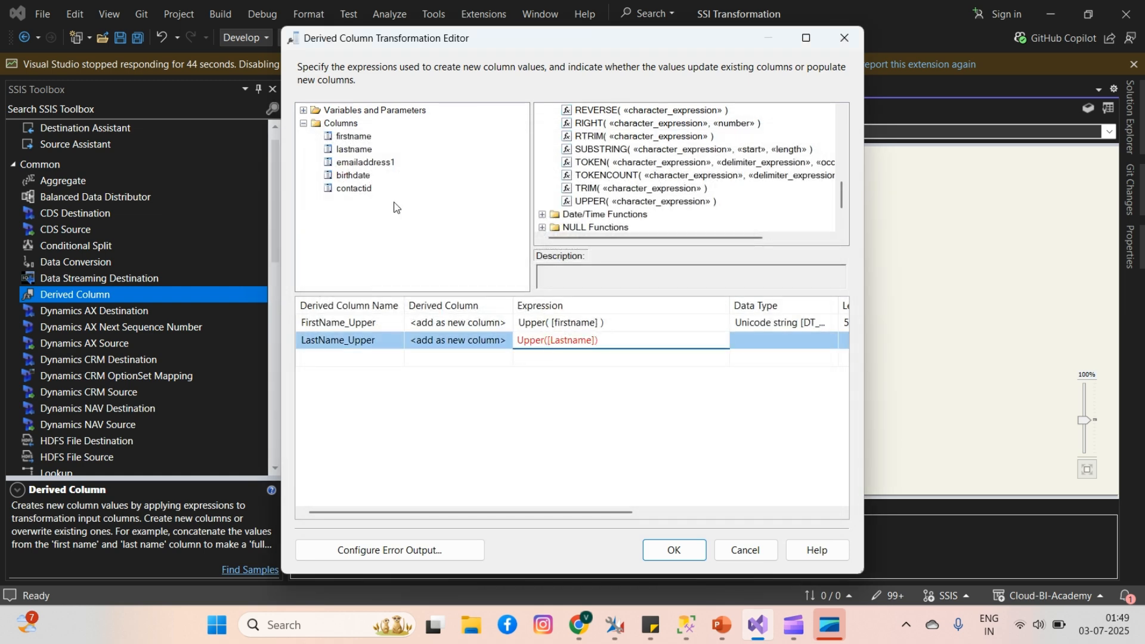
pyautogui.click(555, 341)
pyautogui.click(556, 342)
pyautogui.press('BackSpace')
pyautogui.write('l')
pyautogui.click(675, 548)
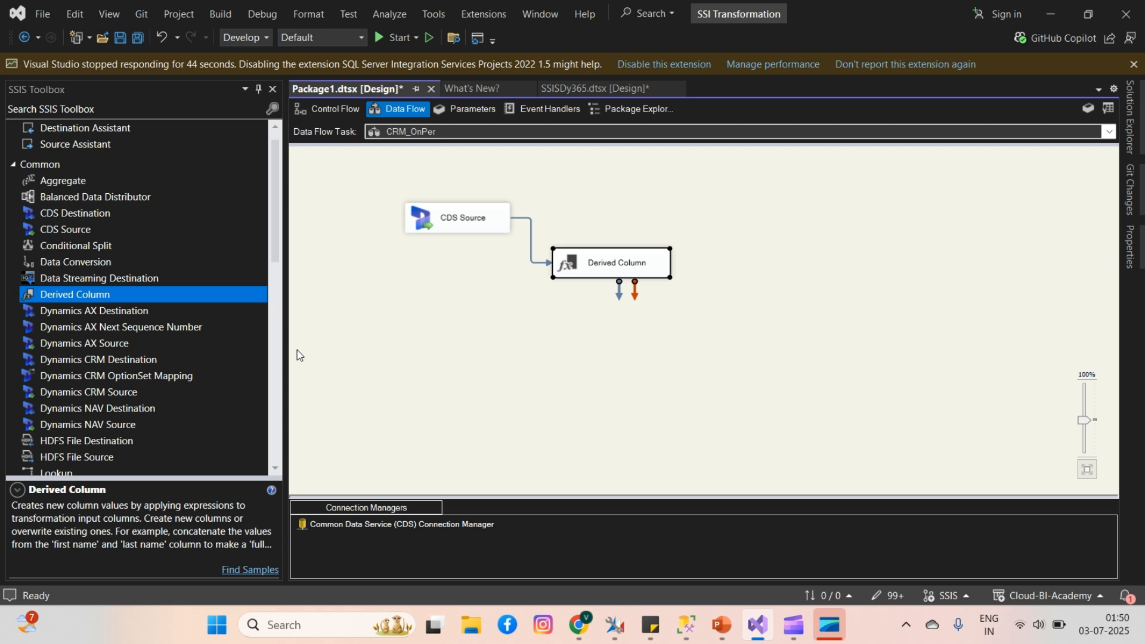
# Add a Conditional Split transformation below the Derived Column and connect the Derived Column output to it.
pyautogui.moveTo(70, 245); pyautogui.dragTo(535, 318)
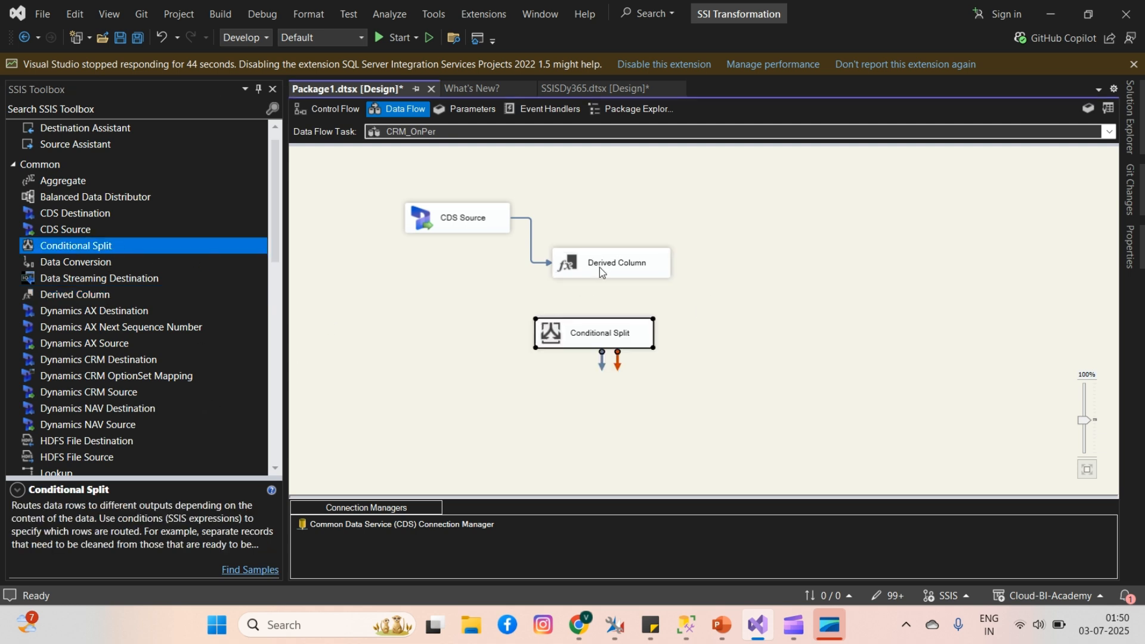
pyautogui.moveTo(600, 267); pyautogui.dragTo(567, 340)
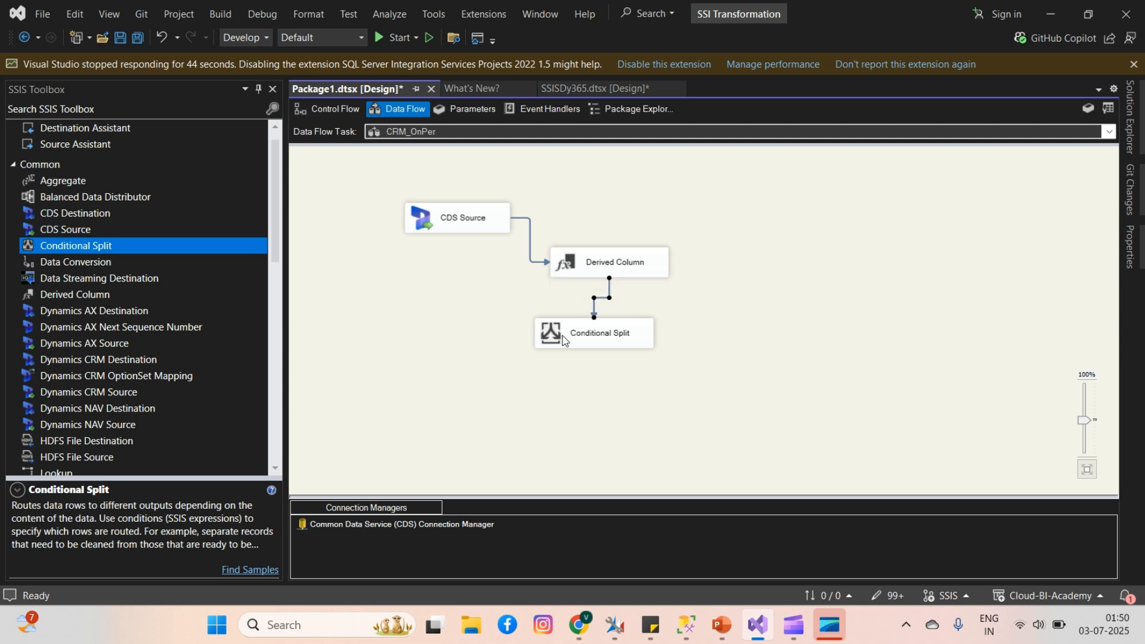
# In the Conditional Split, add an output case with the condition !ISNULL( [firstname] ).
pyautogui.doubleClick(595, 344)
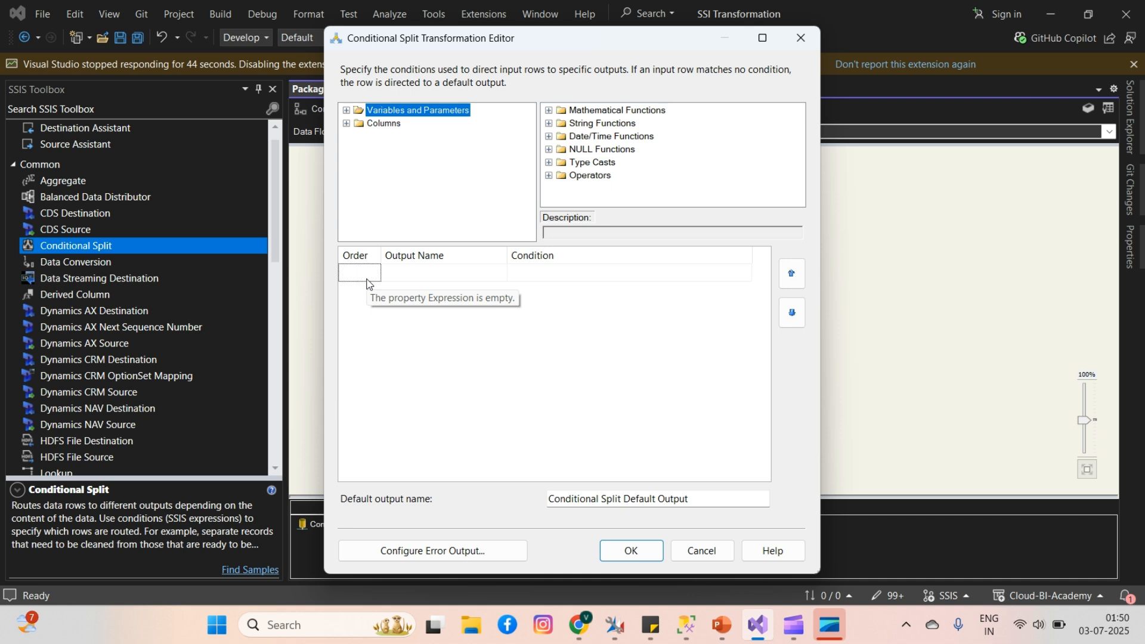
pyautogui.click(535, 276)
pyautogui.click(529, 275)
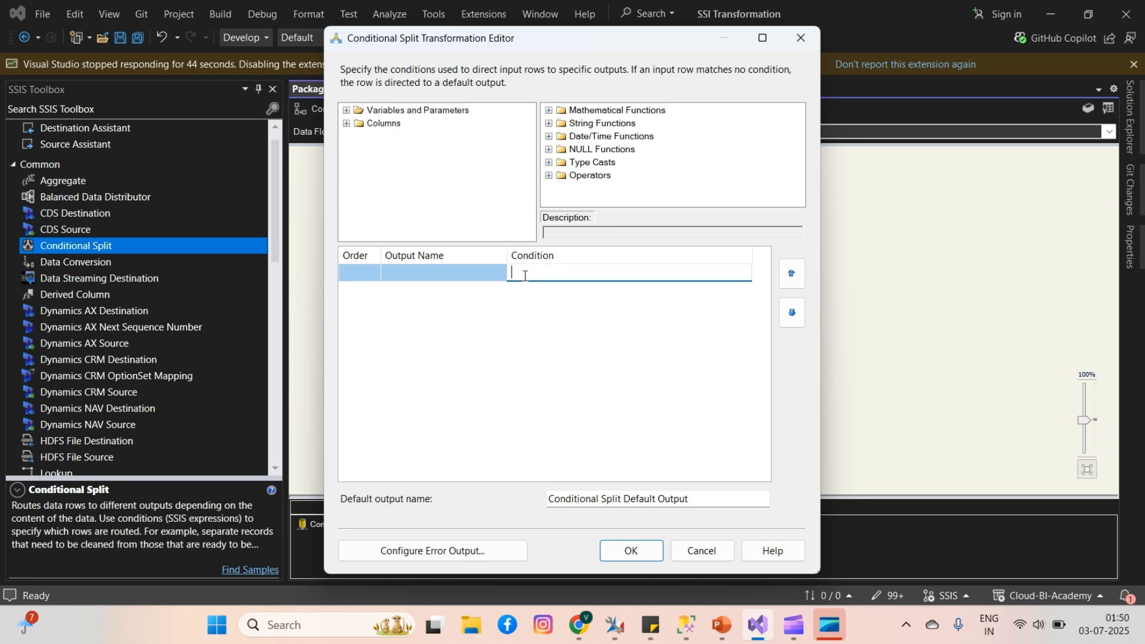
pyautogui.write('!ISNULL')
pyautogui.write('()')
pyautogui.click(347, 122)
pyautogui.moveTo(392, 139); pyautogui.dragTo(549, 279)
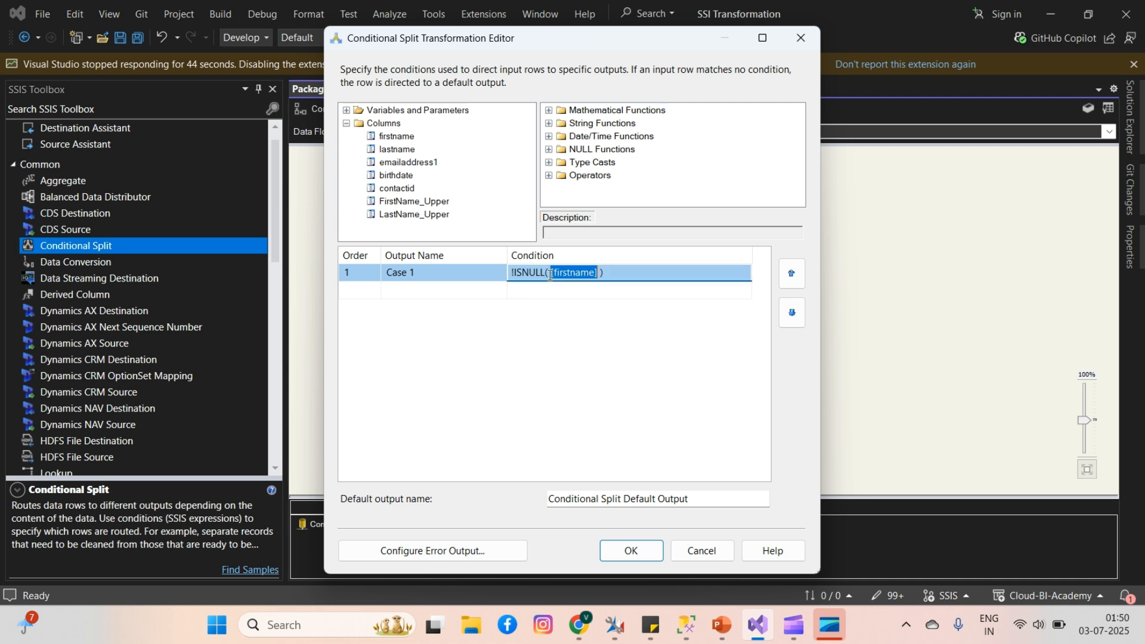
pyautogui.click(623, 274)
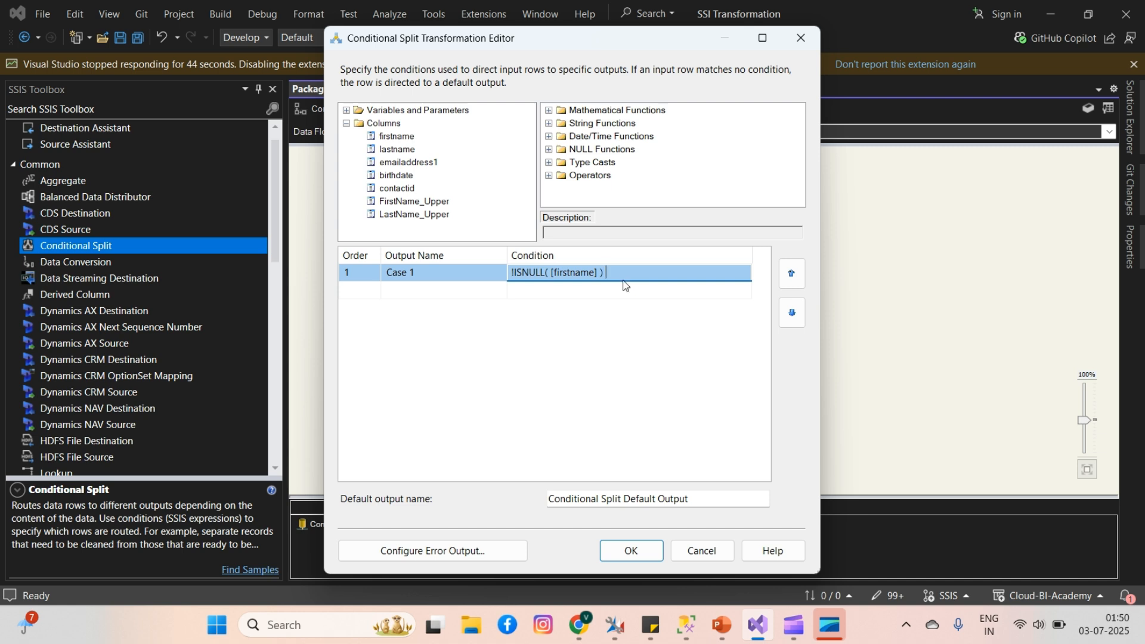
# Extend the Case 1 condition with && !ISNULL(lastname) and accept the Conditional Split settings.
pyautogui.write('&&')
pyautogui.write('c')
pyautogui.press('BackSpace')
pyautogui.write('(lastname')
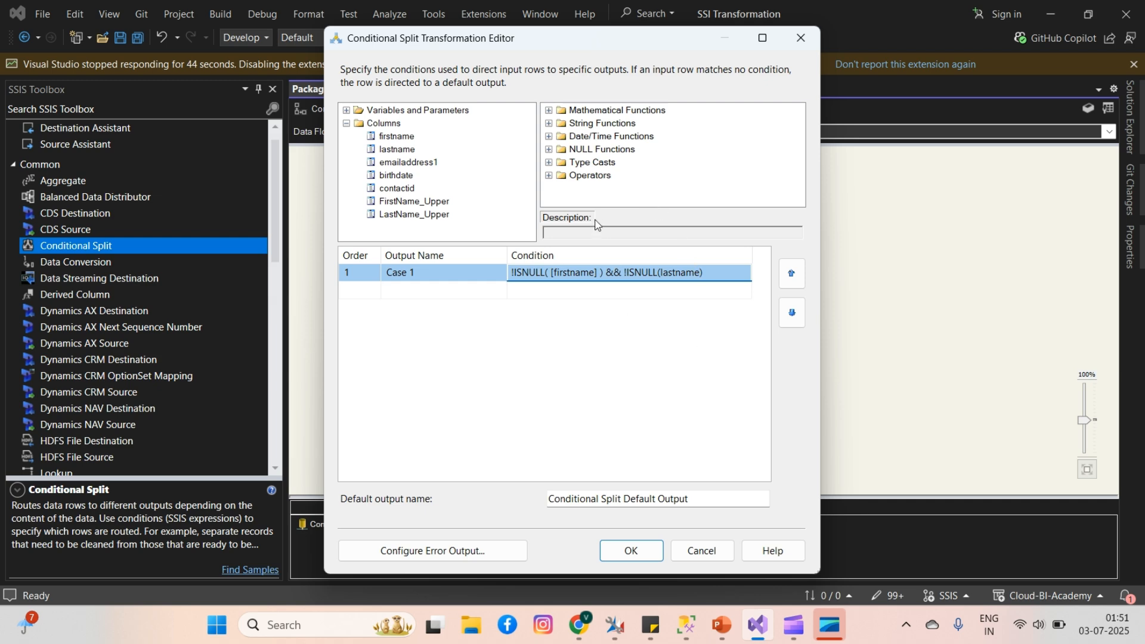
pyautogui.click(623, 550)
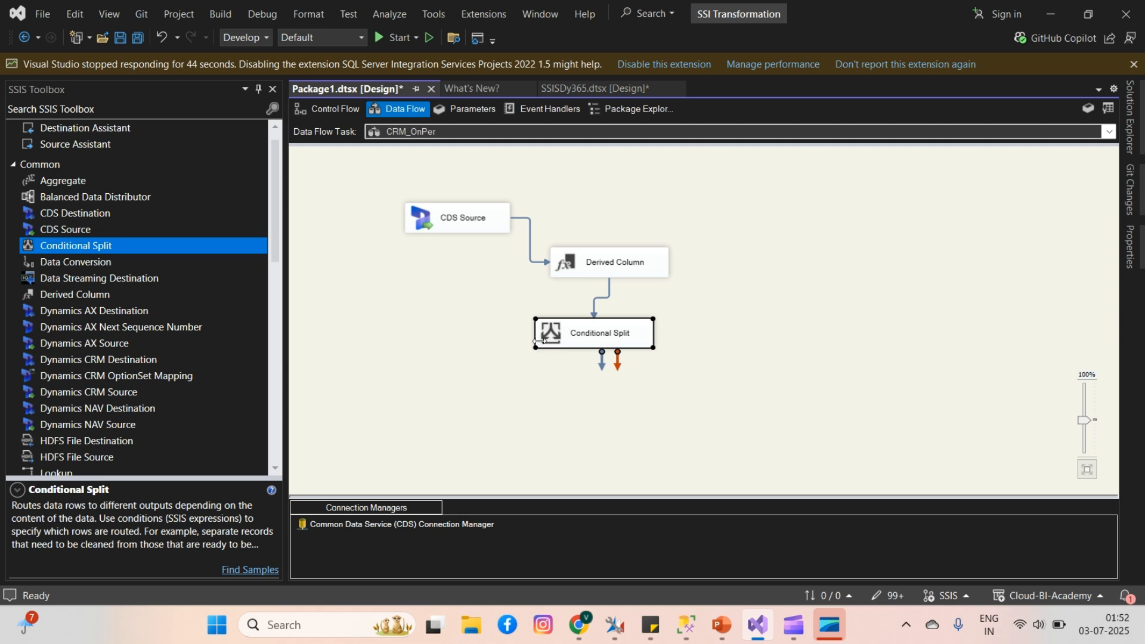
# Add an OLE DB Destination to the data flow and connect the Conditional Split's Case 1 output to it.
pyautogui.moveTo(275, 247); pyautogui.dragTo(285, 434)
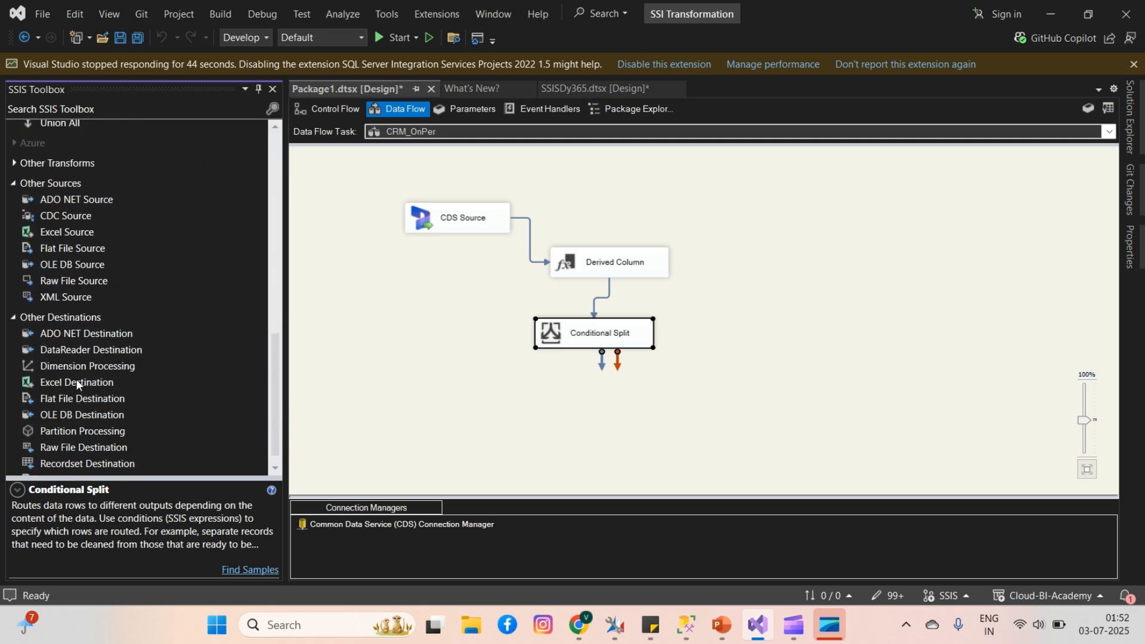
pyautogui.moveTo(74, 413); pyautogui.dragTo(689, 396)
pyautogui.click(601, 337)
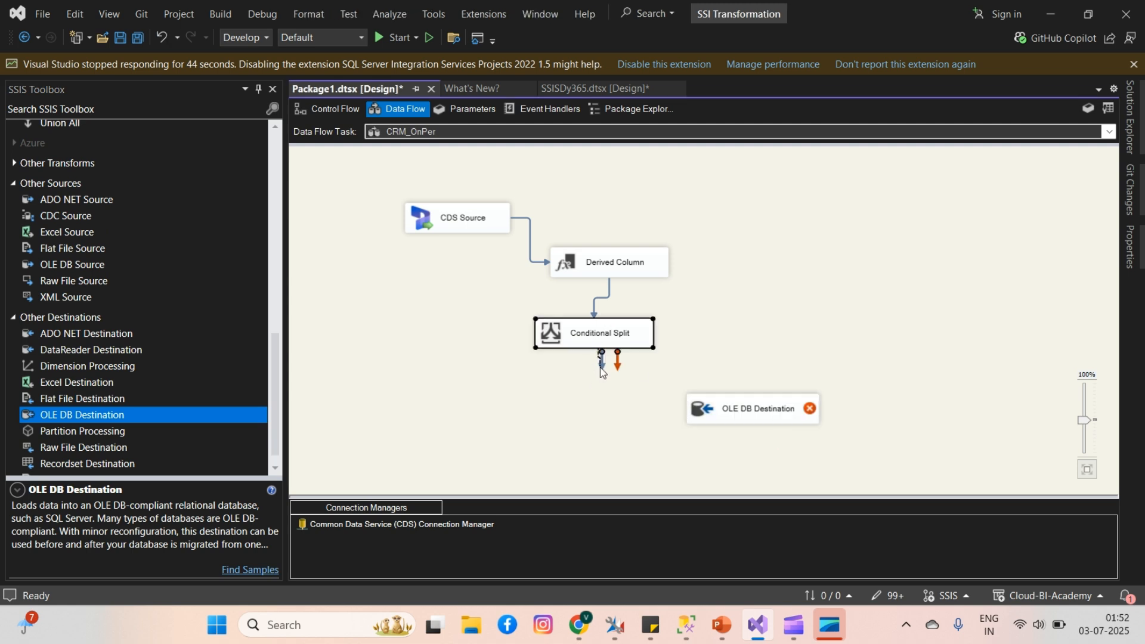
pyautogui.moveTo(601, 369); pyautogui.dragTo(777, 413)
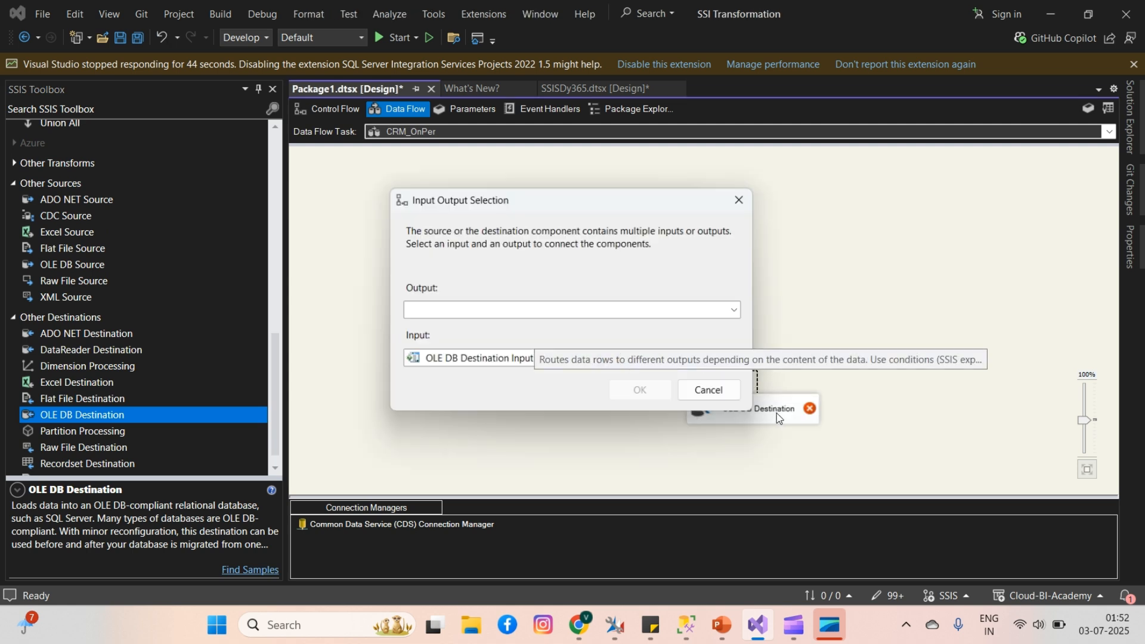
pyautogui.click(670, 310)
pyautogui.click(444, 327)
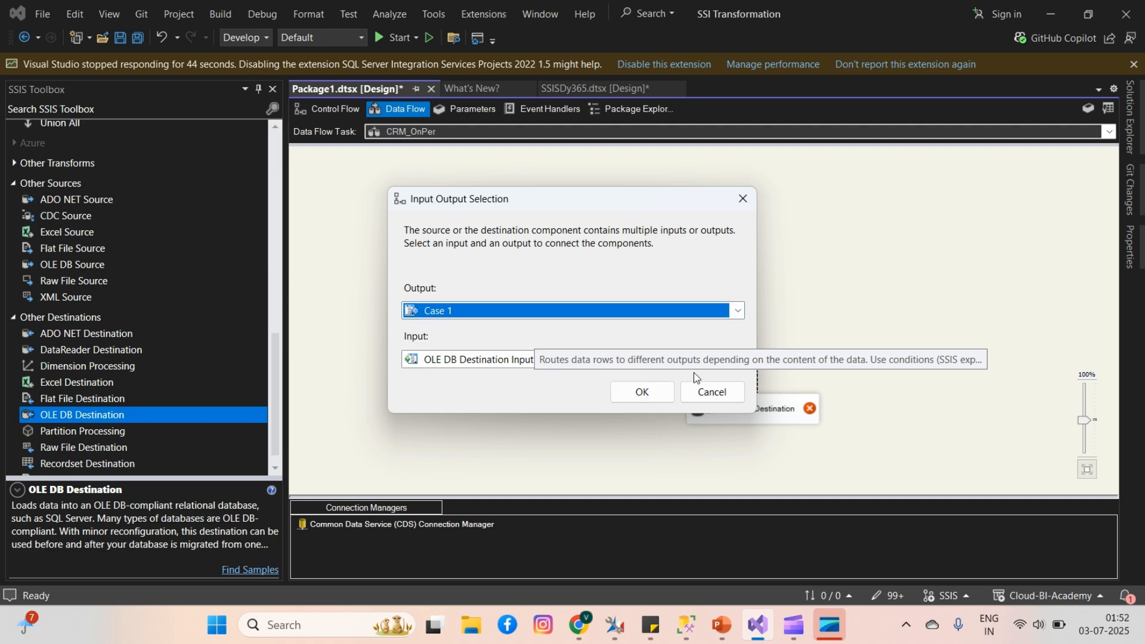
pyautogui.click(642, 392)
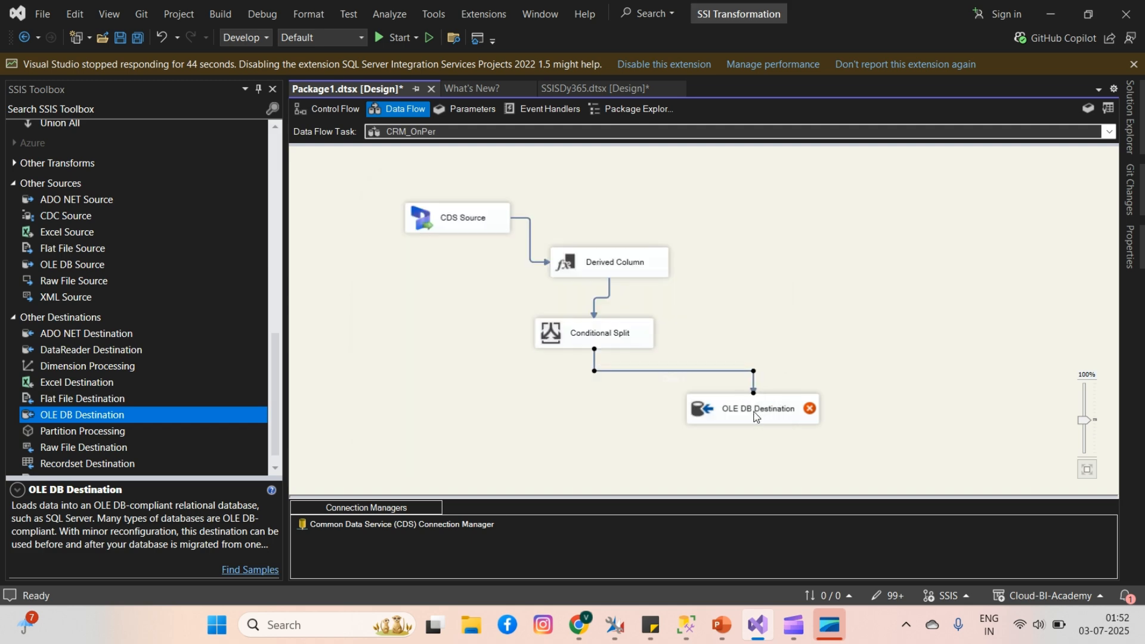
# Set the OLE DB Destination to the SQLEXPRESS Cloud BI Academy connection and the [dbo].[Contact_Updated] table.
pyautogui.doubleClick(755, 413)
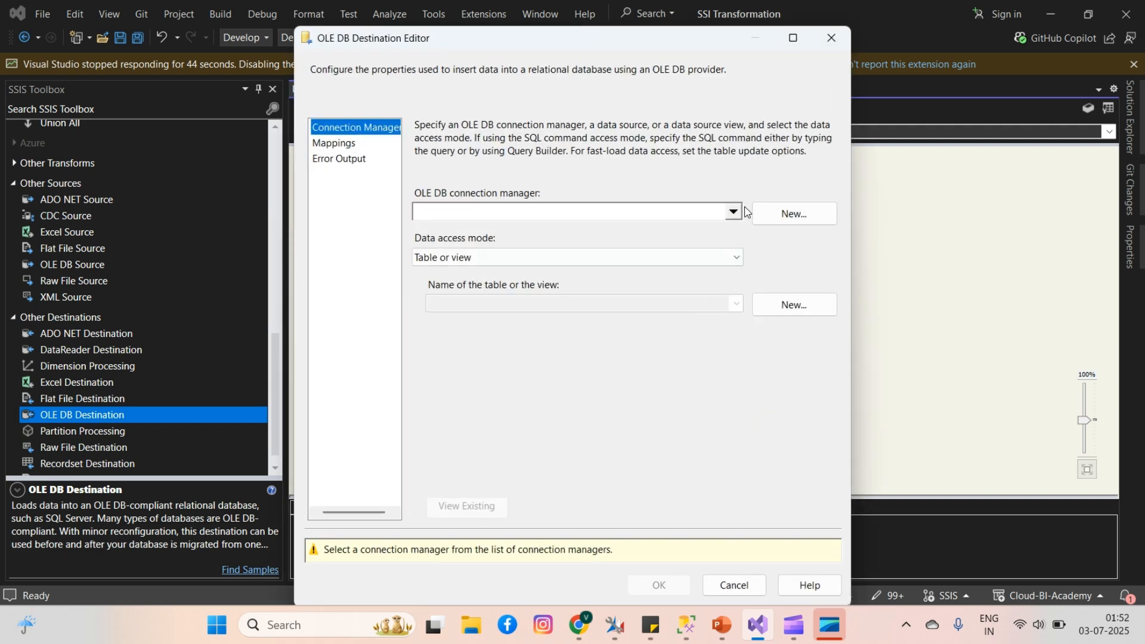
pyautogui.click(775, 215)
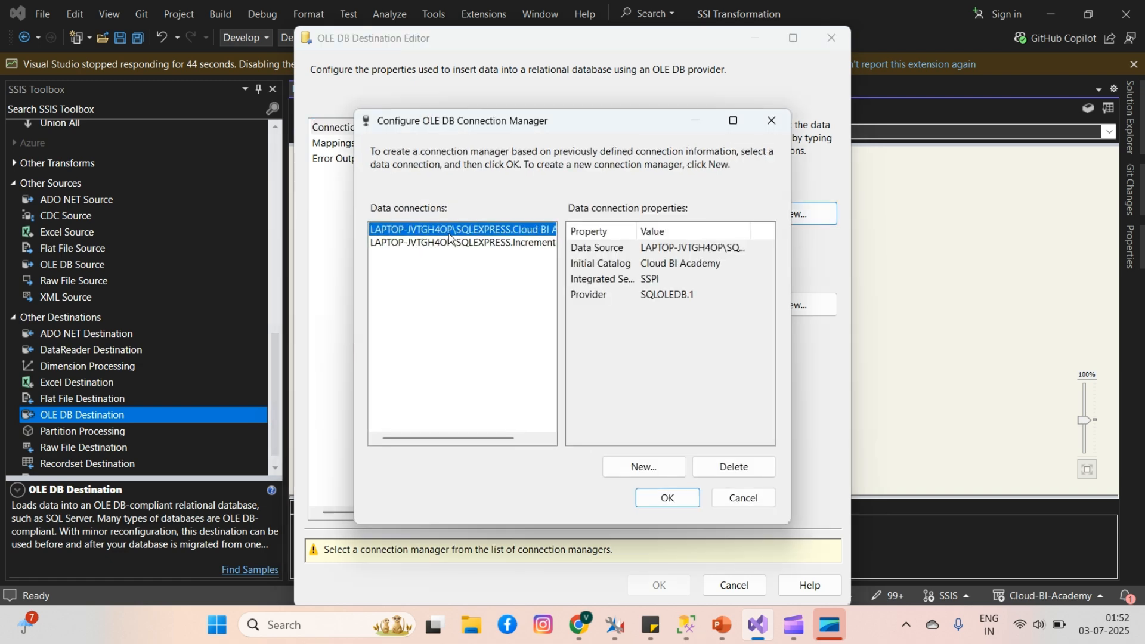
pyautogui.click(656, 496)
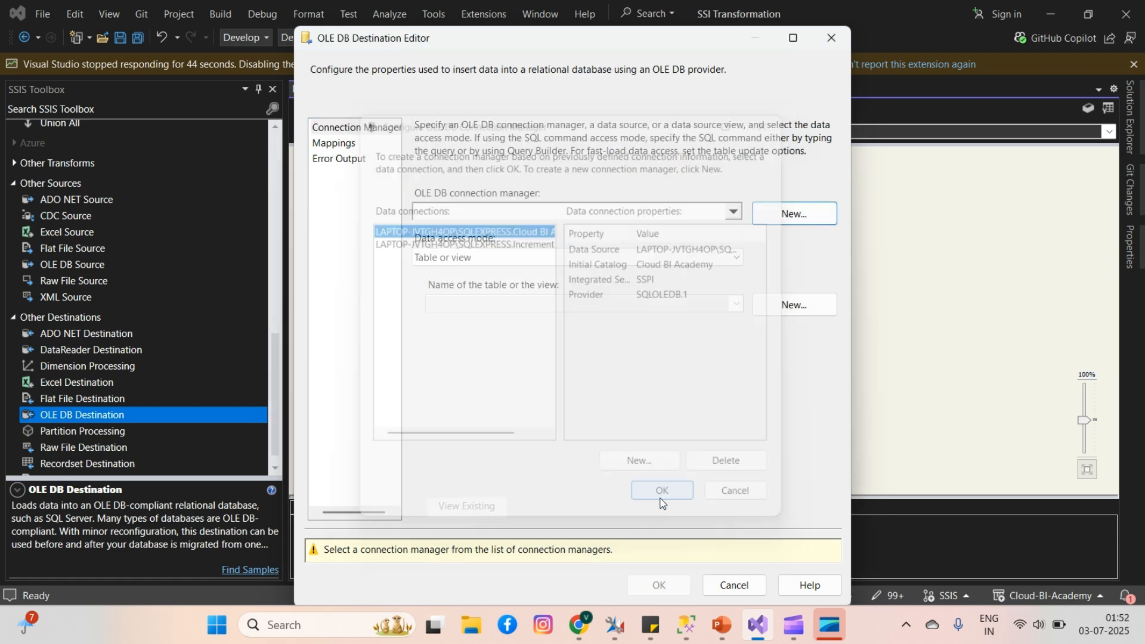
pyautogui.click(738, 304)
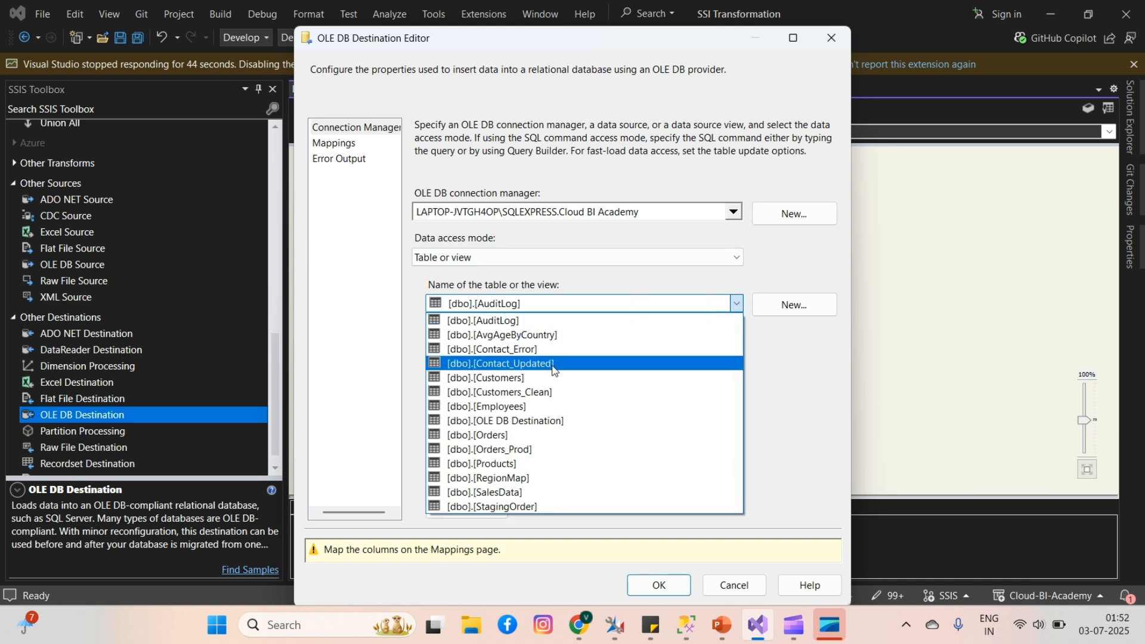
pyautogui.click(552, 364)
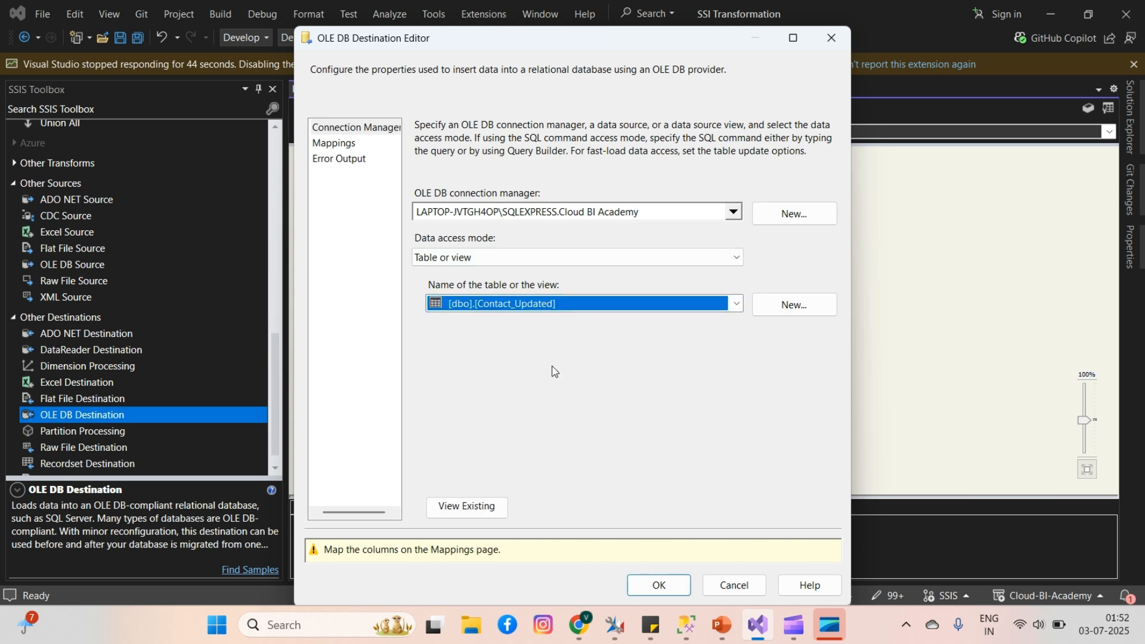
# Review the Contact_Updated and Contact_Error queries in SQL Server Management Studio, and return to the SSI Transformation project in Visual Studio.
pyautogui.click(688, 626)
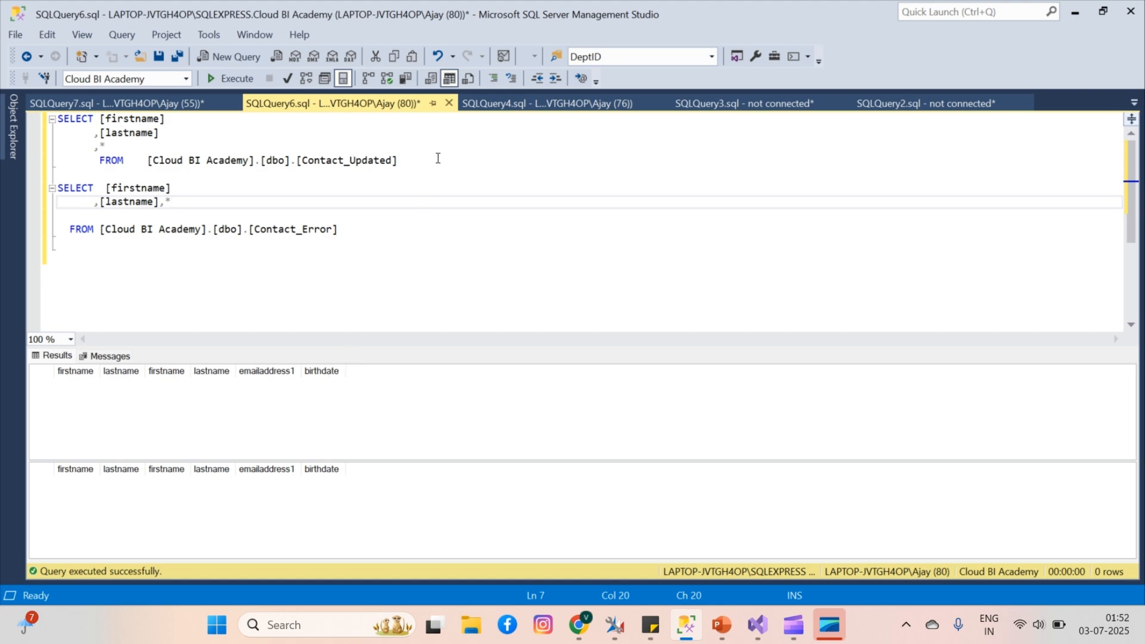
pyautogui.moveTo(756, 623)
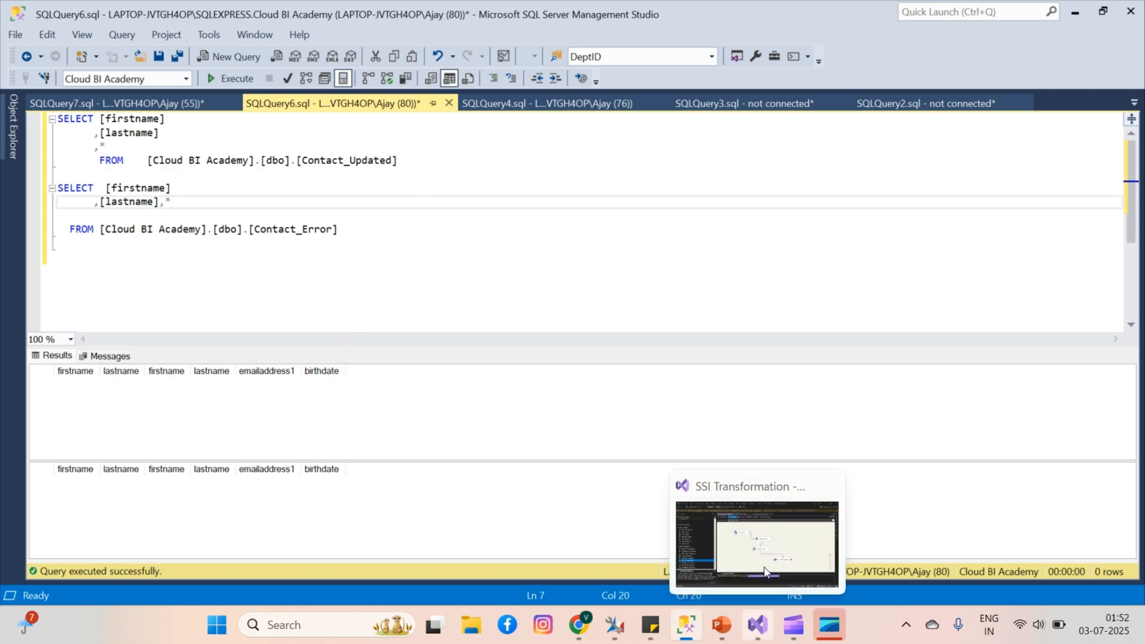
pyautogui.click(762, 566)
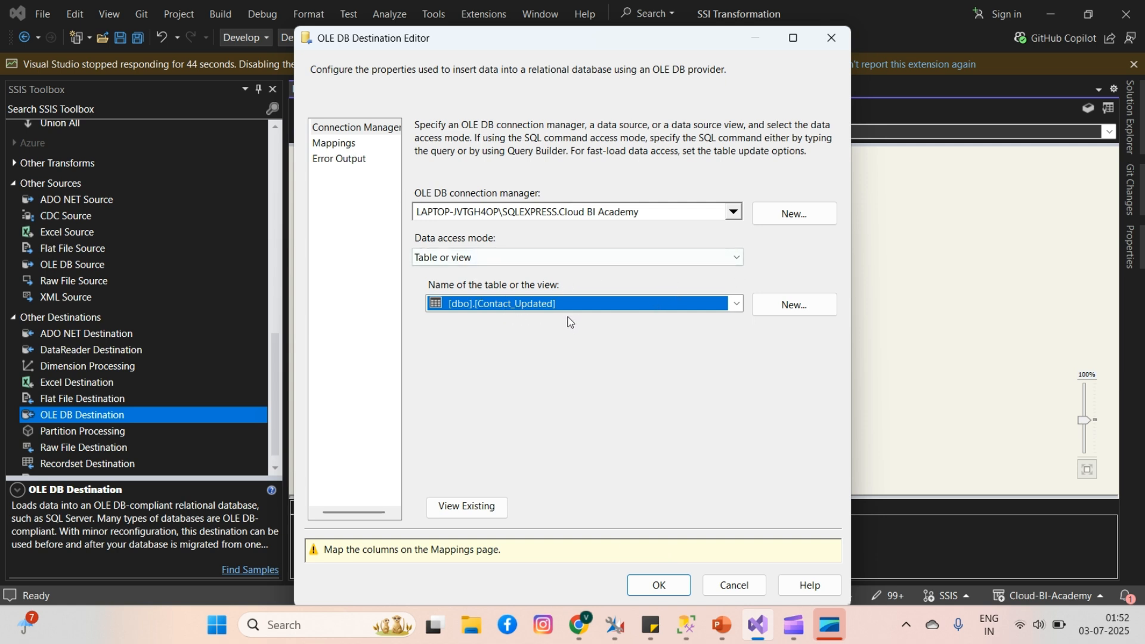
# Map FirstName_Upper to firstname and LastName_Upper to lastname in the OLE DB Destination, and accept the settings.
pyautogui.click(334, 146)
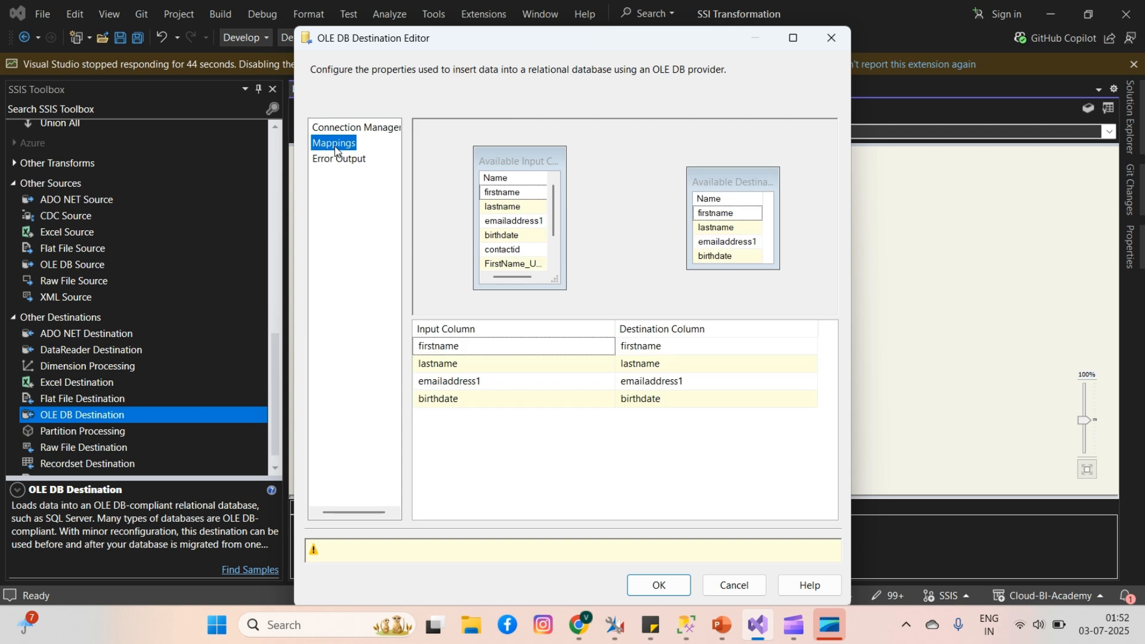
pyautogui.click(582, 351)
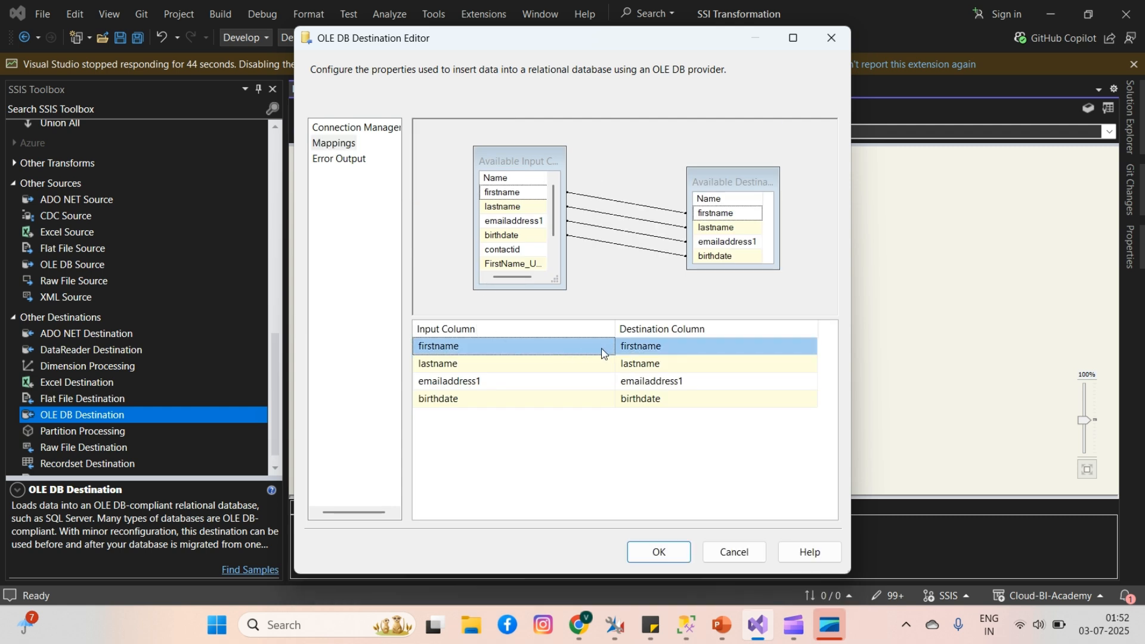
pyautogui.click(601, 352)
pyautogui.click(607, 347)
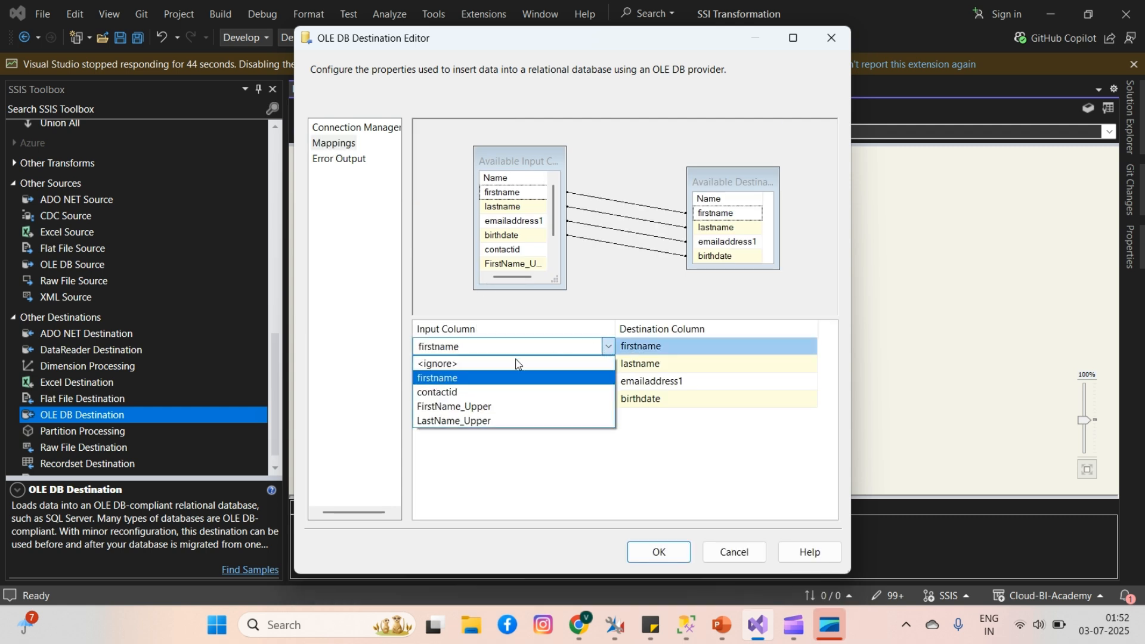
pyautogui.click(490, 408)
pyautogui.click(603, 364)
pyautogui.click(607, 367)
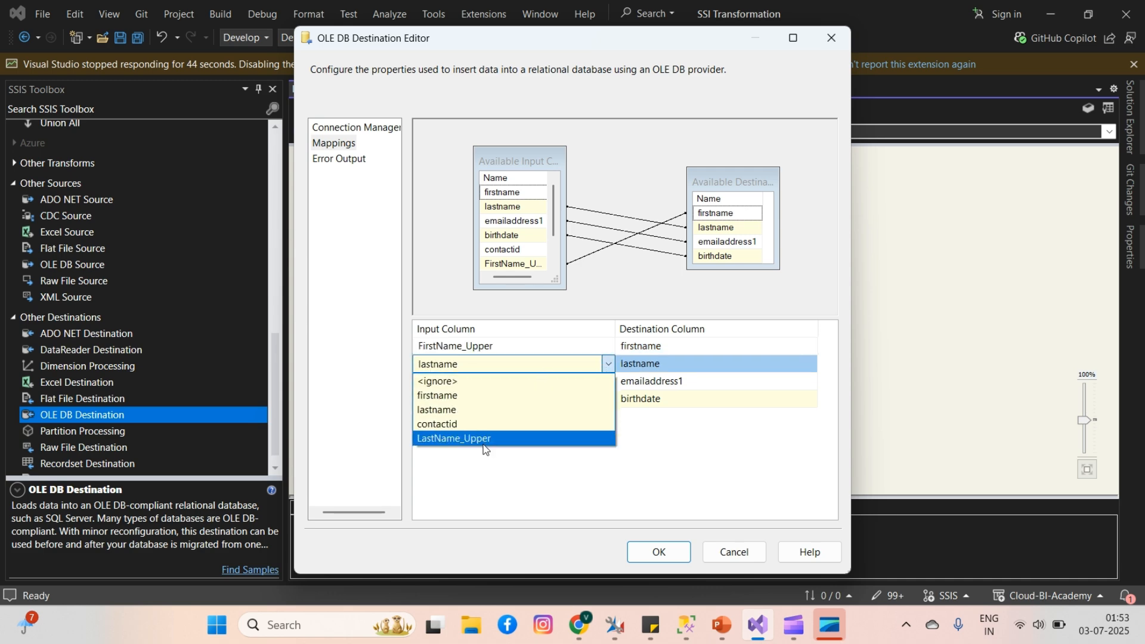
pyautogui.click(453, 439)
pyautogui.click(650, 555)
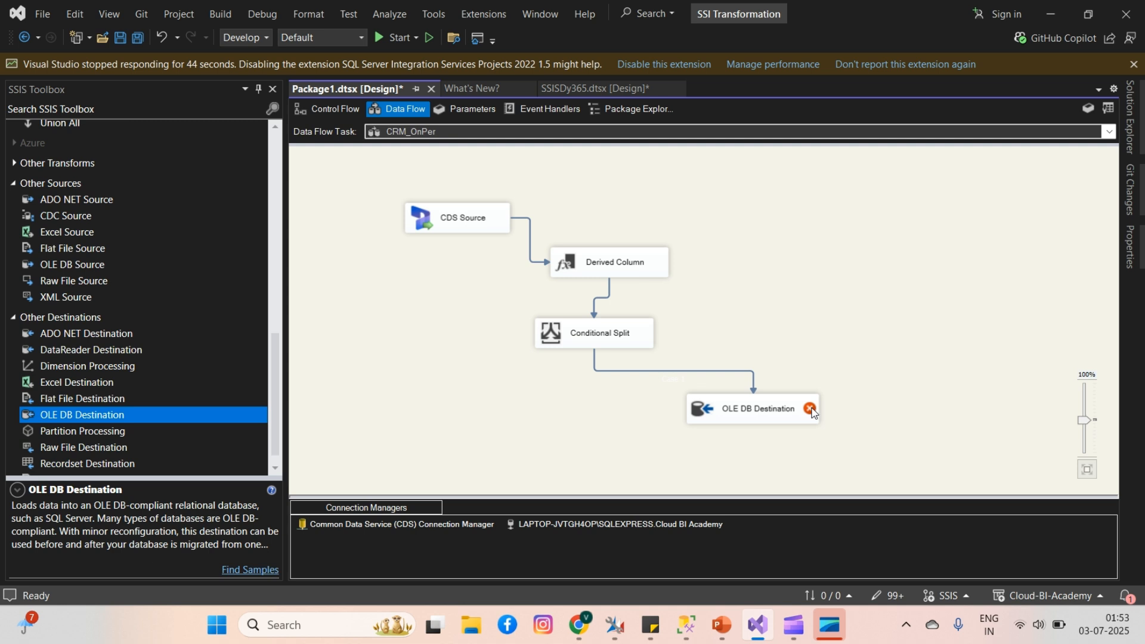
# Check the OLE DB Destination's error and the data types of the fields selected in the CDS Source.
pyautogui.moveTo(810, 409)
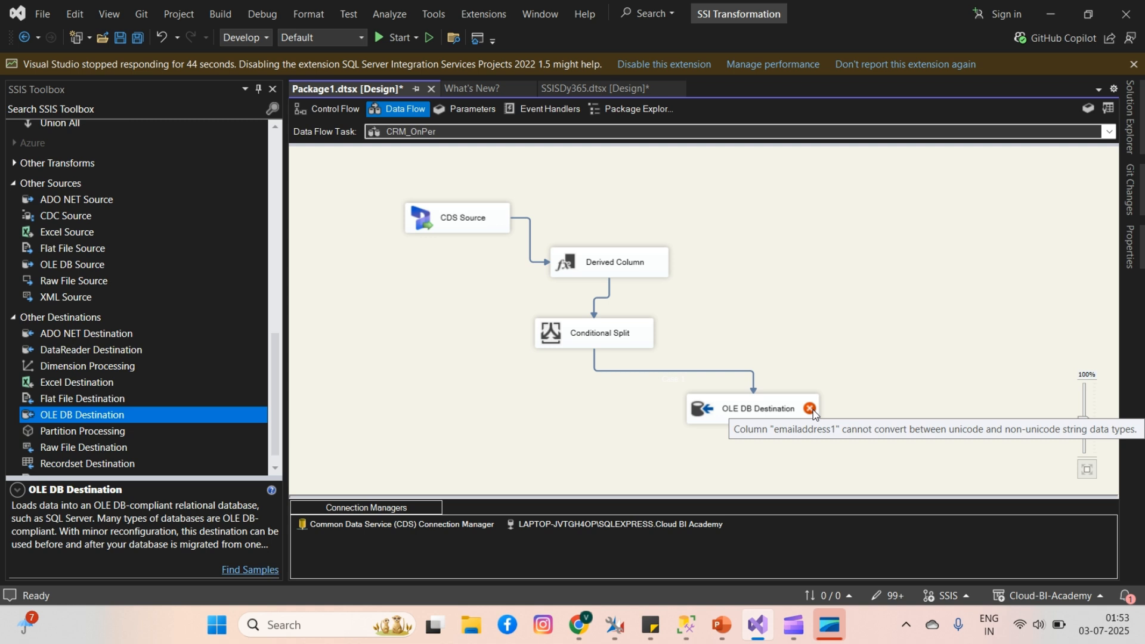
pyautogui.doubleClick(482, 223)
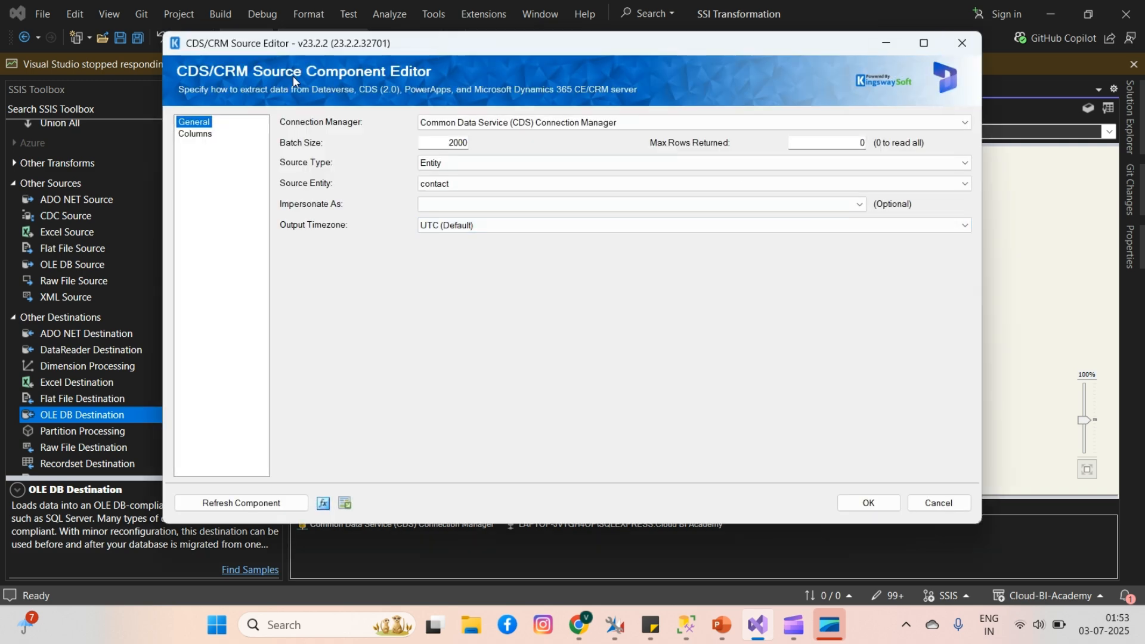
pyautogui.click(204, 134)
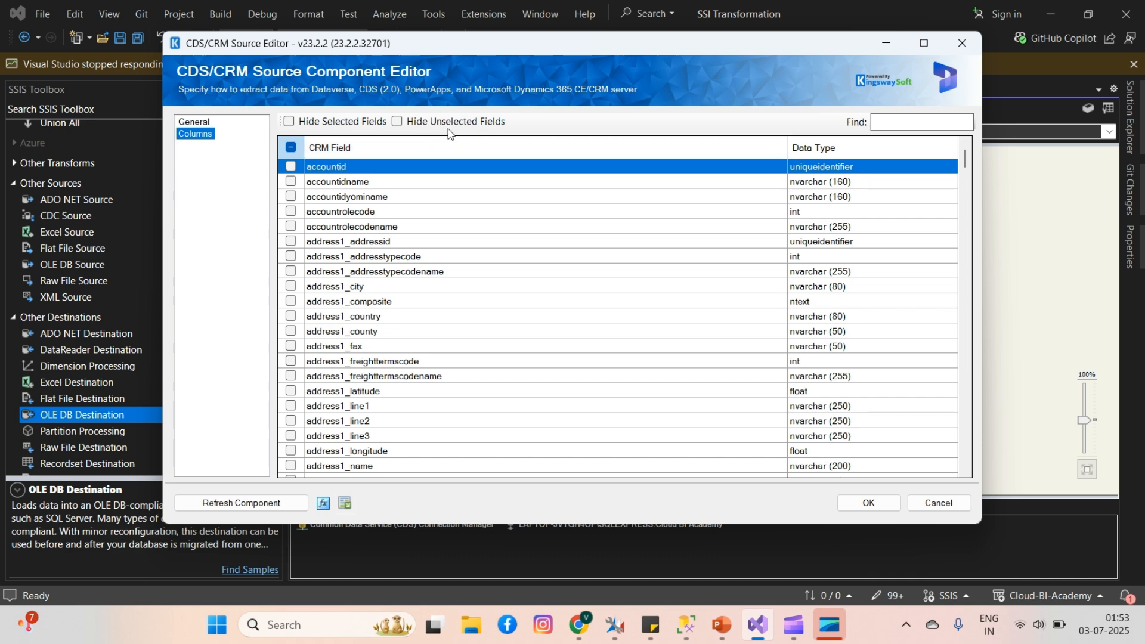
pyautogui.click(450, 124)
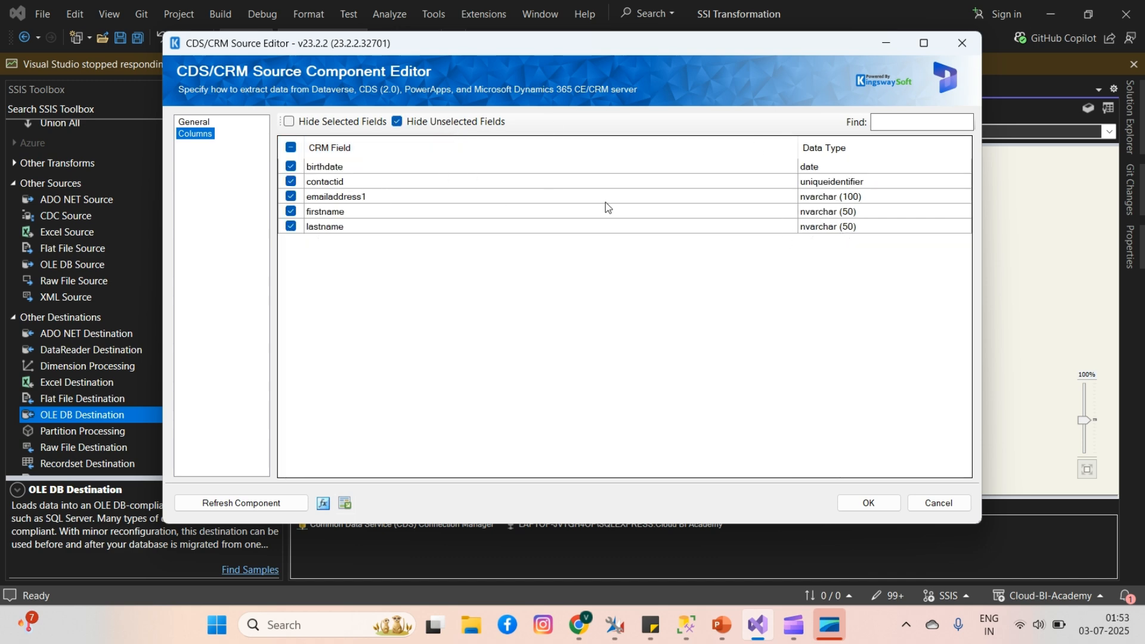
pyautogui.click(962, 44)
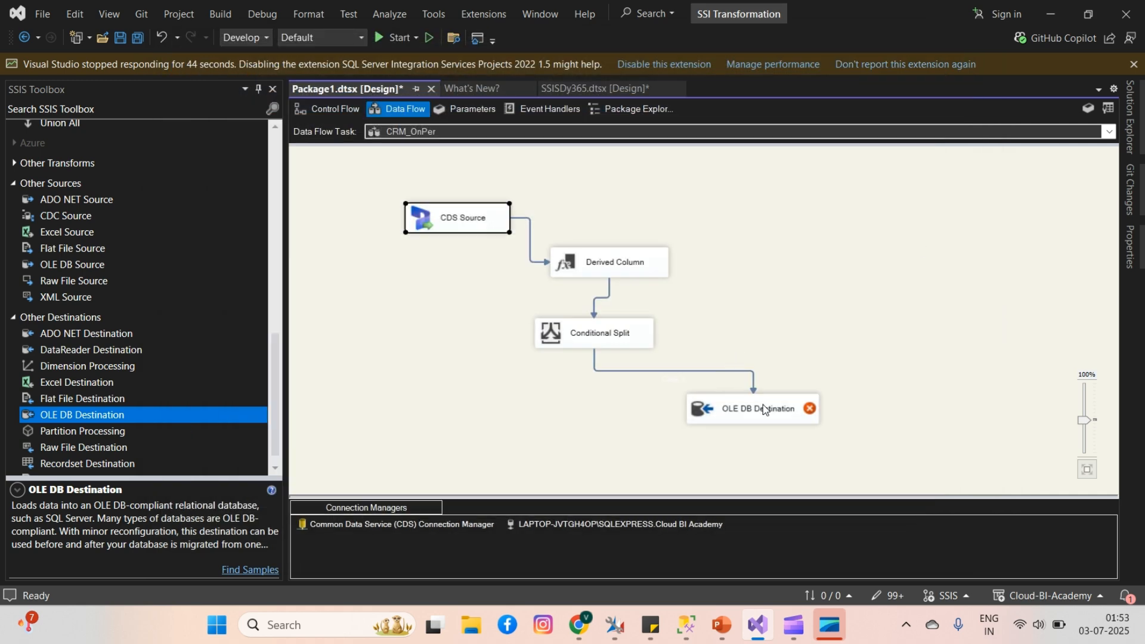
# Add a Data Conversion below the Conditional Split and delete the path from the Conditional Split to the OLE DB Destination.
pyautogui.moveTo(764, 406)
pyautogui.moveTo(275, 360); pyautogui.dragTo(316, 149)
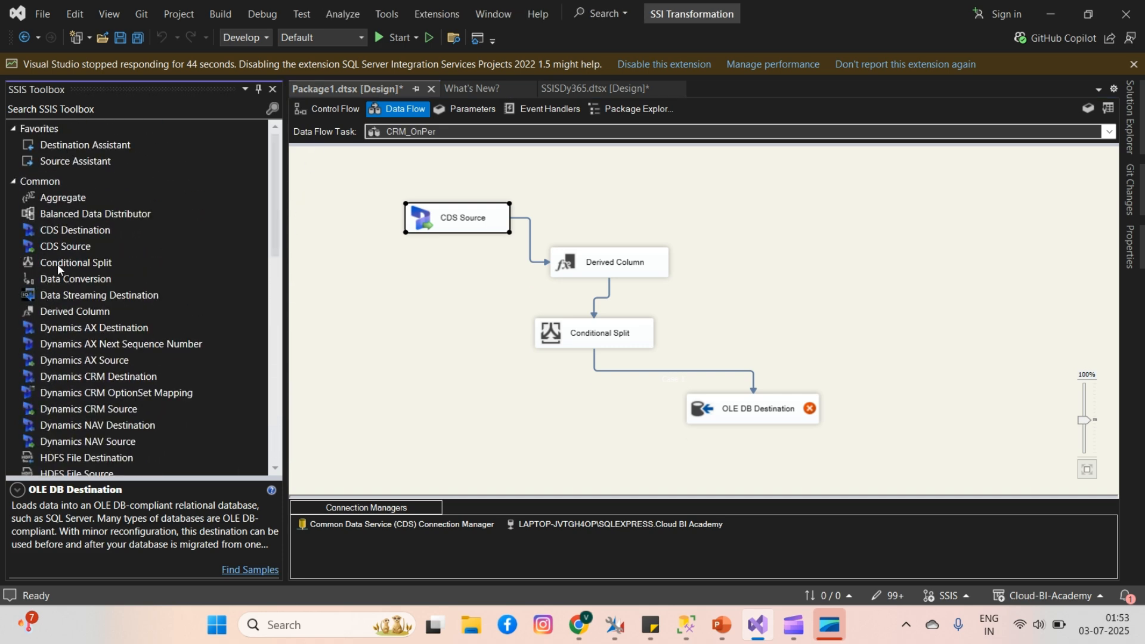
pyautogui.moveTo(84, 278); pyautogui.dragTo(555, 392)
pyautogui.click(634, 374)
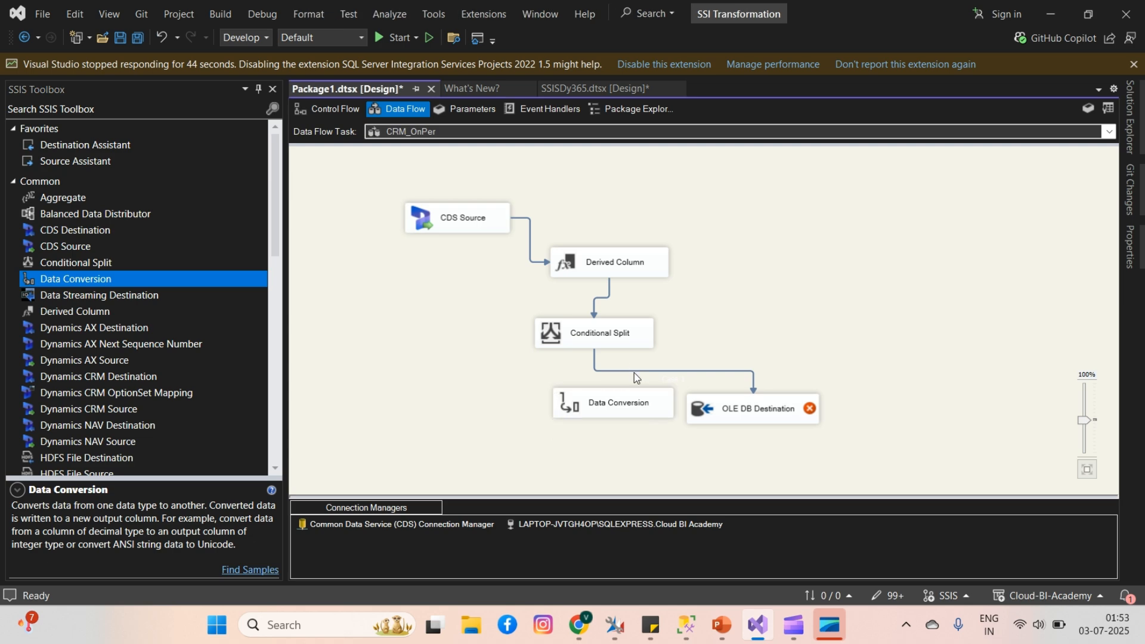
pyautogui.click(695, 372)
pyautogui.press('Delete')
# Connect the Conditional Split's Case 1 output to the Data Conversion input.
pyautogui.click(599, 336)
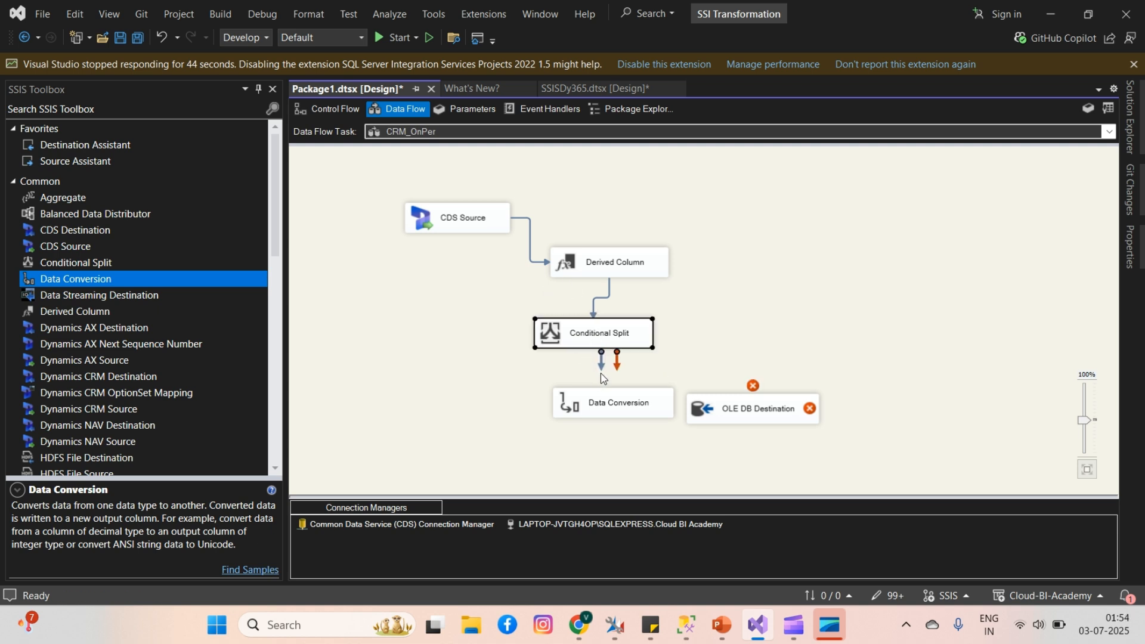
pyautogui.moveTo(600, 404); pyautogui.dragTo(600, 404)
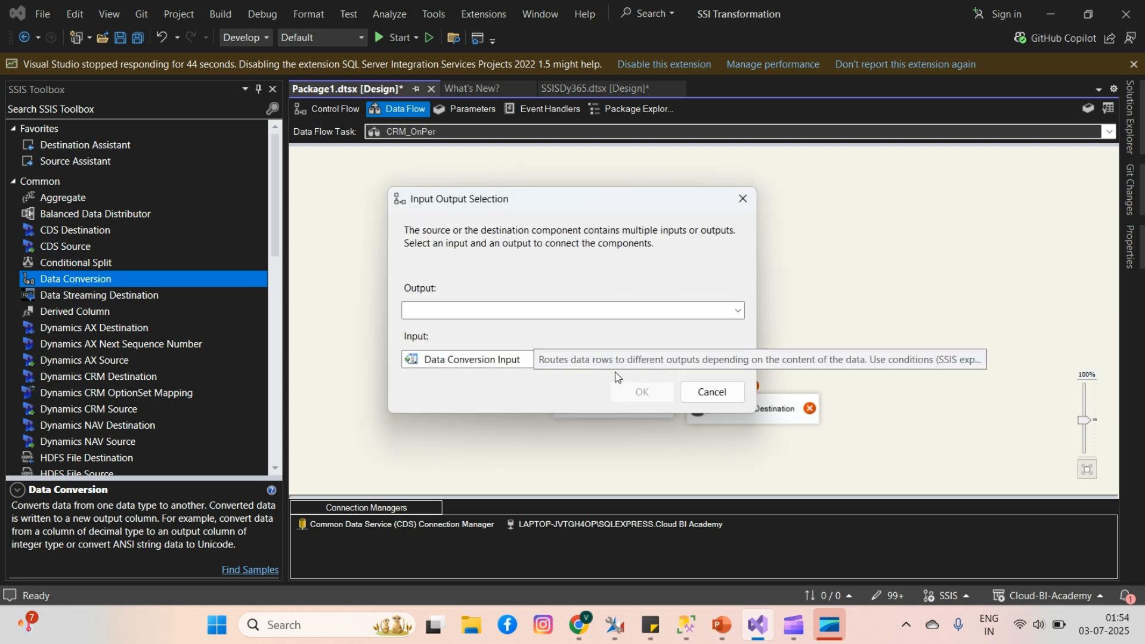
pyautogui.click(696, 312)
pyautogui.click(478, 328)
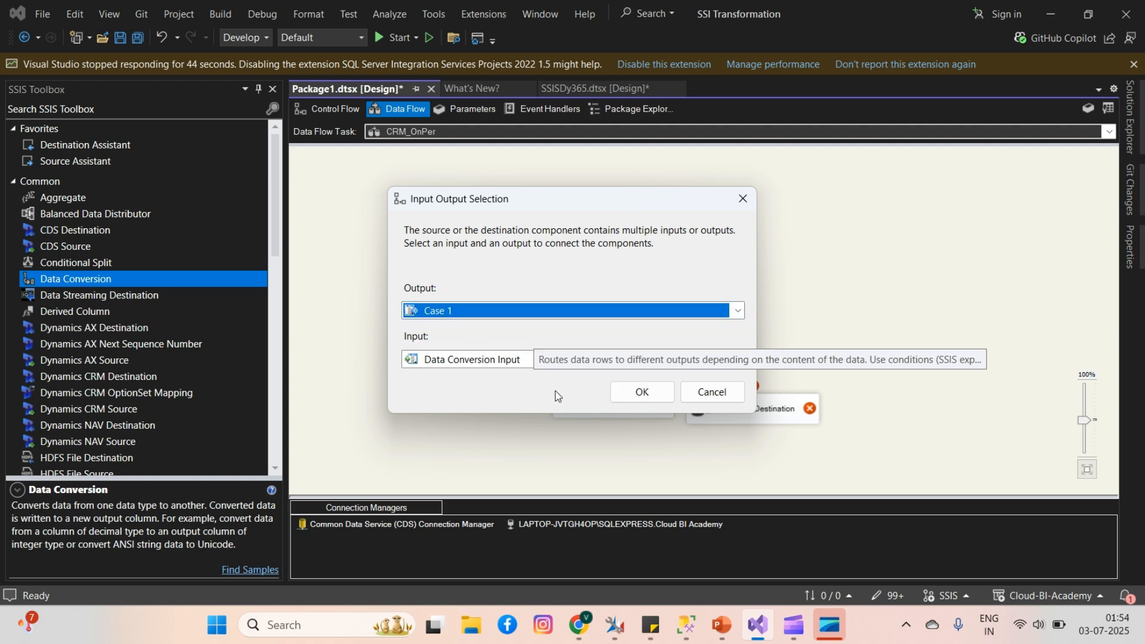
pyautogui.click(640, 393)
# Connect the Data Conversion to the OLE DB Destination.
pyautogui.click(608, 403)
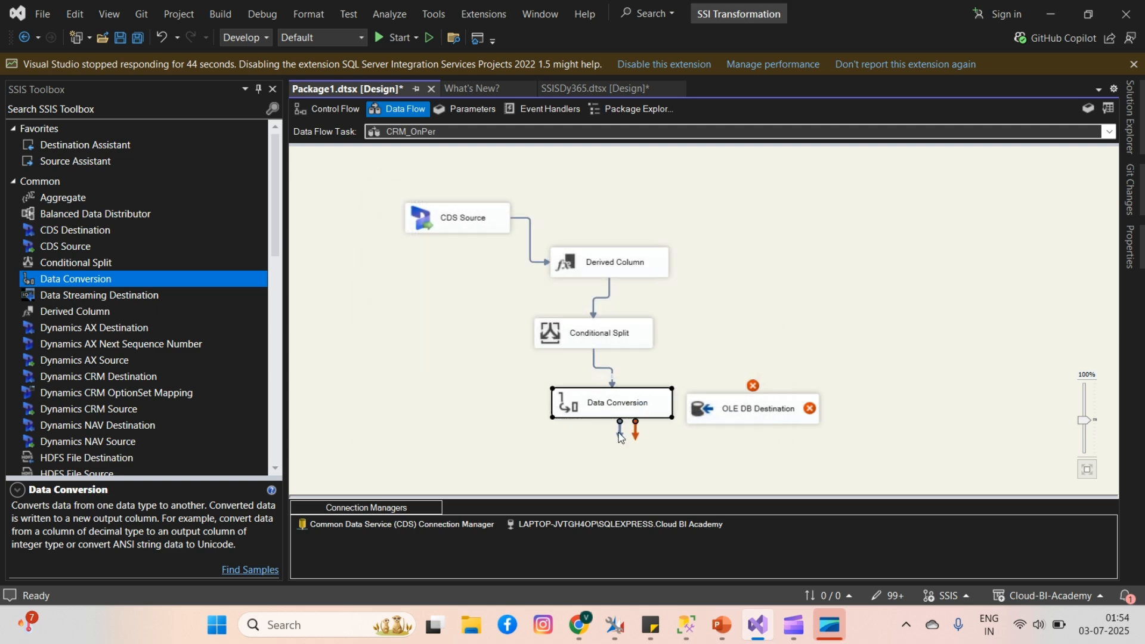
pyautogui.moveTo(635, 431); pyautogui.dragTo(770, 414)
pyautogui.click(737, 417)
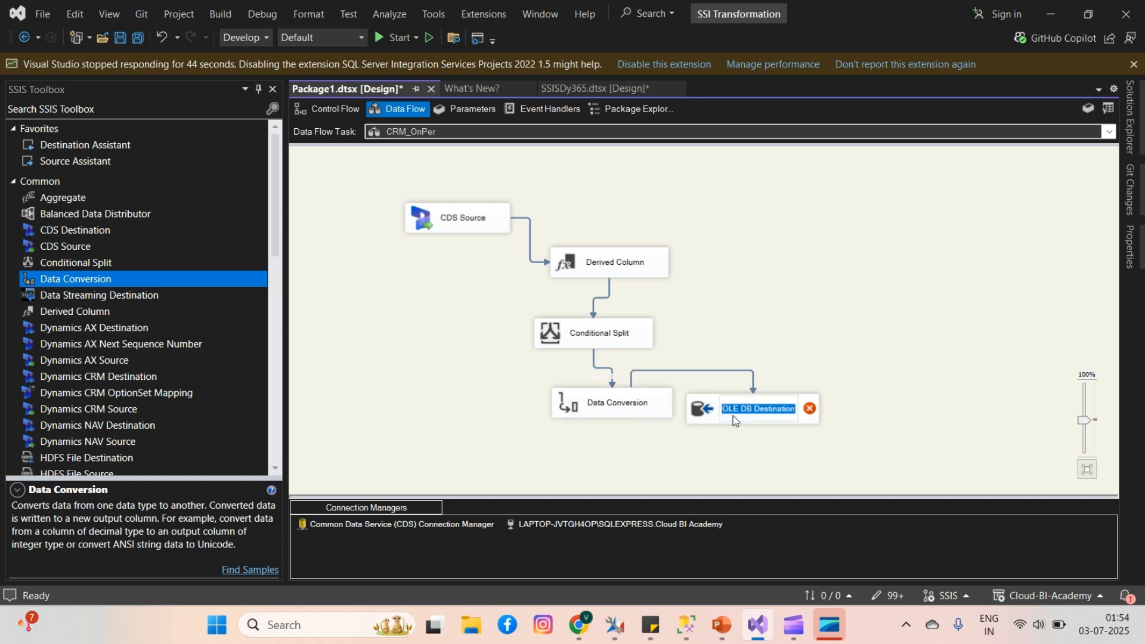
pyautogui.click(618, 410)
# Review the OLE DB Destination's column mappings and connection settings.
pyautogui.doubleClick(759, 409)
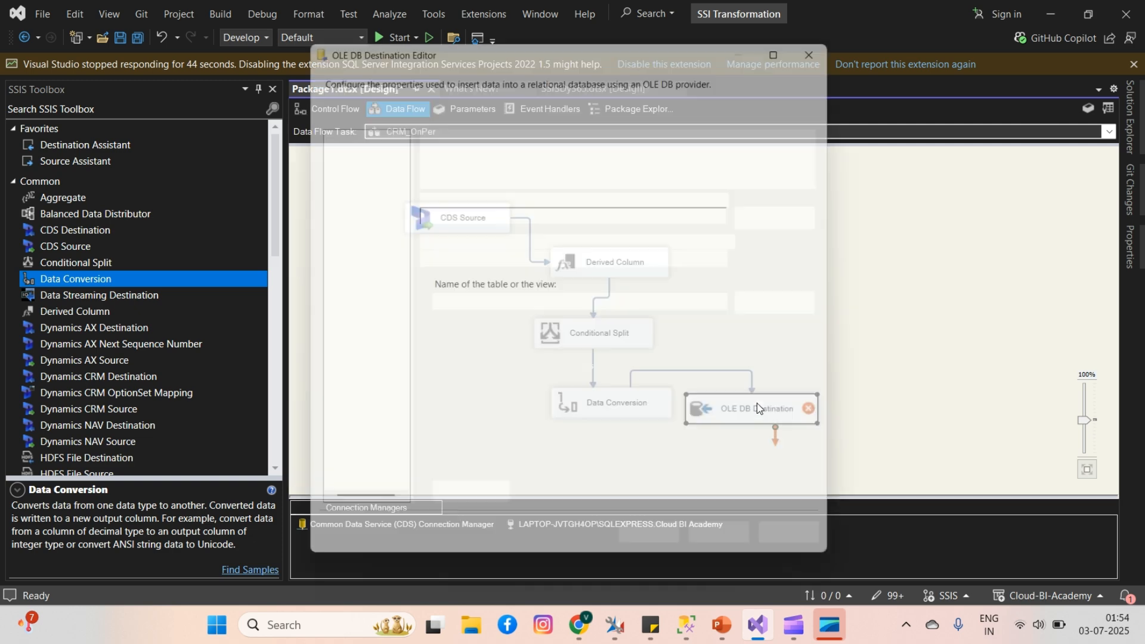
pyautogui.click(343, 147)
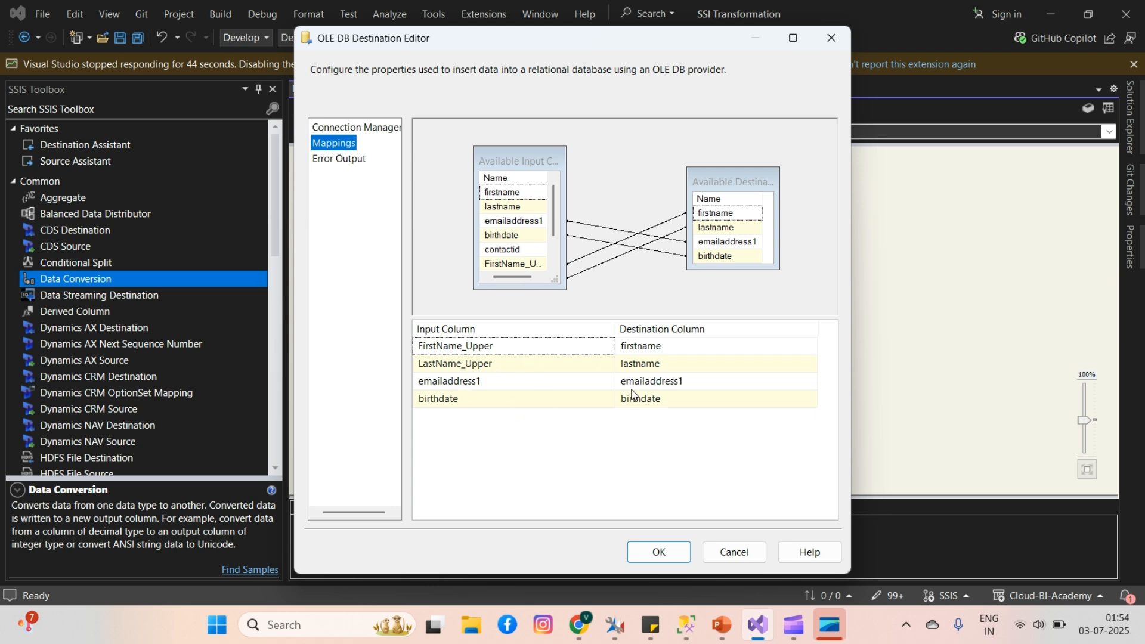
pyautogui.click(645, 546)
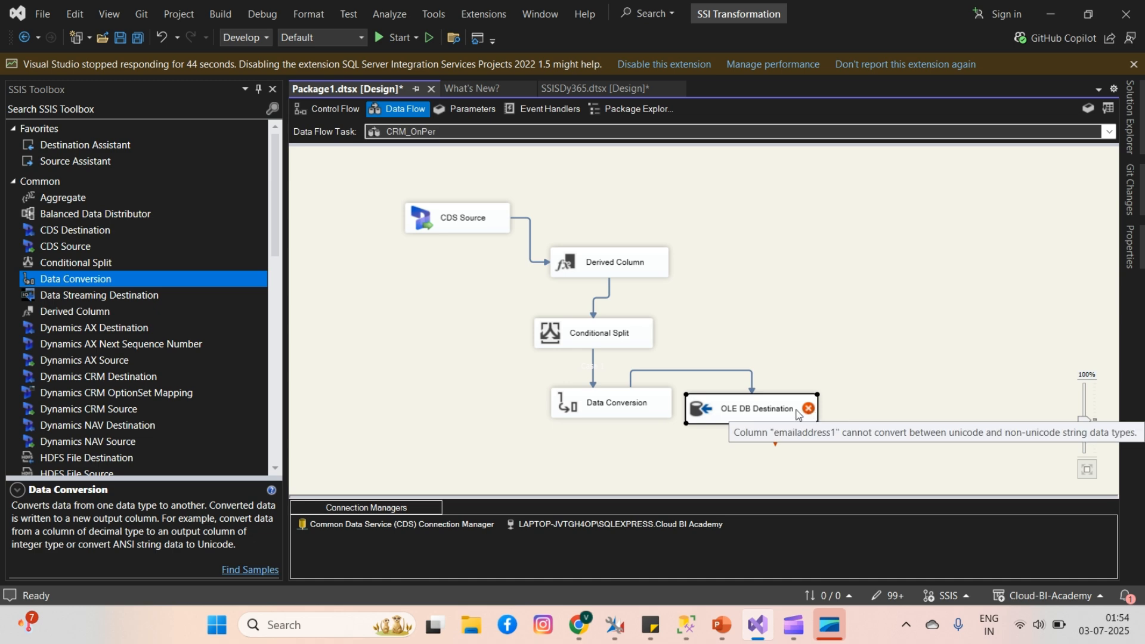
pyautogui.doubleClick(779, 410)
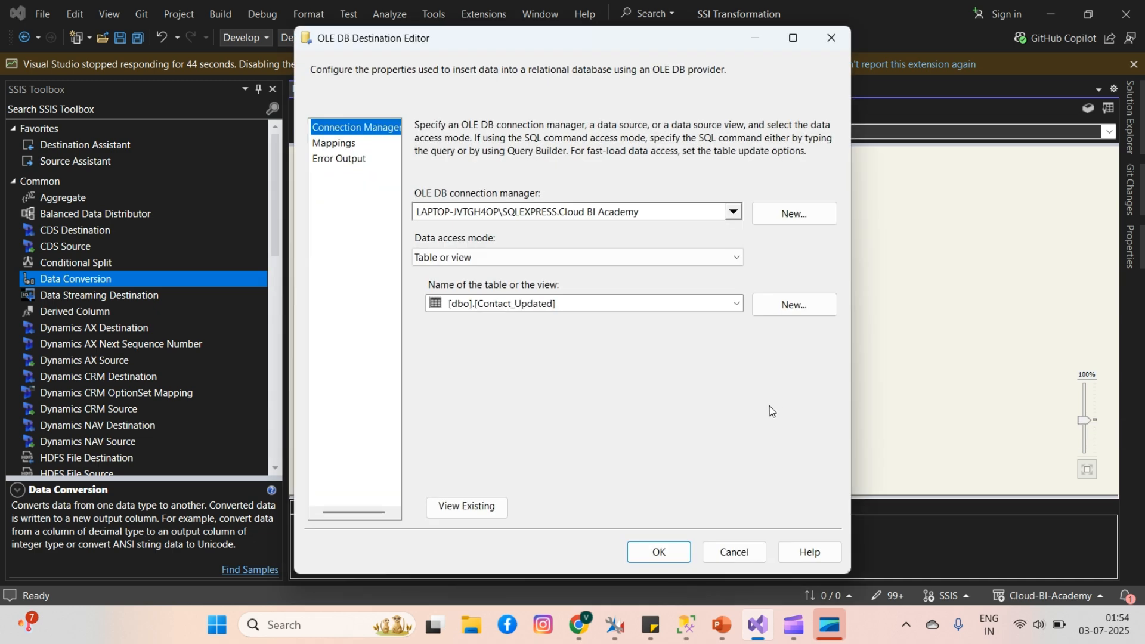
pyautogui.click(736, 549)
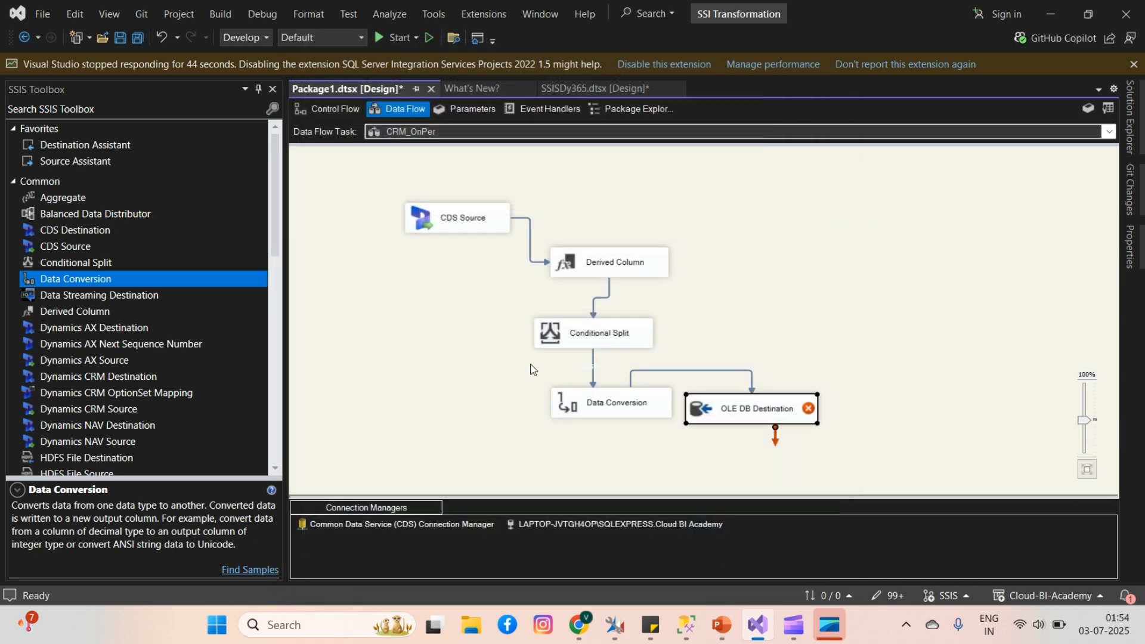
# In the Data Conversion, select emailaddress1, set its data type to string [DT_STR], and accept the settings.
pyautogui.doubleClick(615, 412)
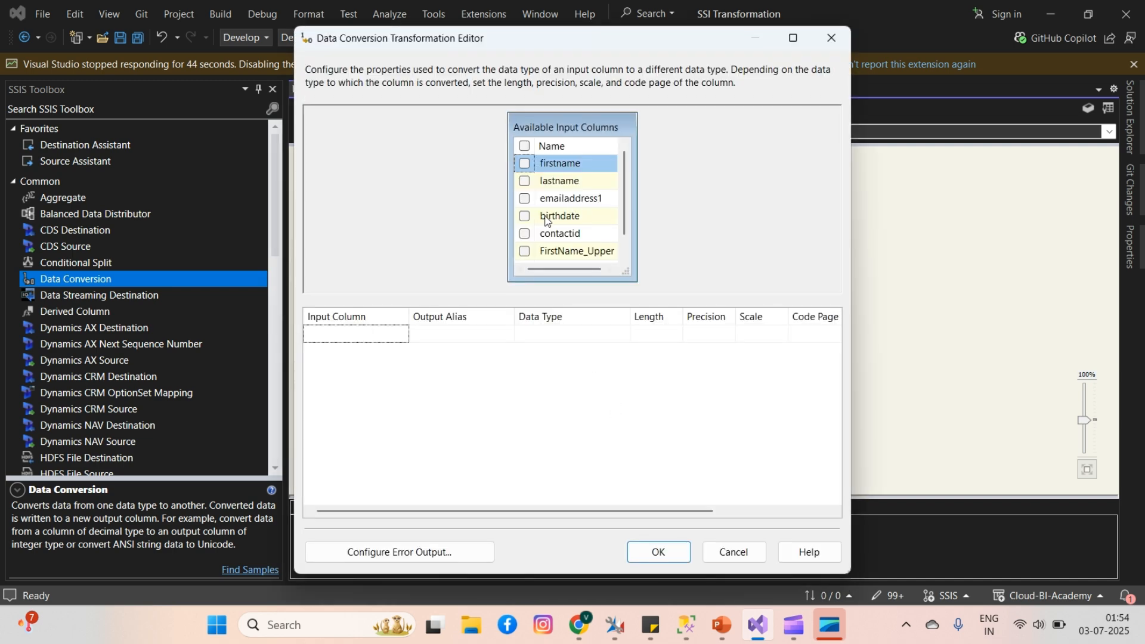
pyautogui.click(527, 201)
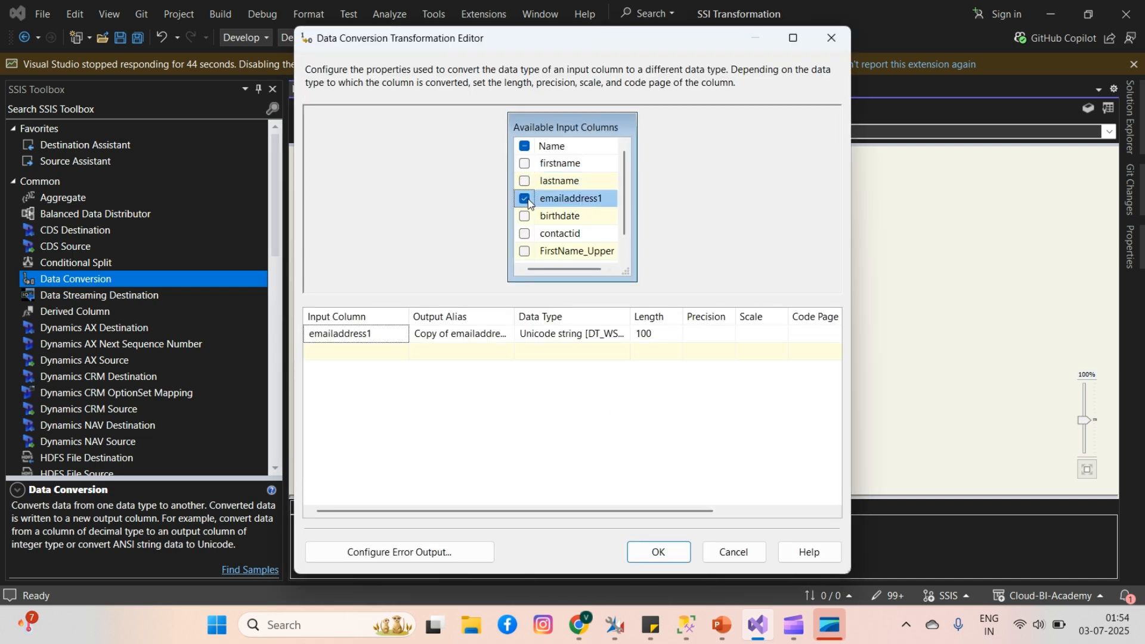
pyautogui.click(588, 335)
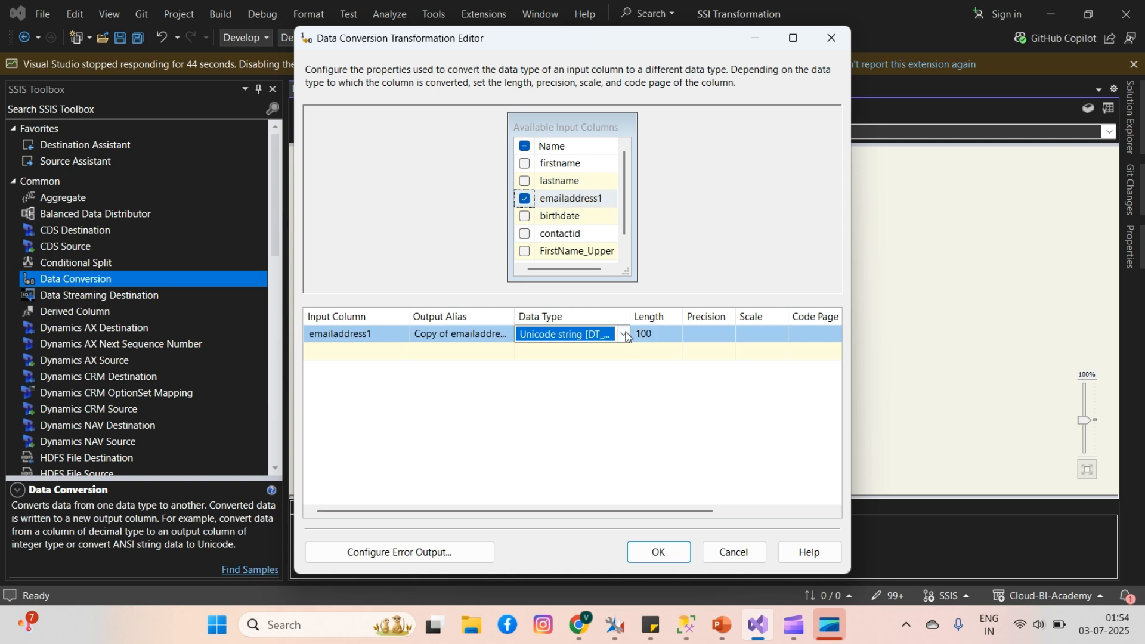
pyautogui.click(623, 334)
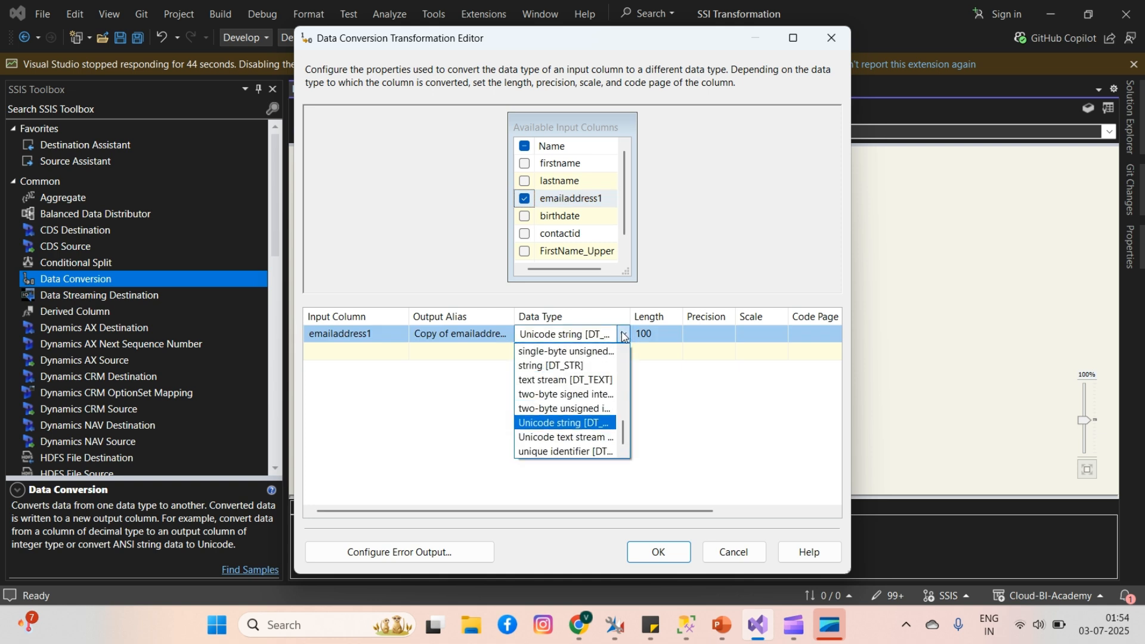
pyautogui.click(585, 366)
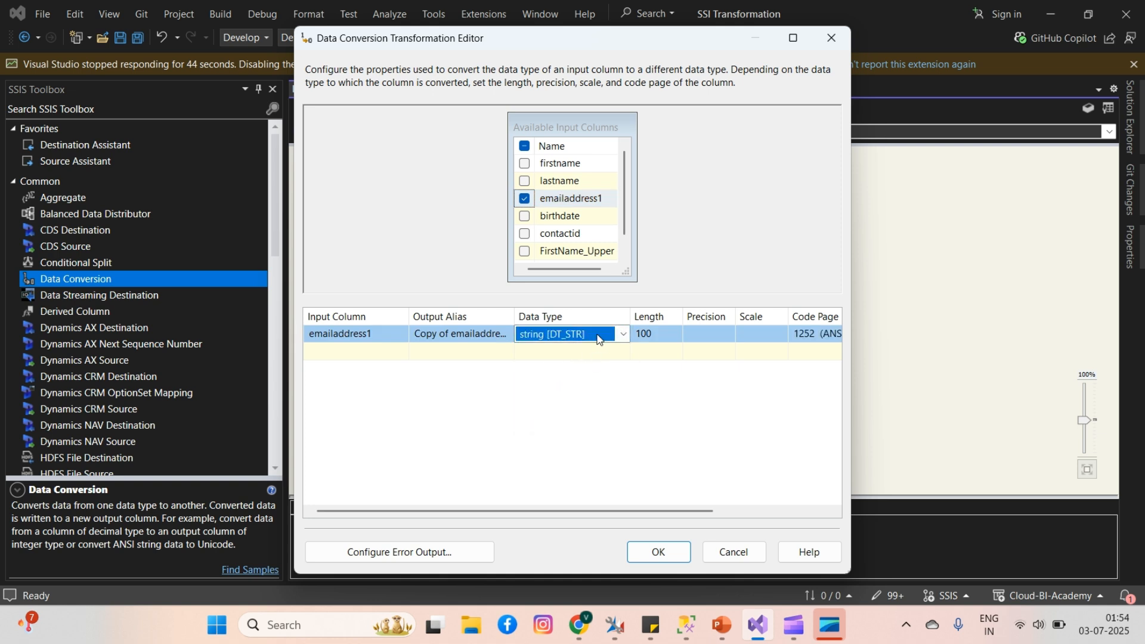
pyautogui.click(662, 549)
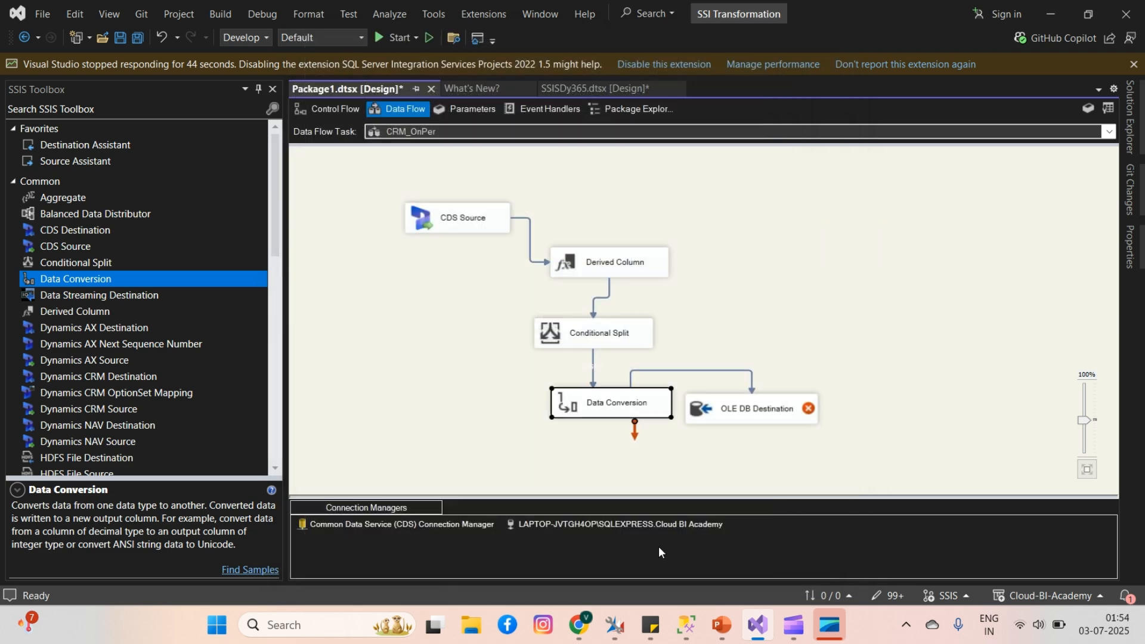
# Move the Conditional Split up and to the right of the Derived Column, and add a second OLE DB Destination beside it.
pyautogui.moveTo(612, 345); pyautogui.dragTo(818, 307)
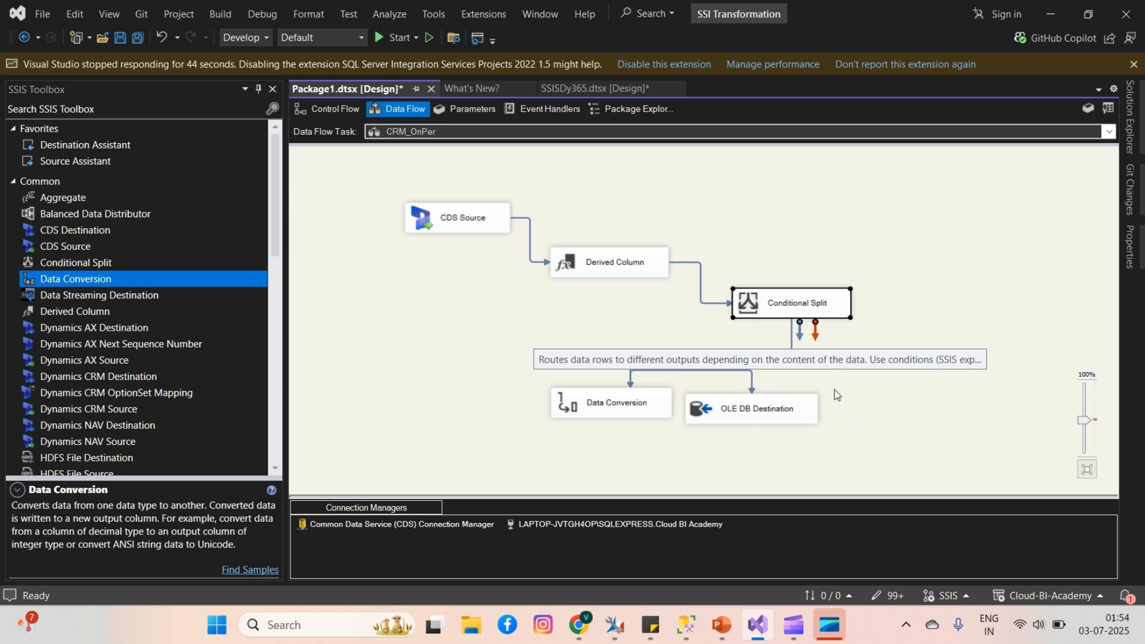
pyautogui.moveTo(841, 388); pyautogui.dragTo(680, 464)
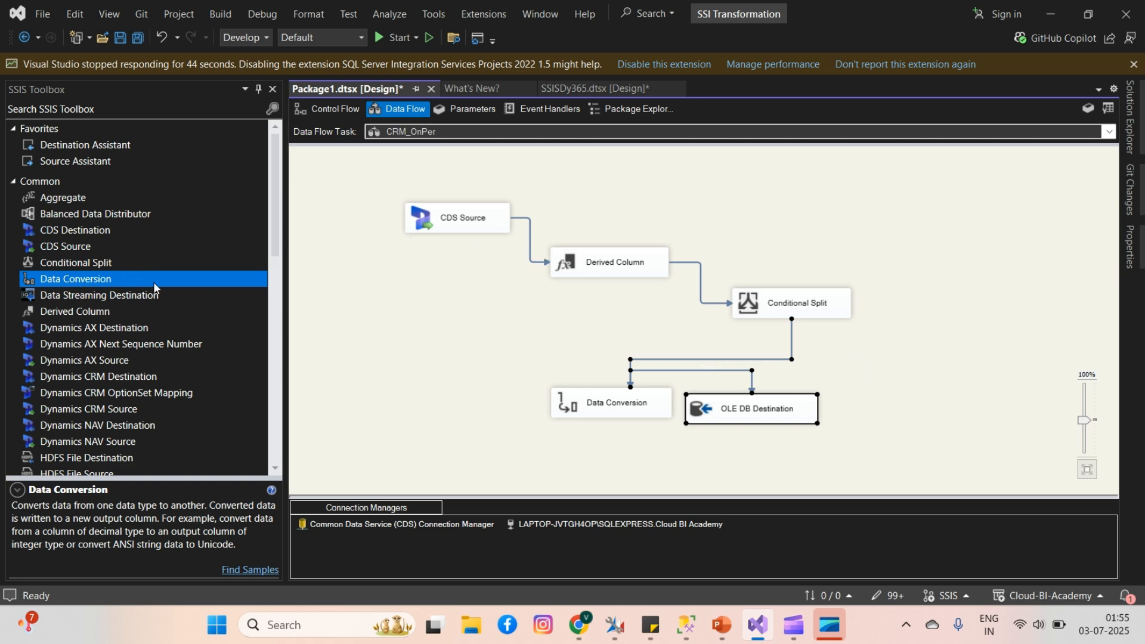
pyautogui.moveTo(277, 238); pyautogui.dragTo(284, 457)
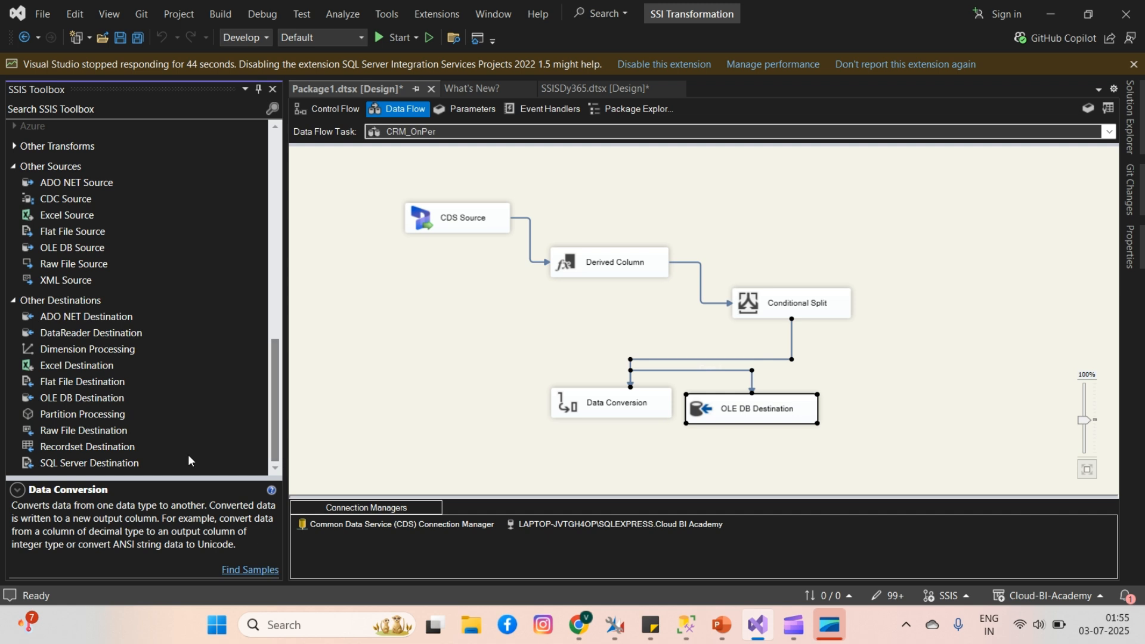
pyautogui.moveTo(89, 398); pyautogui.dragTo(896, 353)
# Connect the Conditional Split's remaining data output to the new OLE DB Destination.
pyautogui.click(821, 310)
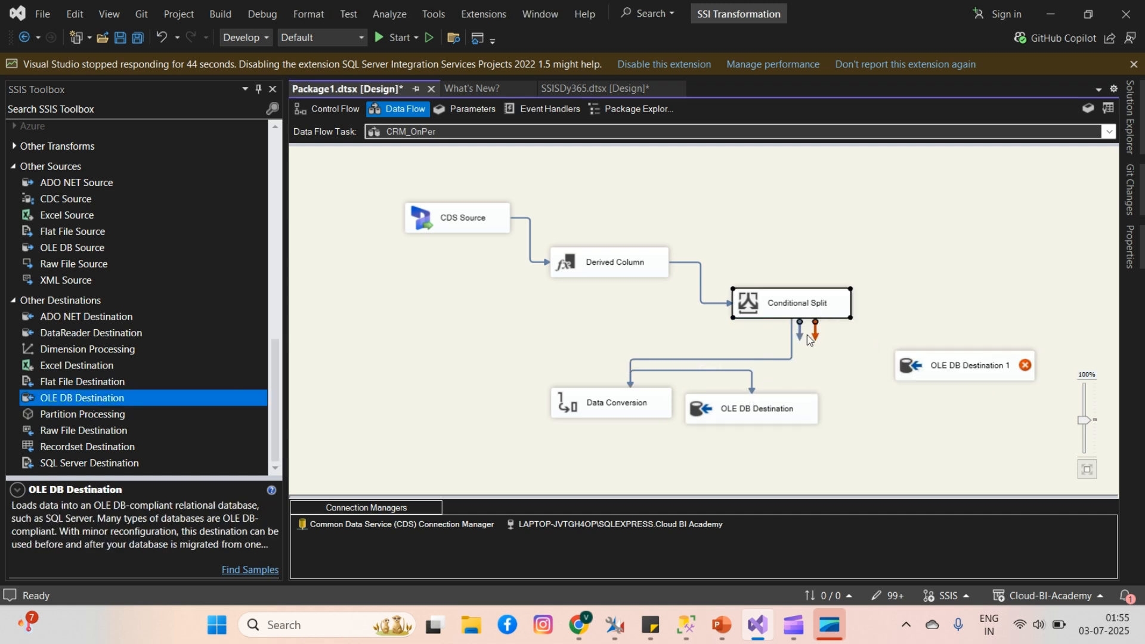
pyautogui.moveTo(806, 334); pyautogui.dragTo(944, 361)
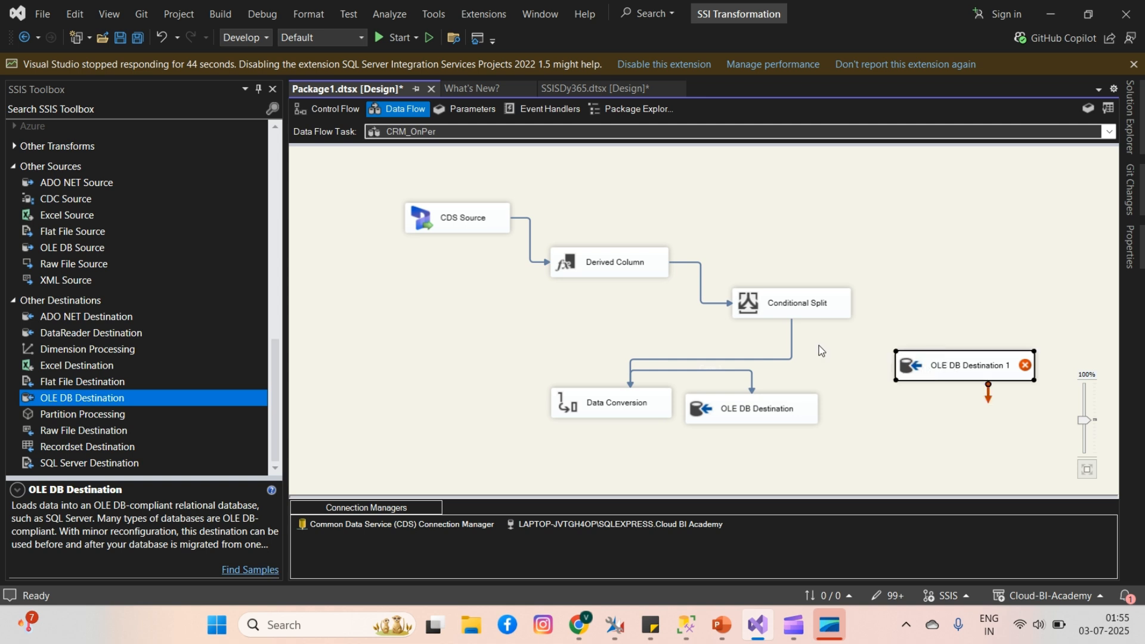
pyautogui.click(825, 301)
pyautogui.moveTo(800, 339); pyautogui.dragTo(961, 369)
# Set the new OLE DB Destination's target table to [dbo].[Contact_Error].
pyautogui.doubleClick(992, 375)
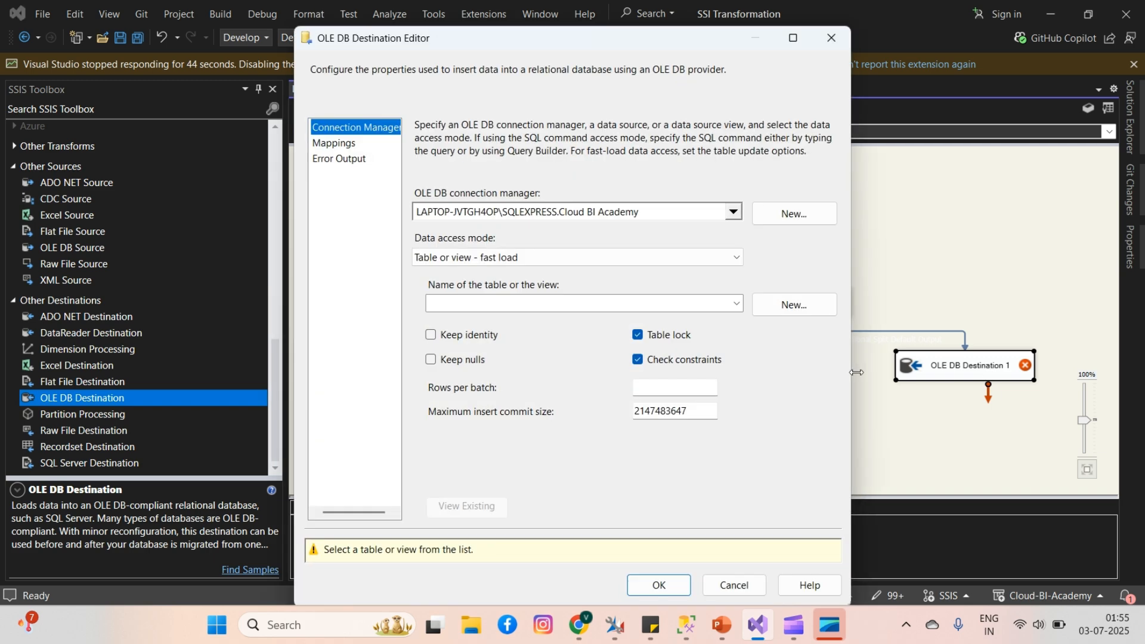
pyautogui.click(738, 305)
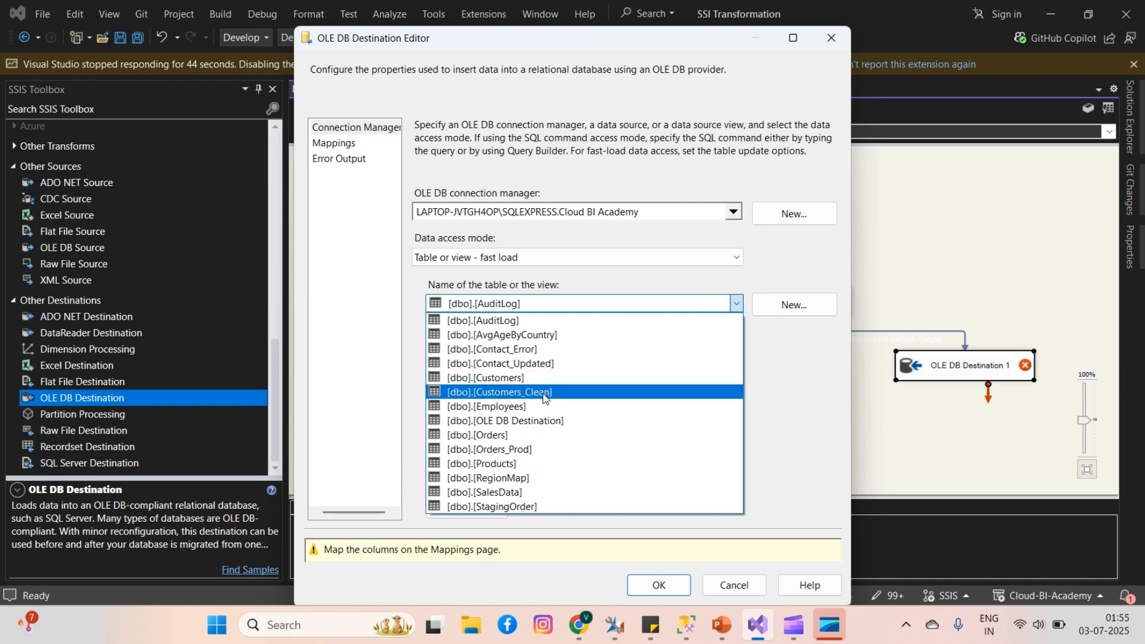
pyautogui.click(564, 350)
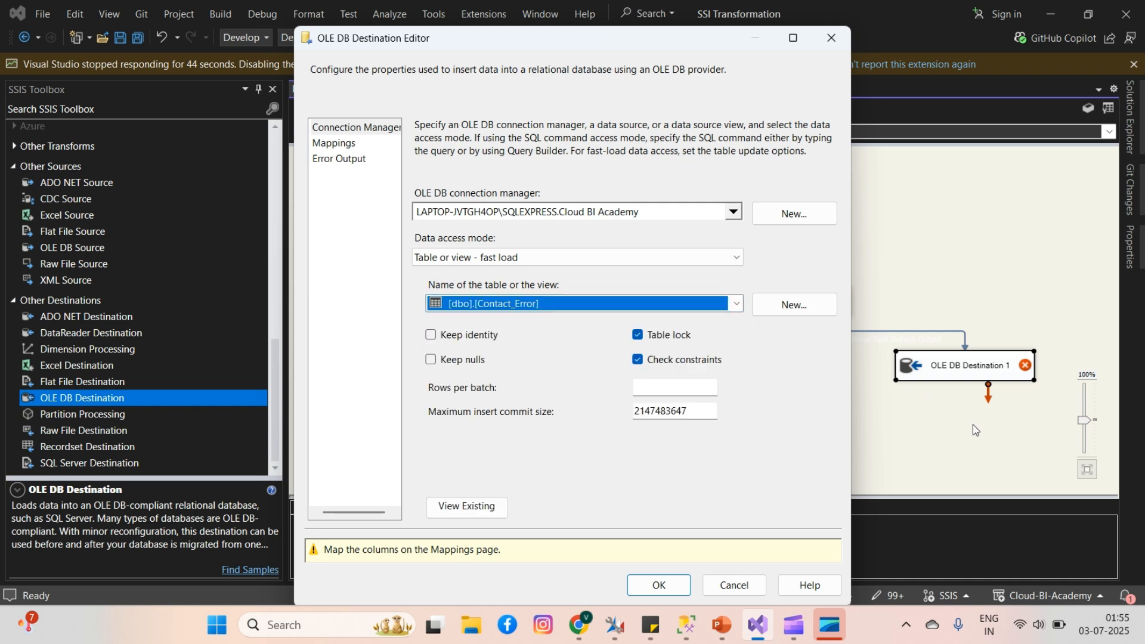
# Map FirstName_Upper to firstname and LastName_Upper to lastname in the Contact_Error destination mappings.
pyautogui.click(349, 144)
pyautogui.click(588, 357)
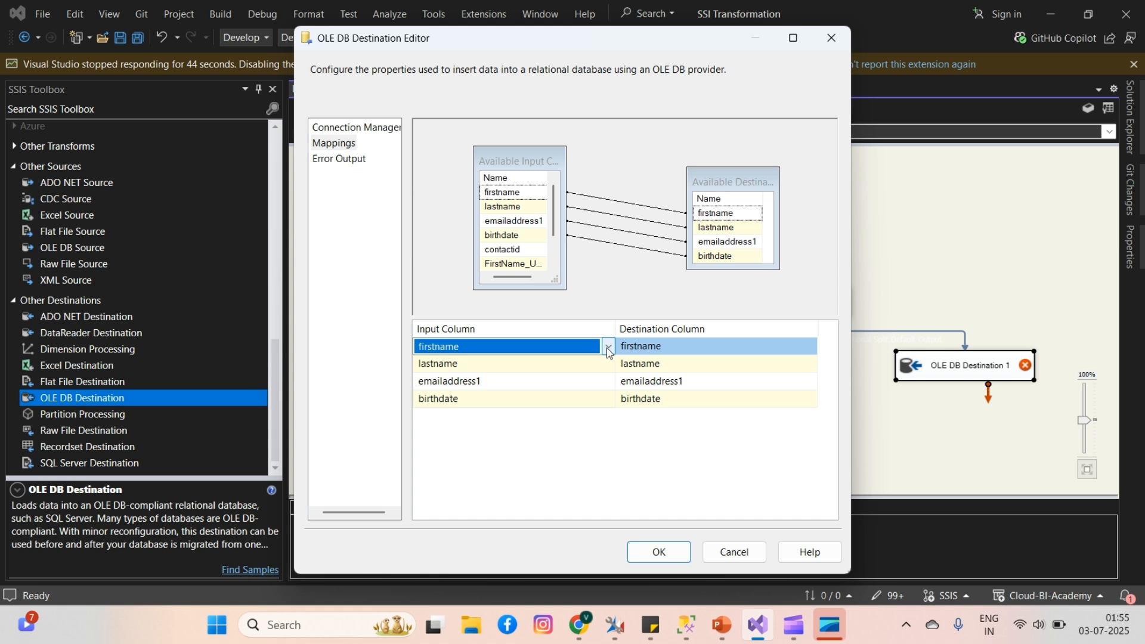
pyautogui.click(609, 350)
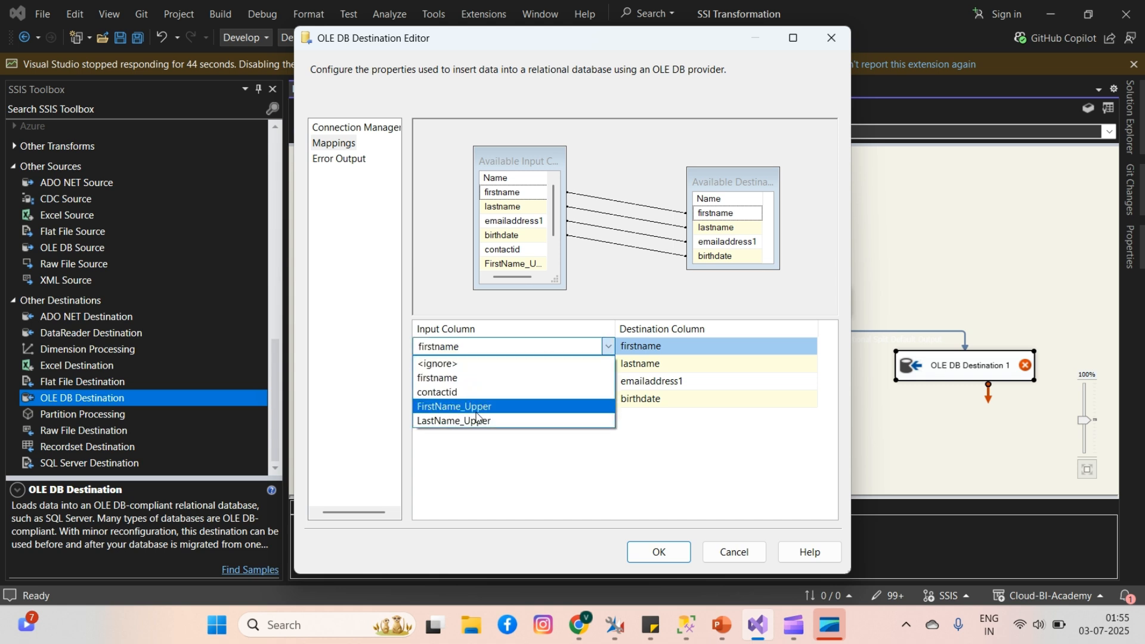
pyautogui.click(477, 411)
pyautogui.click(565, 365)
pyautogui.click(608, 363)
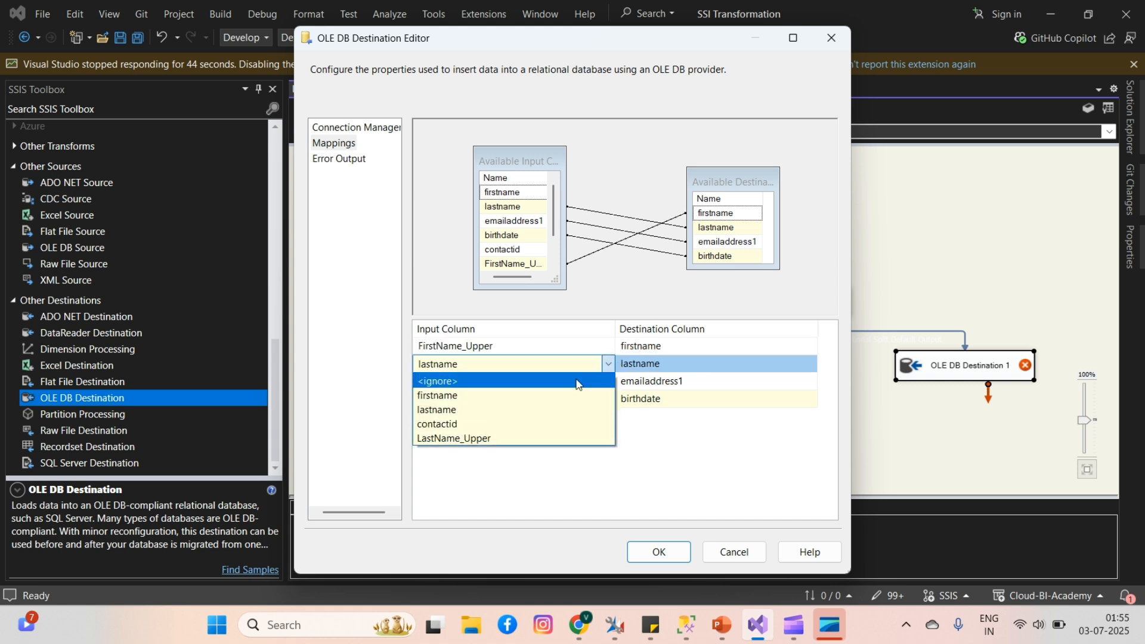
pyautogui.click(463, 445)
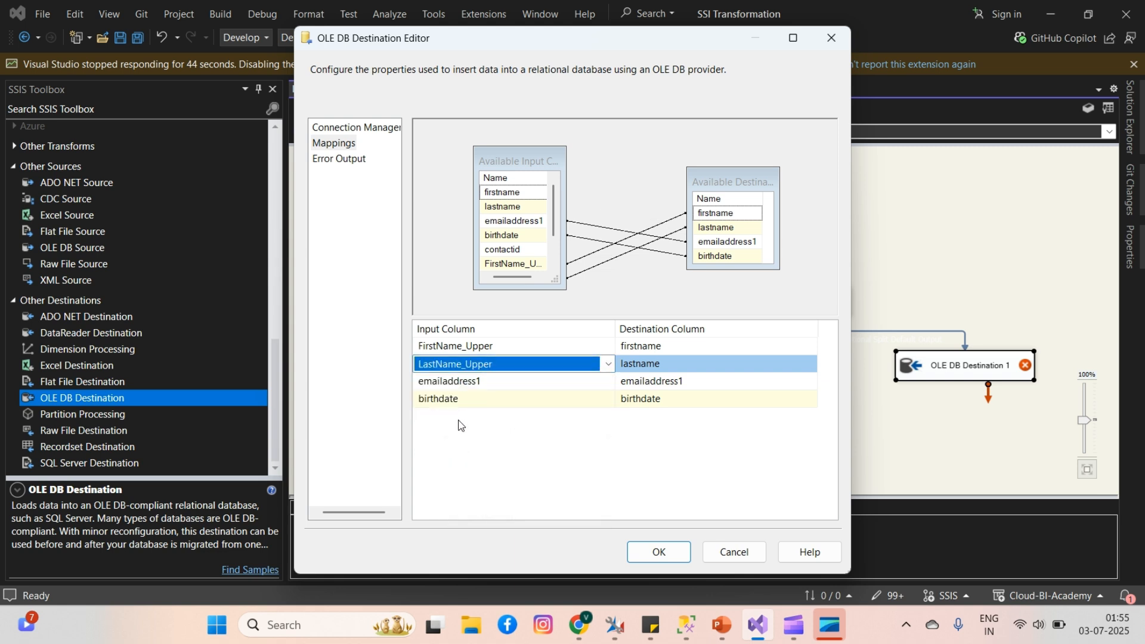
# Set the inputs for the emailaddress1 and birthdate destination columns to <ignore> and accept the destination settings.
pyautogui.click(541, 383)
pyautogui.click(599, 384)
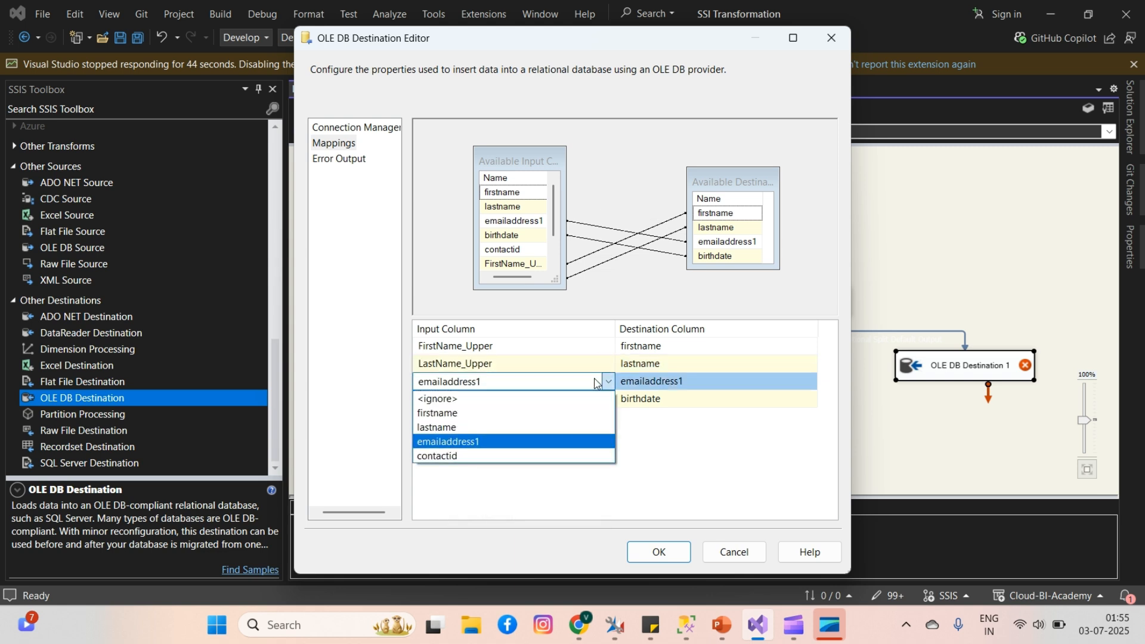
pyautogui.click(516, 400)
pyautogui.click(514, 403)
pyautogui.click(478, 403)
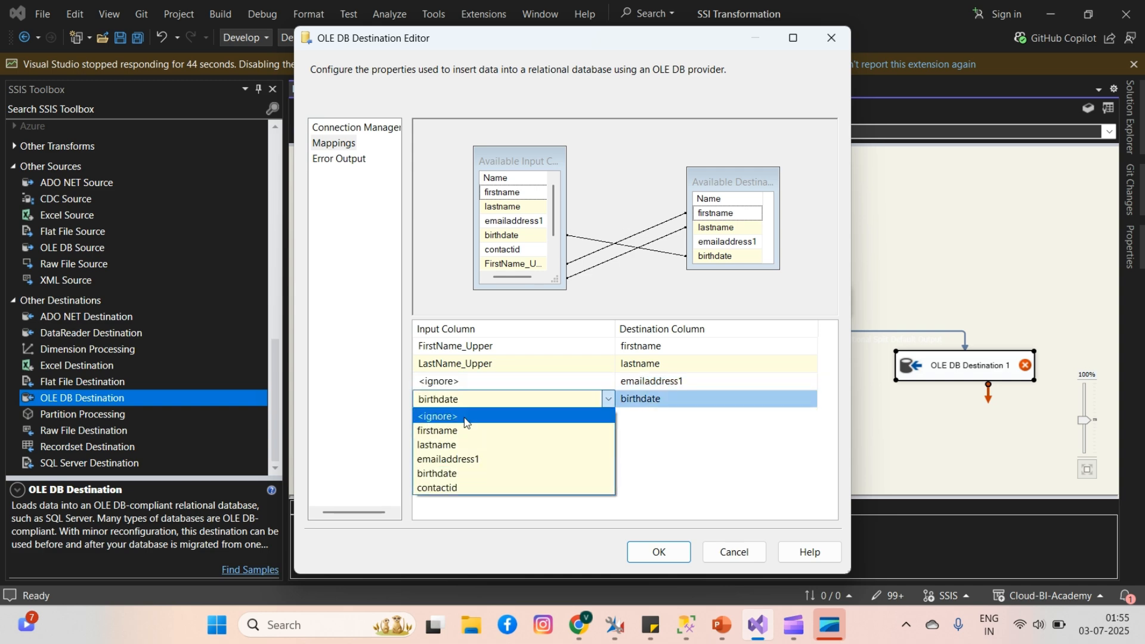
pyautogui.click(468, 418)
pyautogui.click(653, 550)
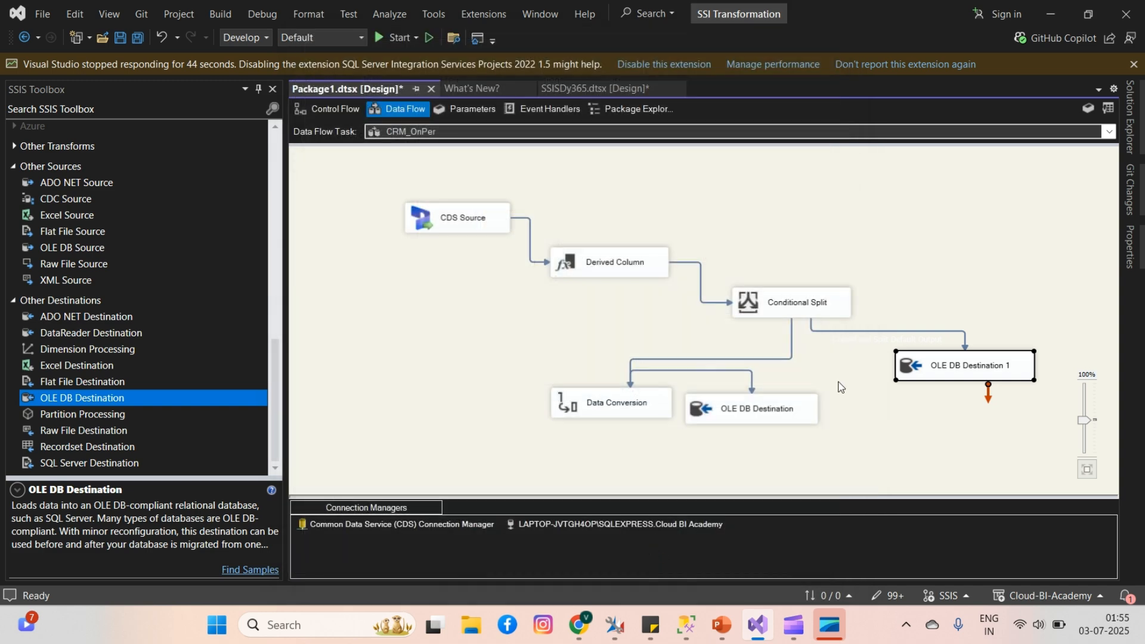
# Run the package in debug mode.
pyautogui.click(915, 288)
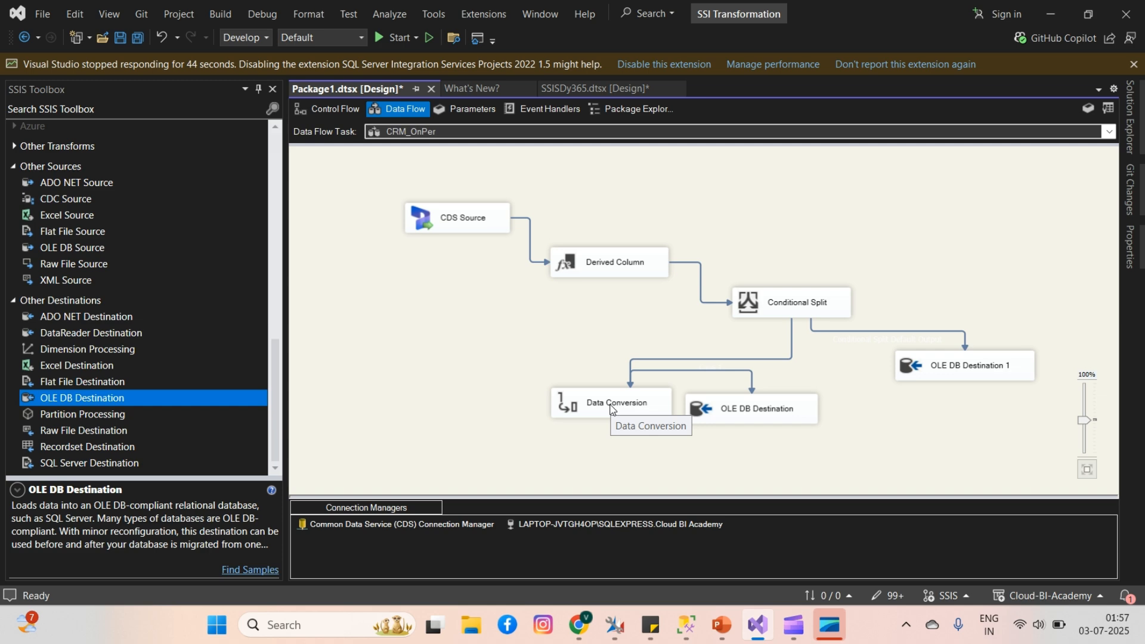
pyautogui.press('F5')
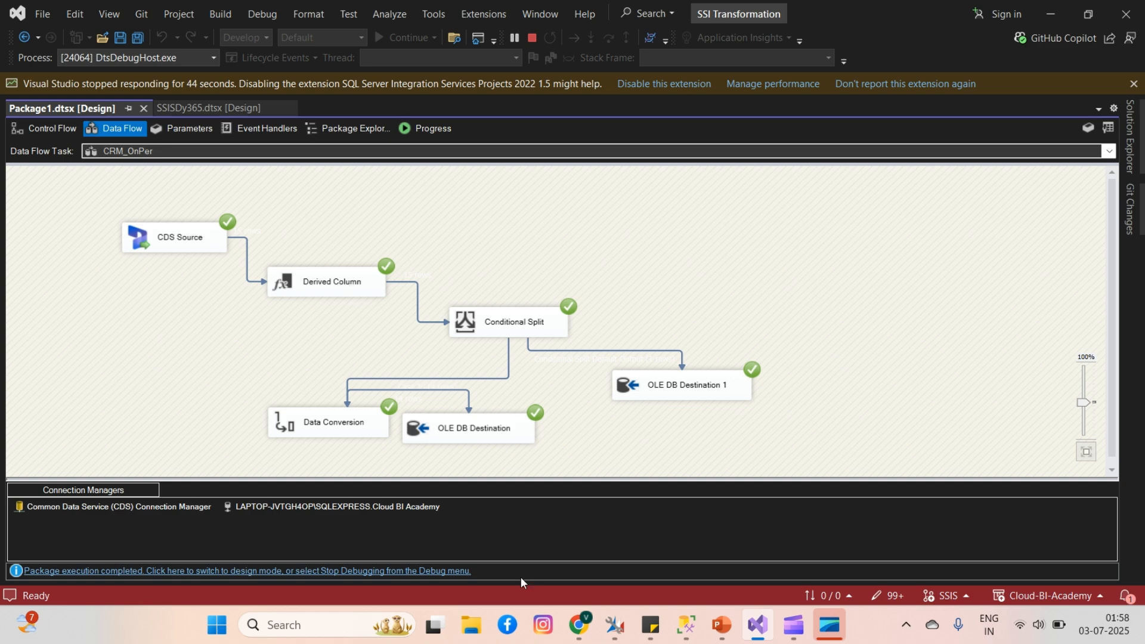
# Switch to SQL Server Management Studio and reduce the Contact_Updated query's column list to *.
pyautogui.moveTo(689, 623)
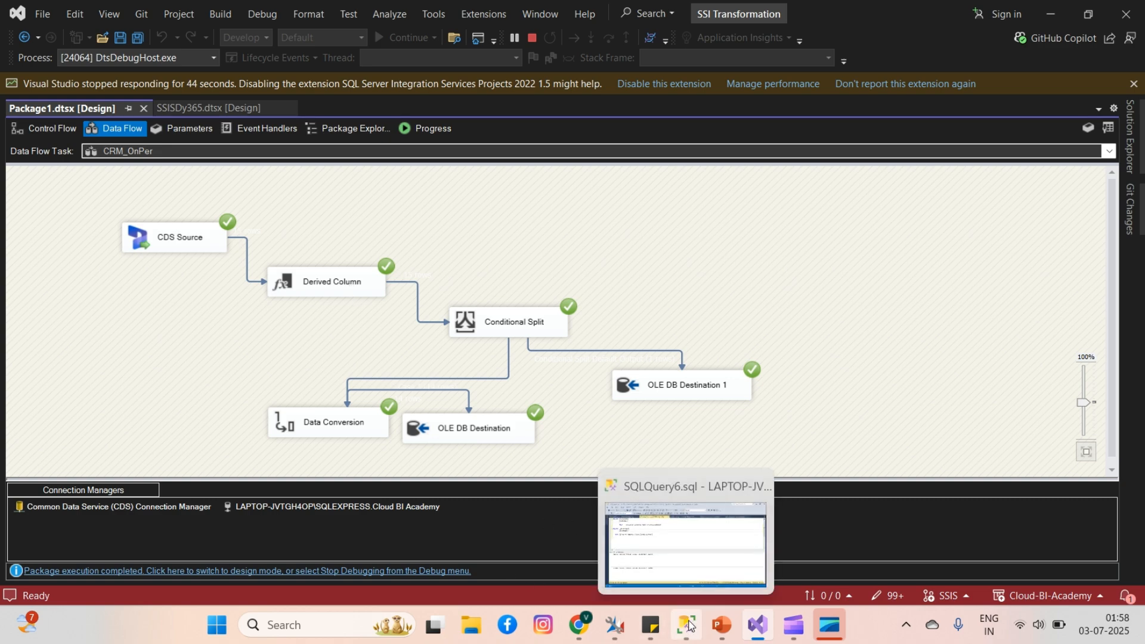
pyautogui.click(689, 624)
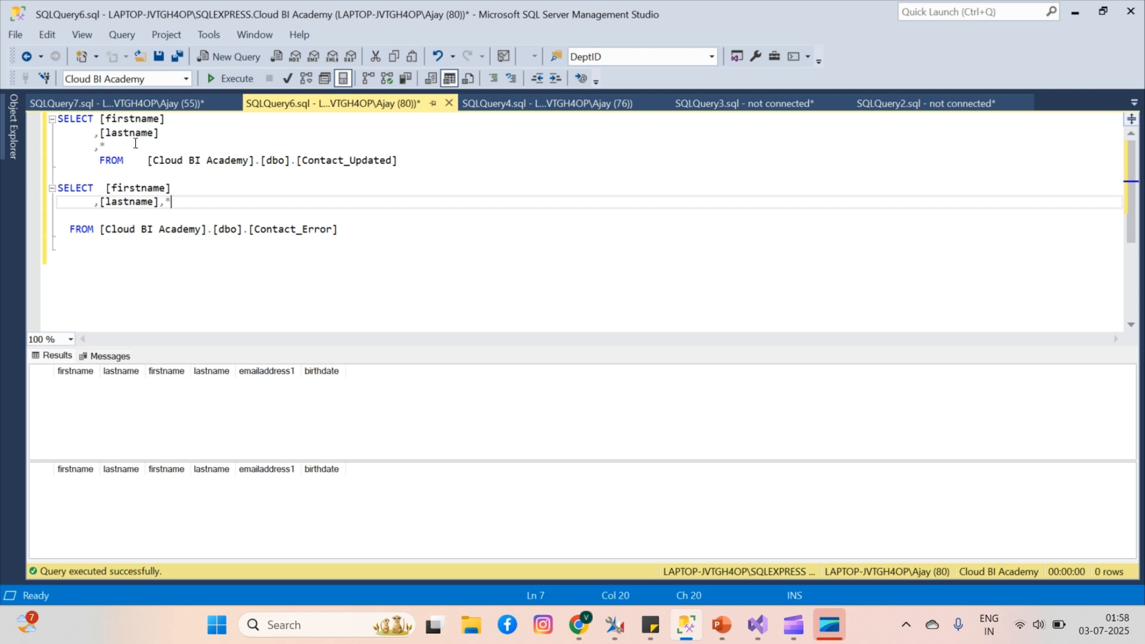
pyautogui.moveTo(160, 133); pyautogui.dragTo(96, 134)
pyautogui.press('BackSpace')
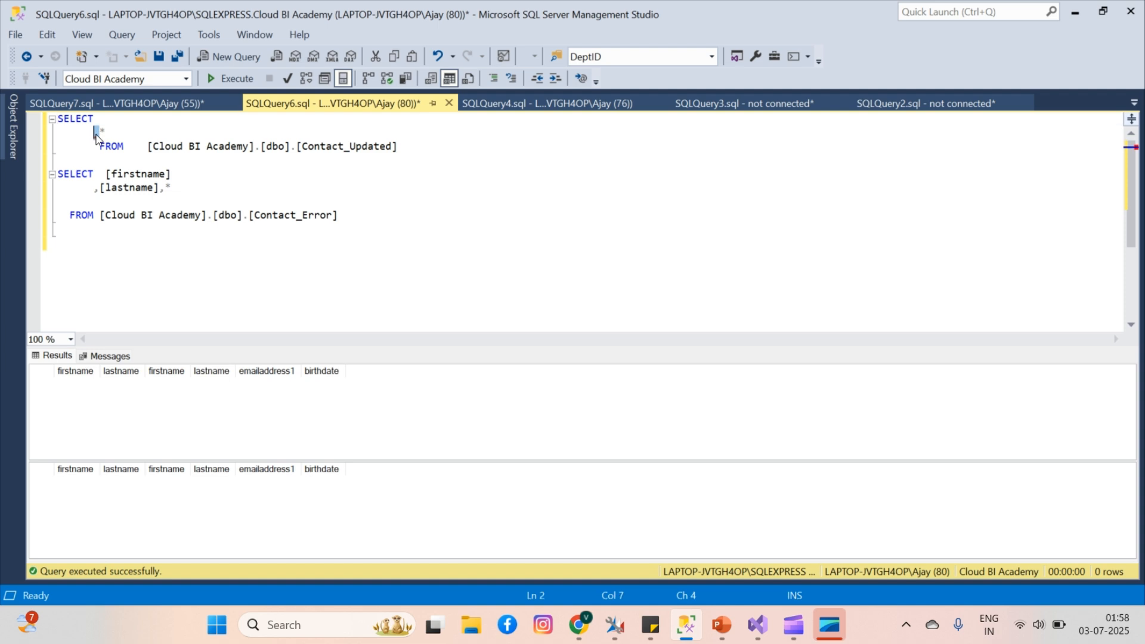
pyautogui.press('BackSpace')
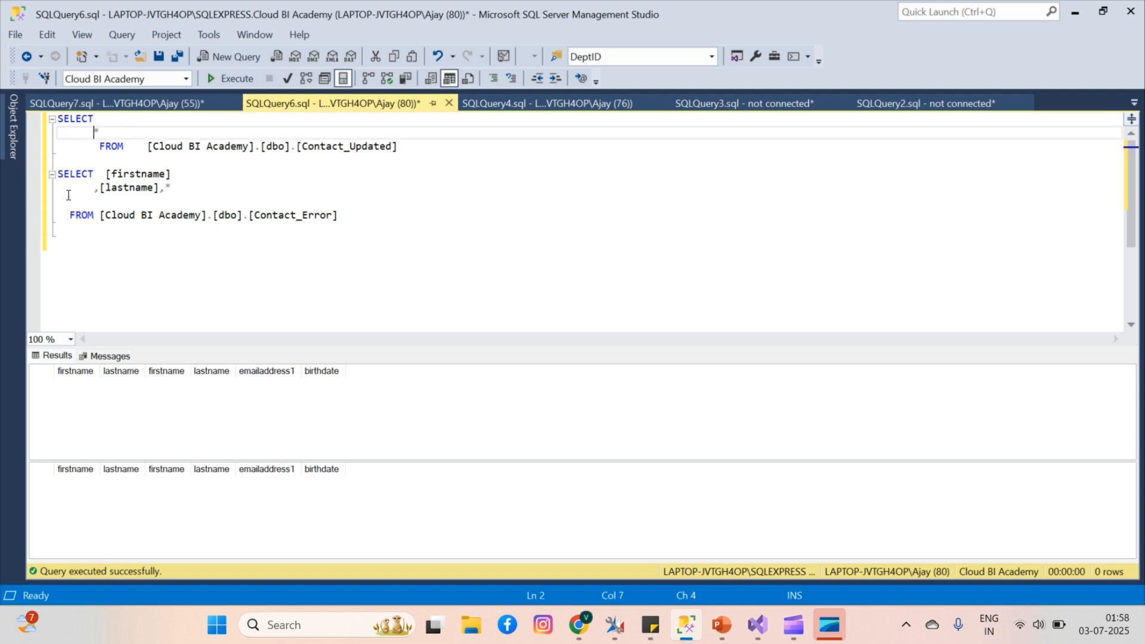
# Remove the comma before [lastname] in the Contact_Error query and execute both queries.
pyautogui.click(100, 187)
pyautogui.press('BackSpace')
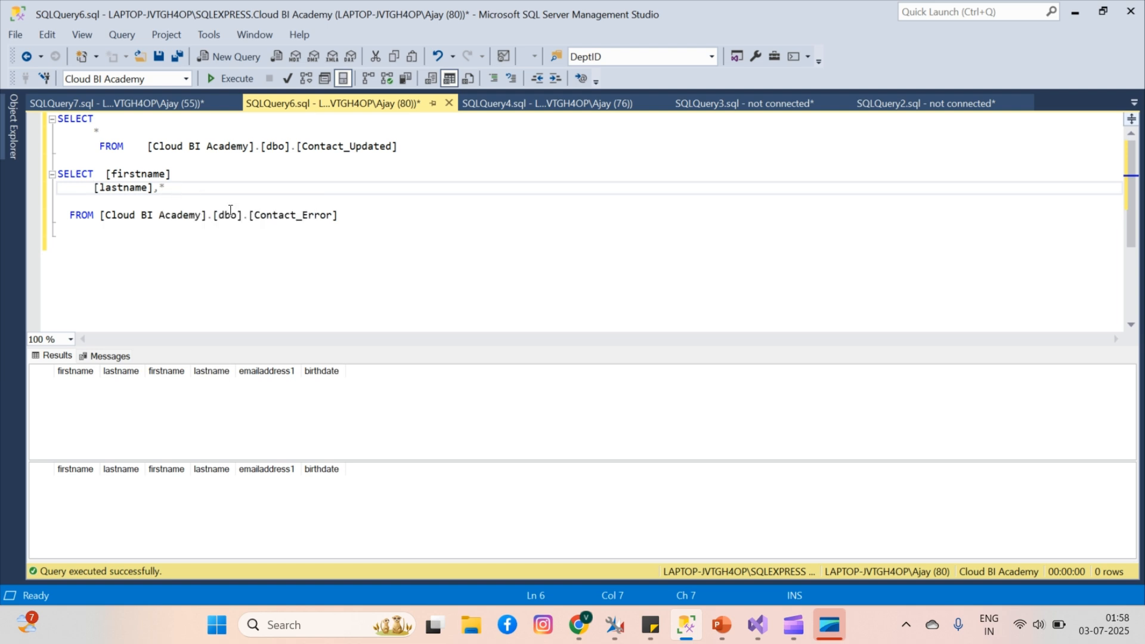
pyautogui.click(230, 80)
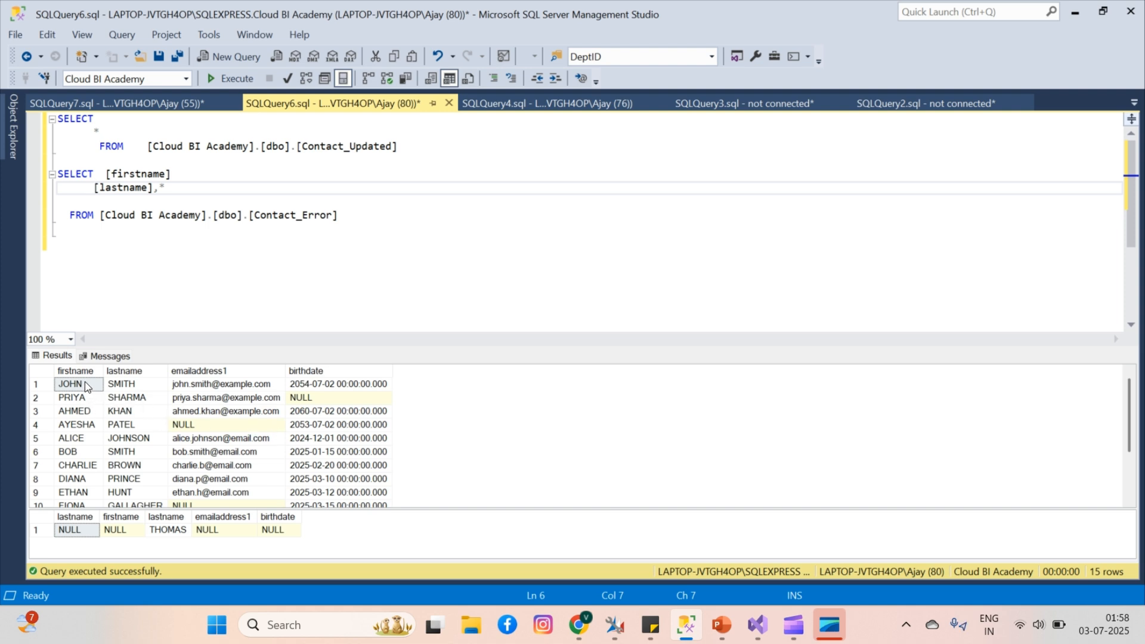
# Examine the firstname and lastname values in the Contact_Updated and Contact_Error query results.
pyautogui.moveTo(86, 385); pyautogui.dragTo(84, 499)
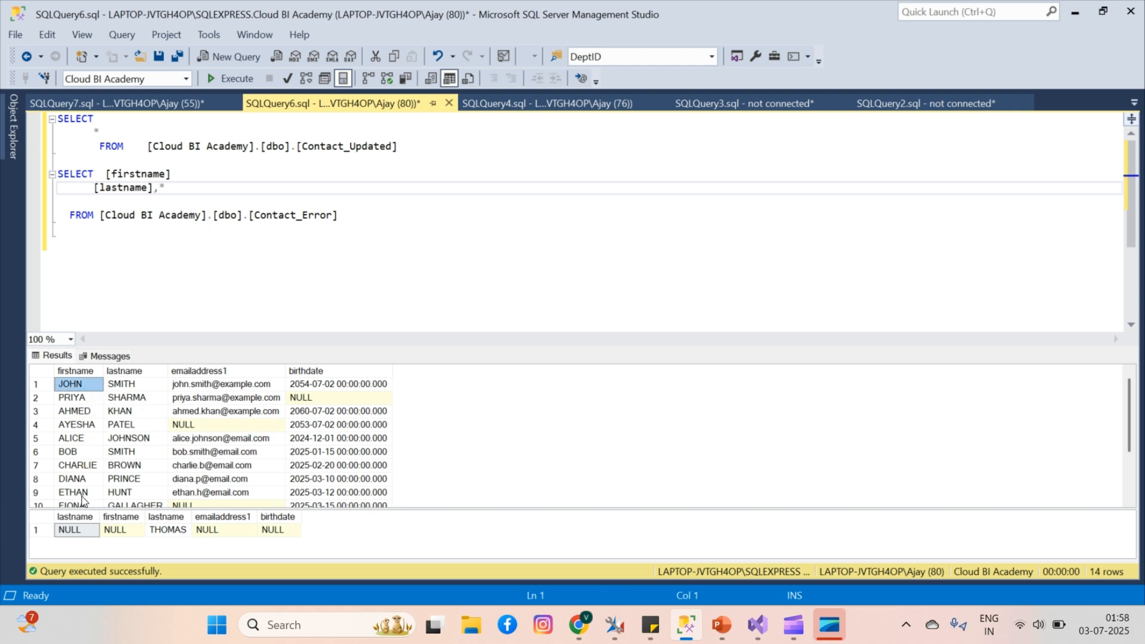
pyautogui.moveTo(142, 398); pyautogui.dragTo(126, 532)
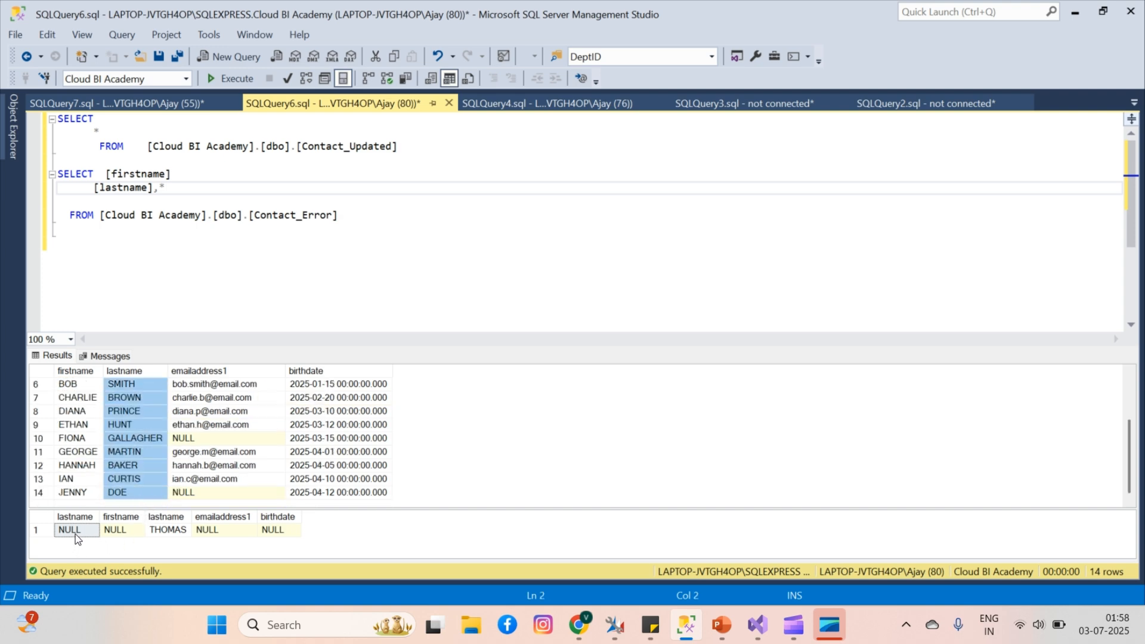
pyautogui.click(114, 531)
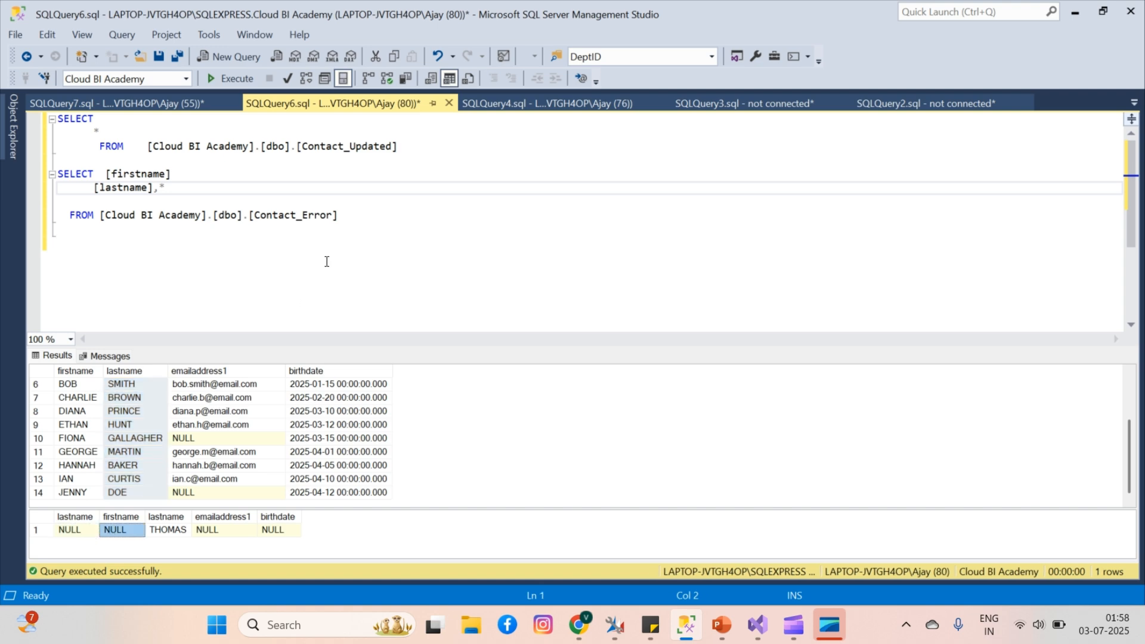
pyautogui.click(343, 218)
pyautogui.doubleClick(365, 150)
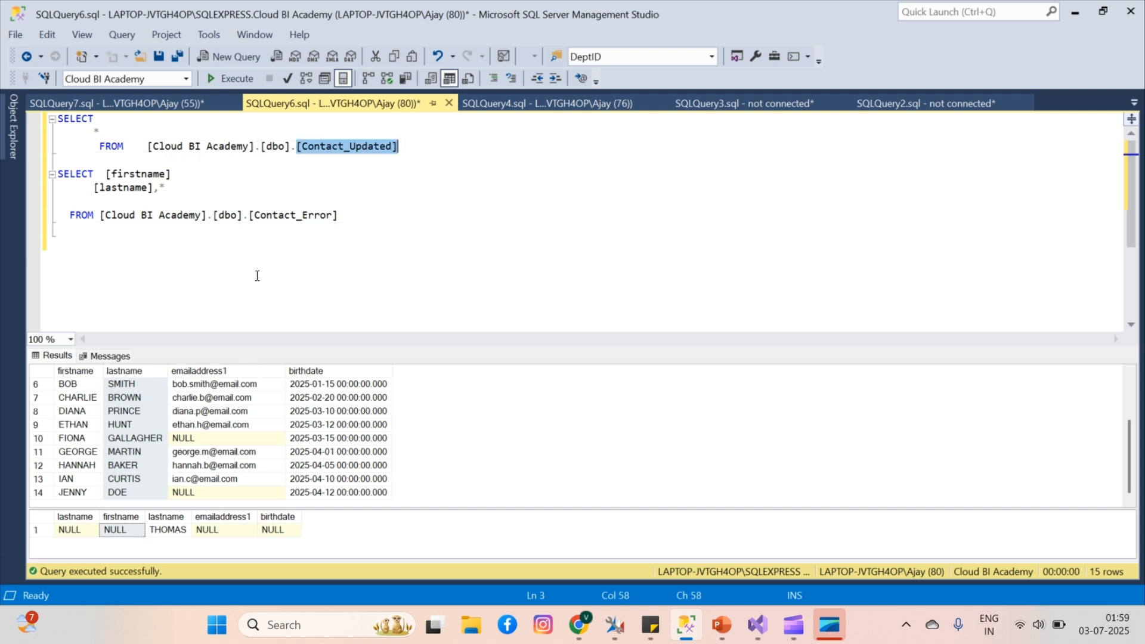
pyautogui.click(310, 216)
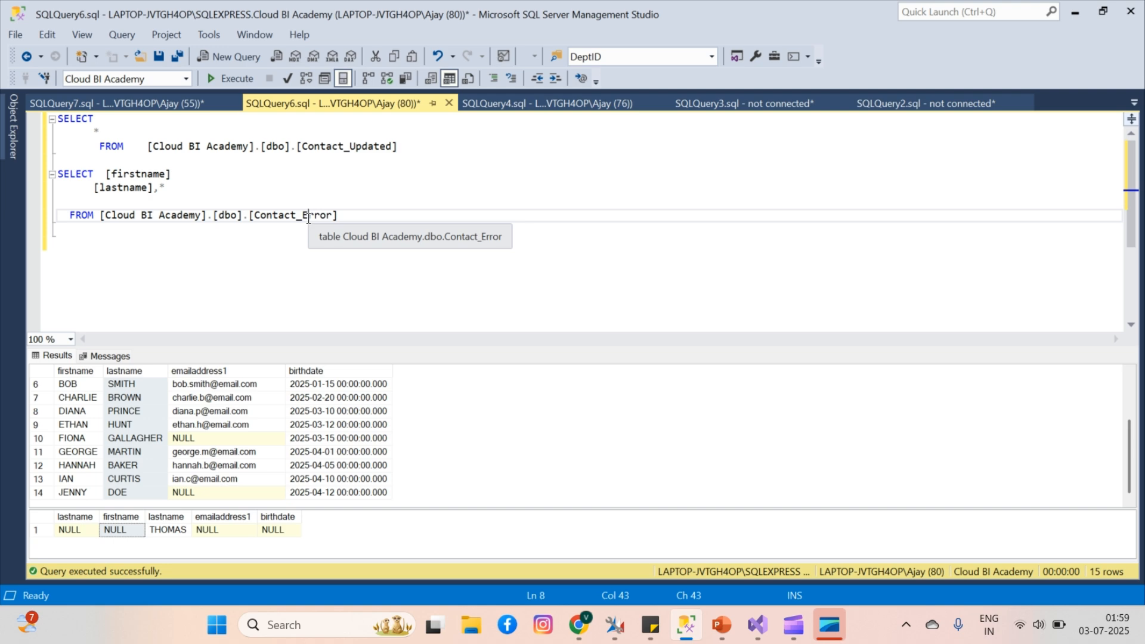
# Switch to XrmToolBox and rerun the contact query in SQL 4 CDS to check the source data.
pyautogui.click(615, 626)
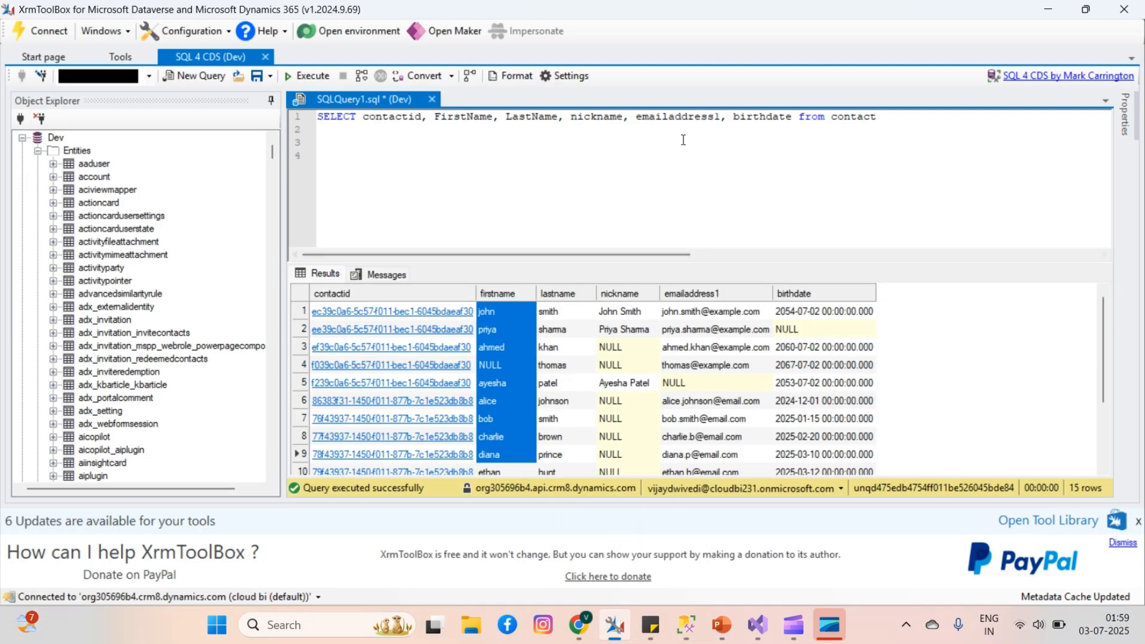
pyautogui.click(286, 76)
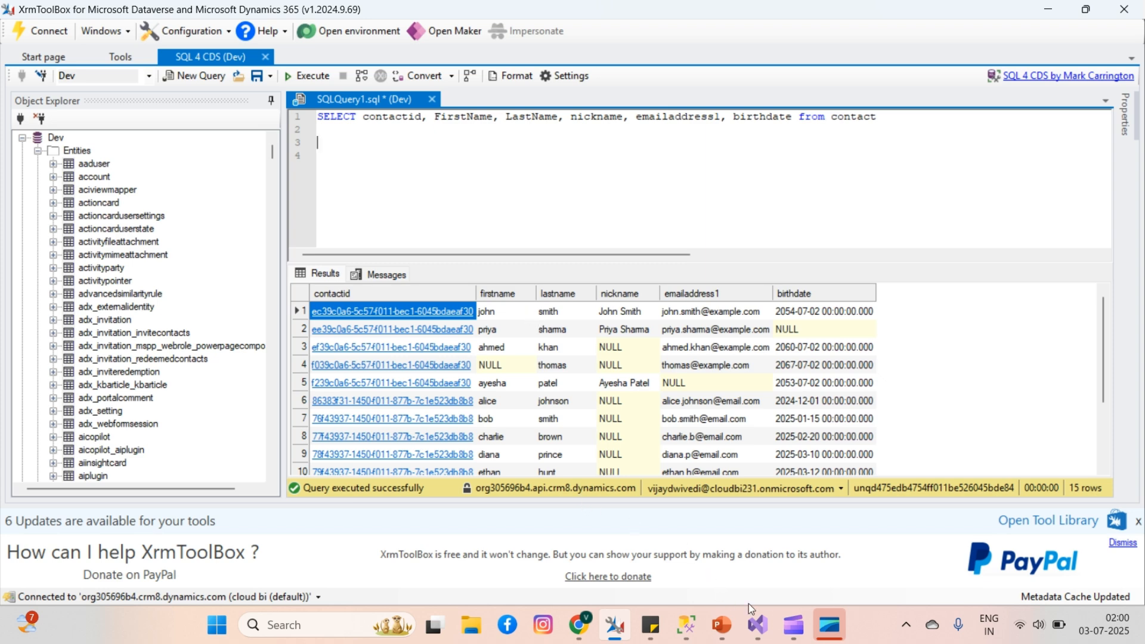
# Switch back to Visual Studio and stop debugging the package.
pyautogui.click(759, 629)
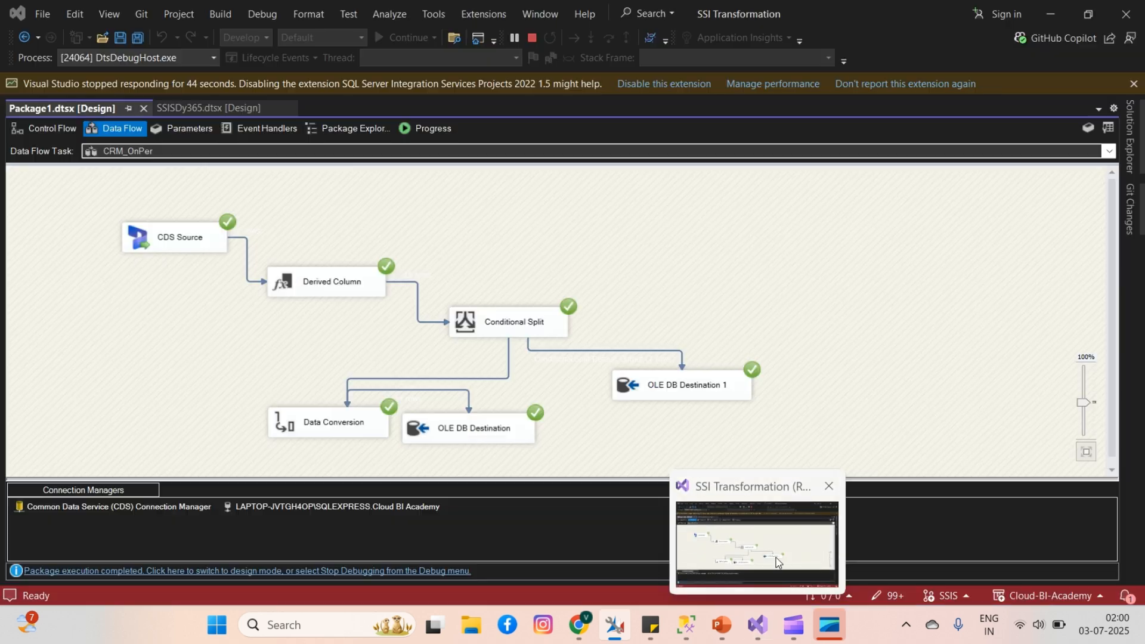
pyautogui.click(530, 39)
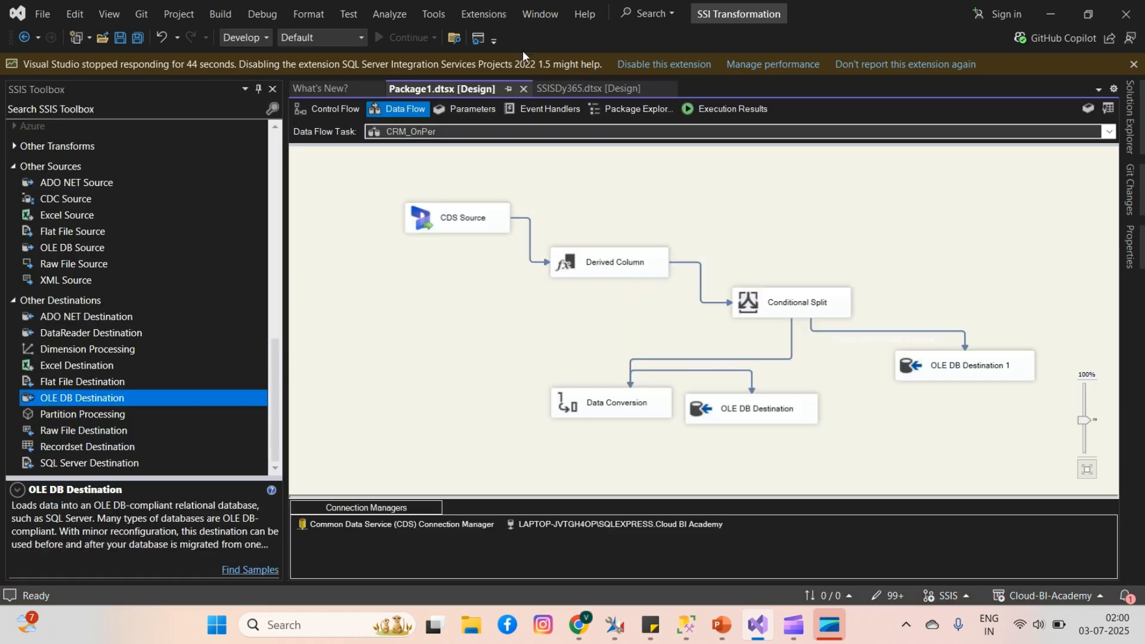
# Add a second Data Flow Task beside CRM_OnPer in the package's control flow.
pyautogui.click(316, 112)
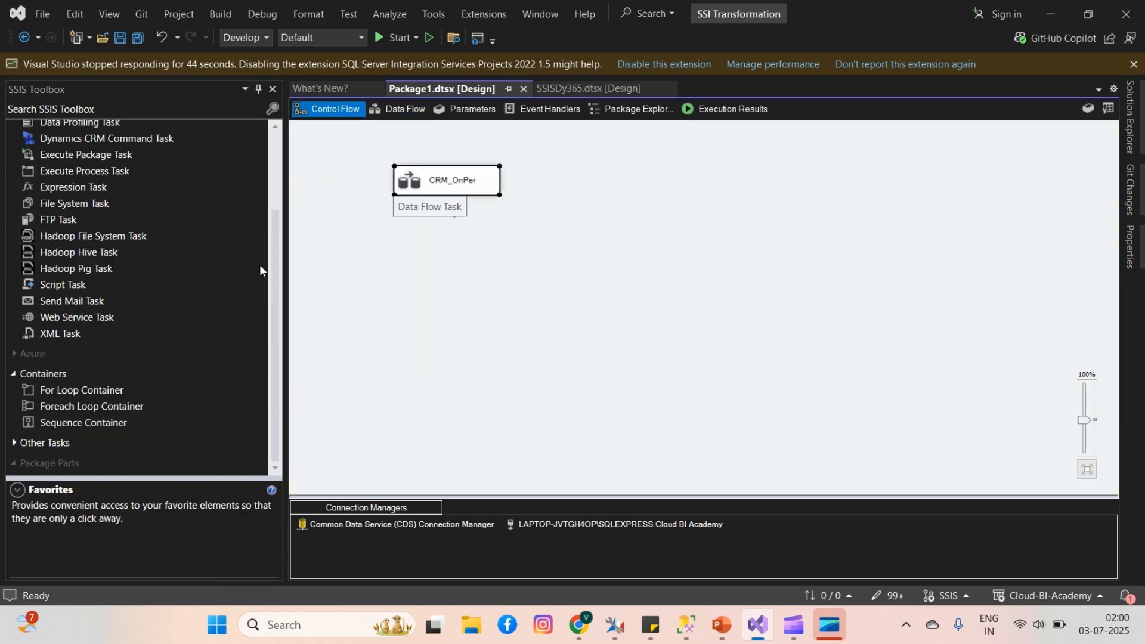
pyautogui.moveTo(276, 254); pyautogui.dragTo(301, 172)
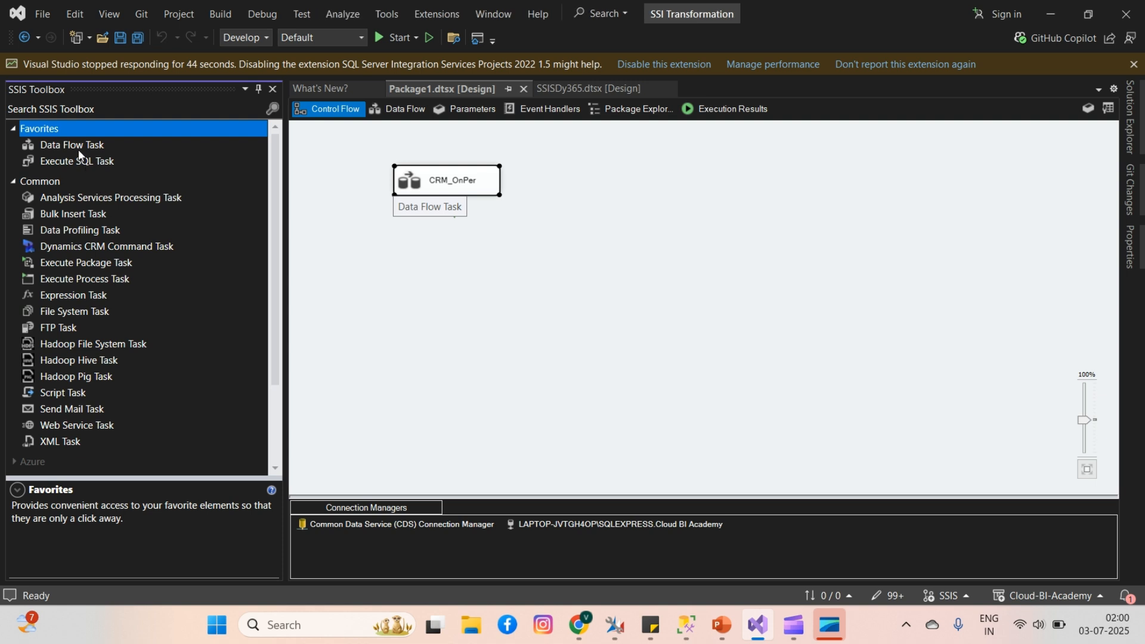
pyautogui.moveTo(79, 145); pyautogui.dragTo(614, 184)
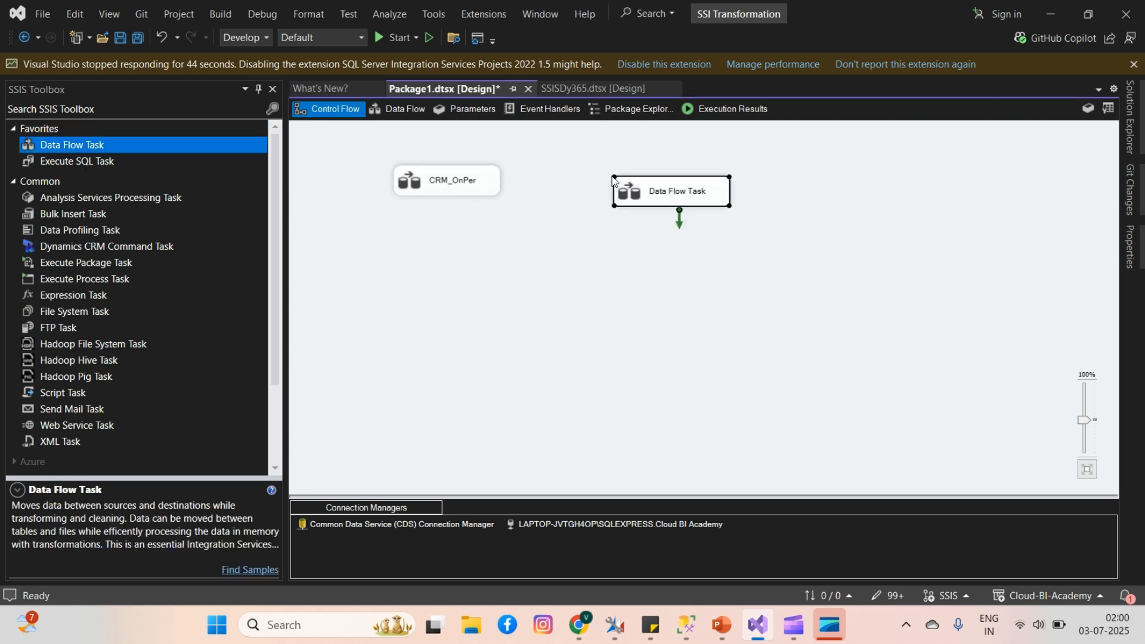
# Open the new Data Flow Task and add an OLE DB Source to its data flow.
pyautogui.doubleClick(681, 190)
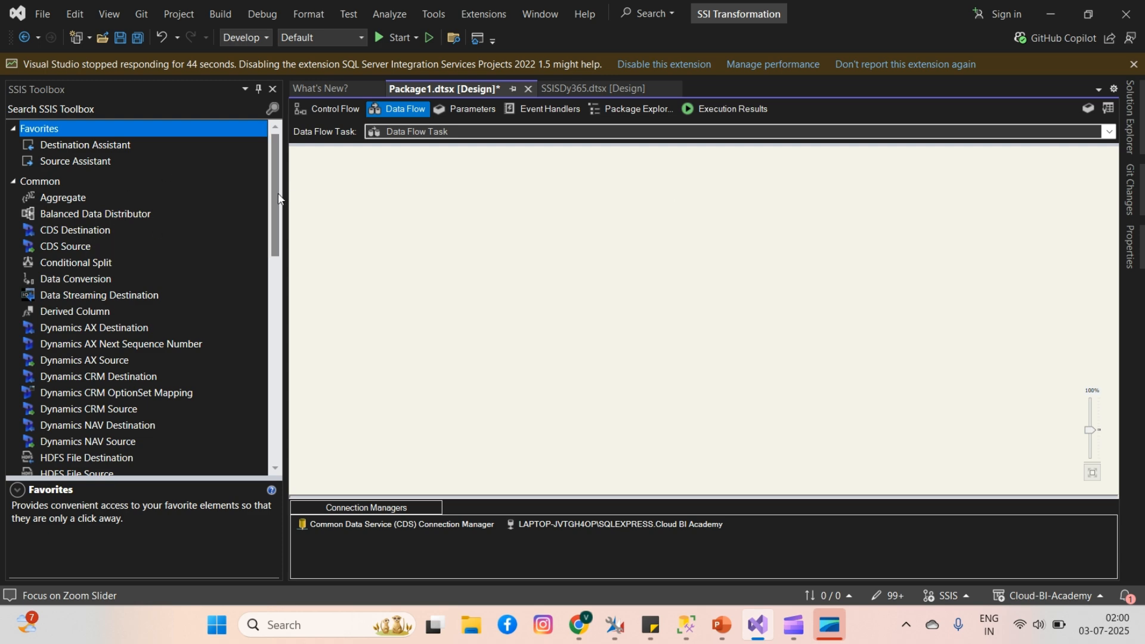
pyautogui.moveTo(278, 199); pyautogui.dragTo(282, 425)
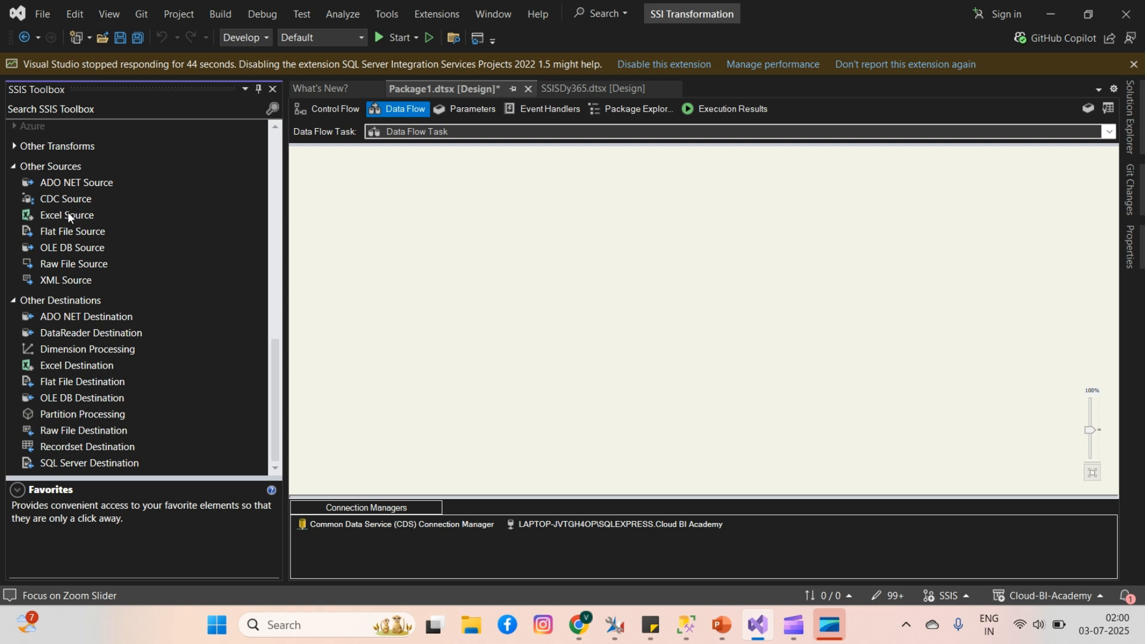
pyautogui.moveTo(64, 245); pyautogui.dragTo(423, 210)
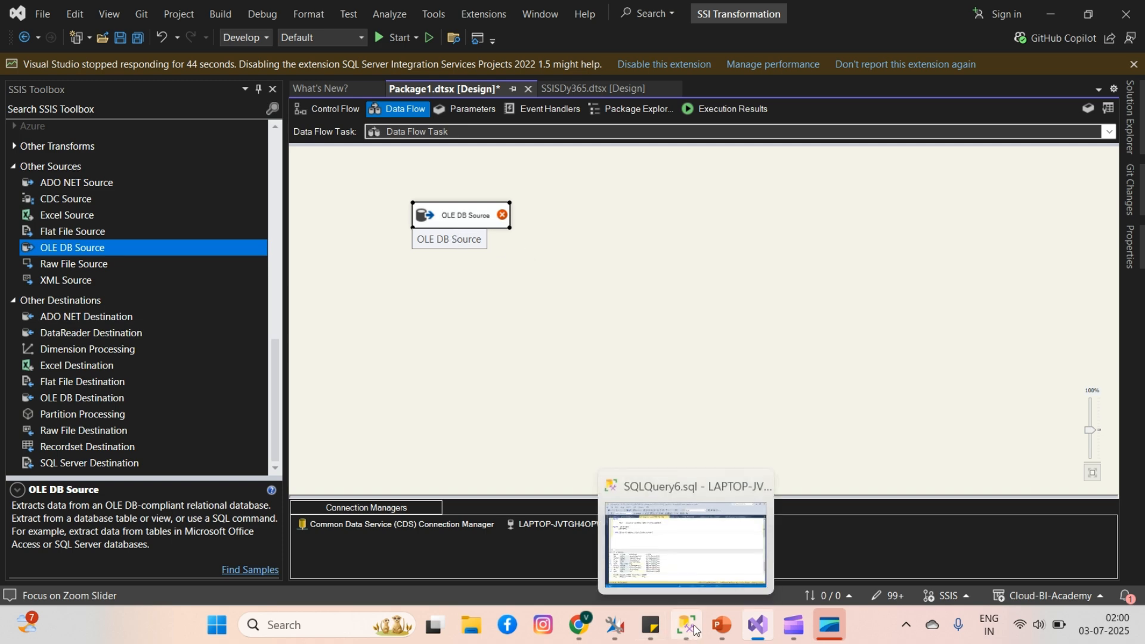
# Switch to SQL Server Management Studio to review the Contact_Updated query results, and return to Visual Studio.
pyautogui.click(701, 526)
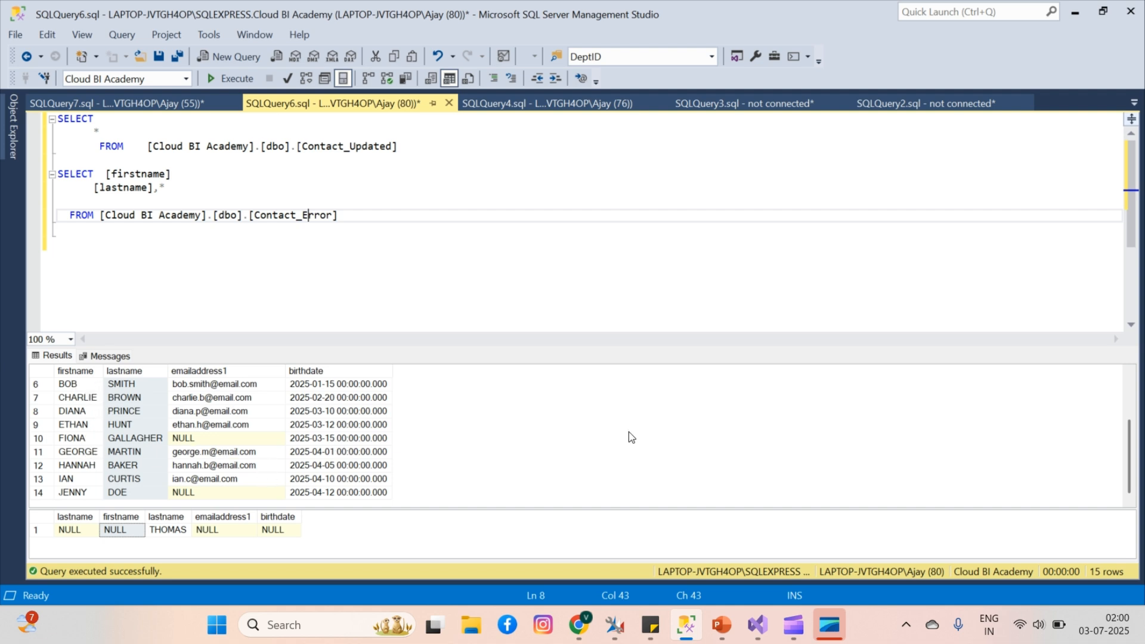
pyautogui.moveTo(774, 624)
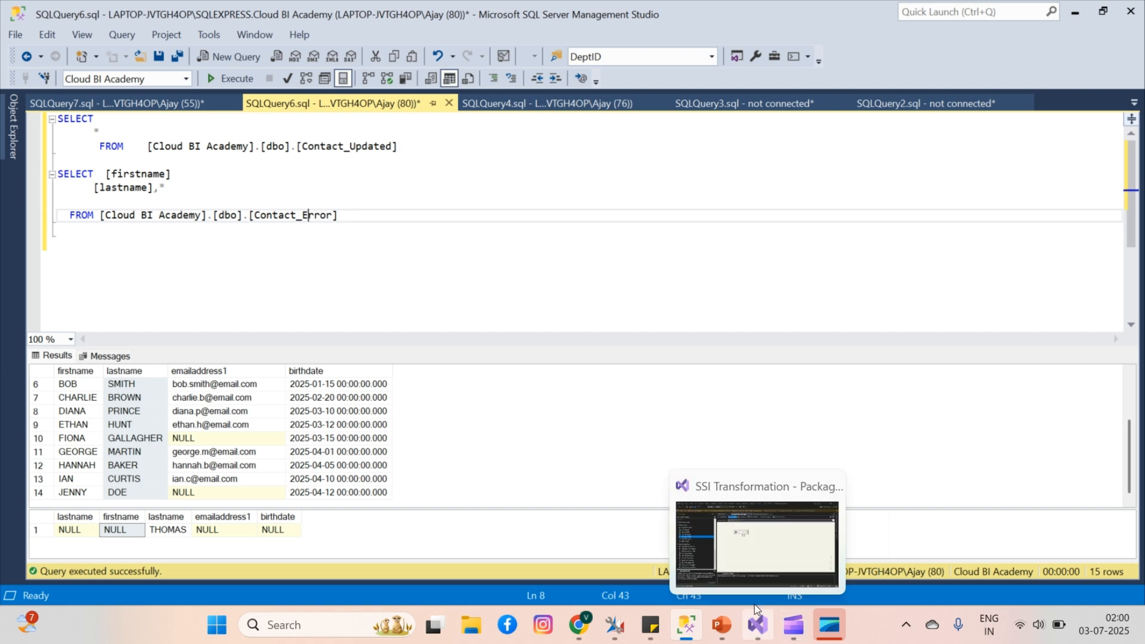
pyautogui.click(739, 554)
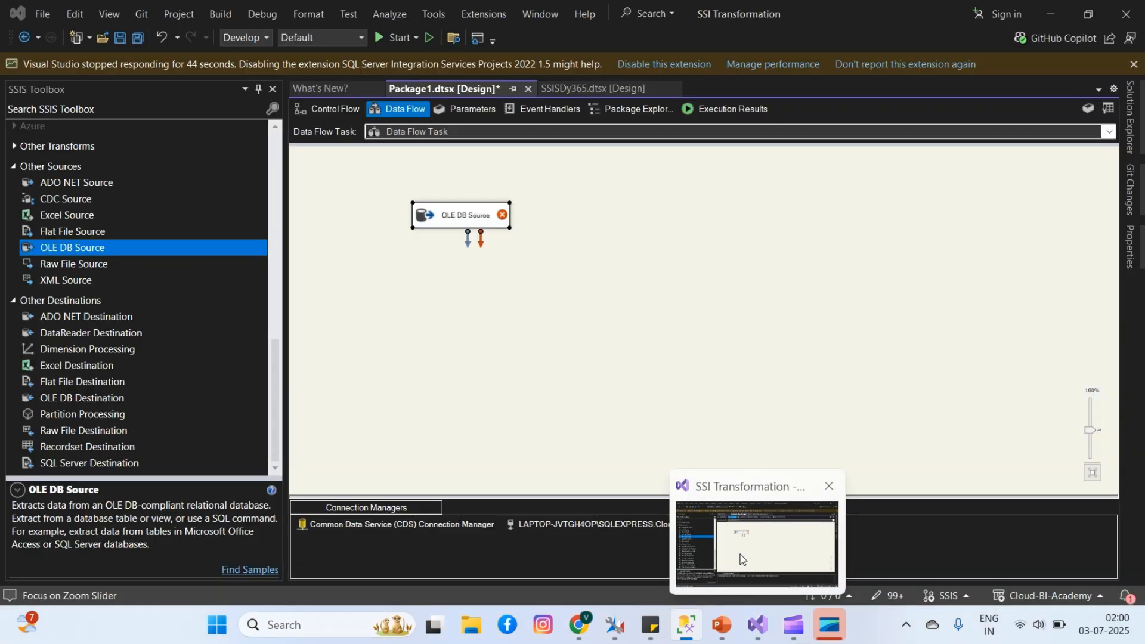
# Configure the OLE DB Source to read from the [dbo].[Contact_Updated] table.
pyautogui.doubleClick(454, 216)
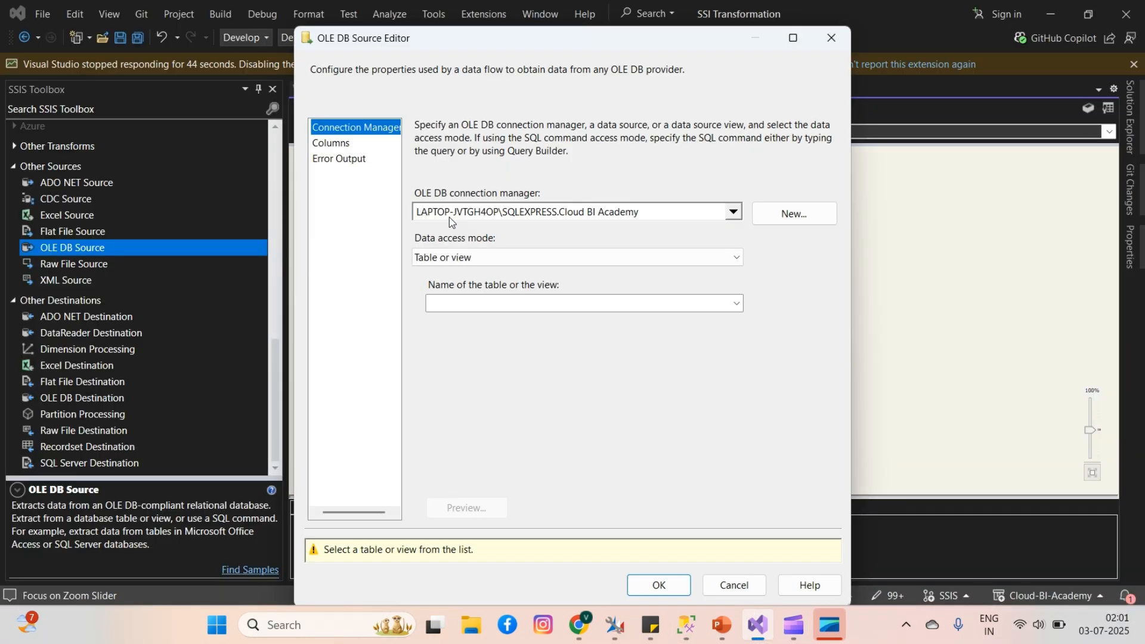
pyautogui.click(738, 305)
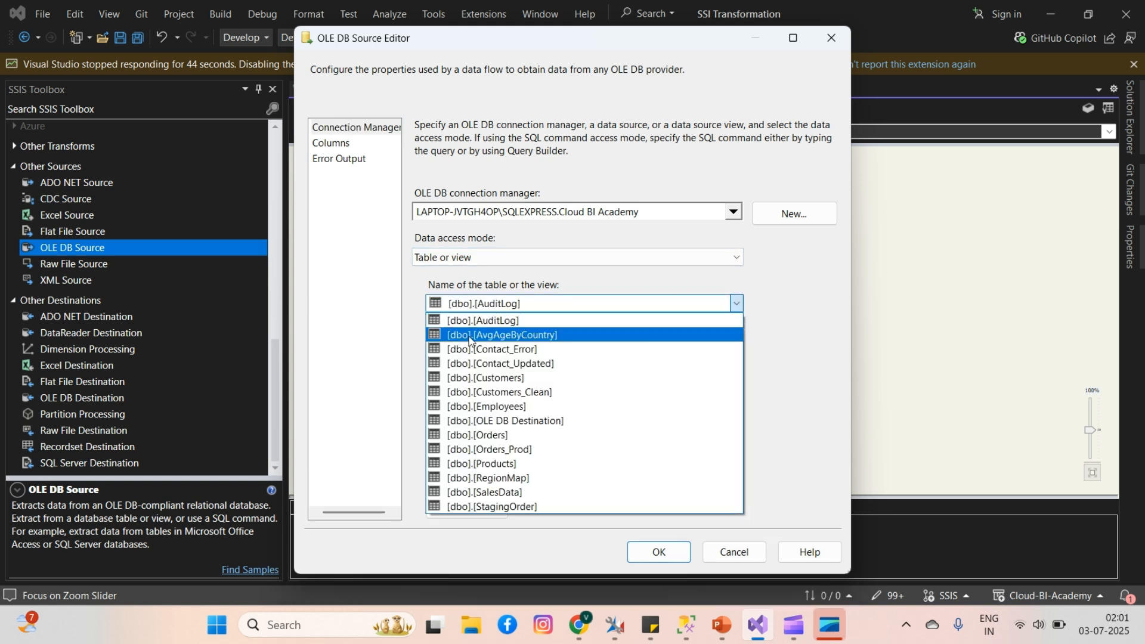
pyautogui.click(554, 364)
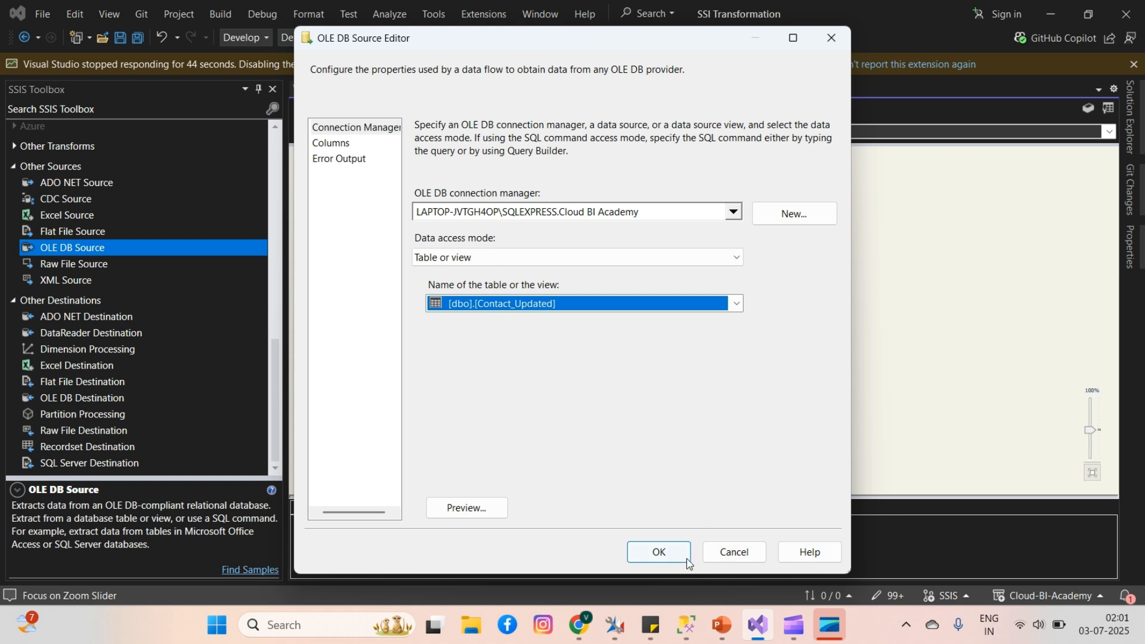
pyautogui.click(671, 548)
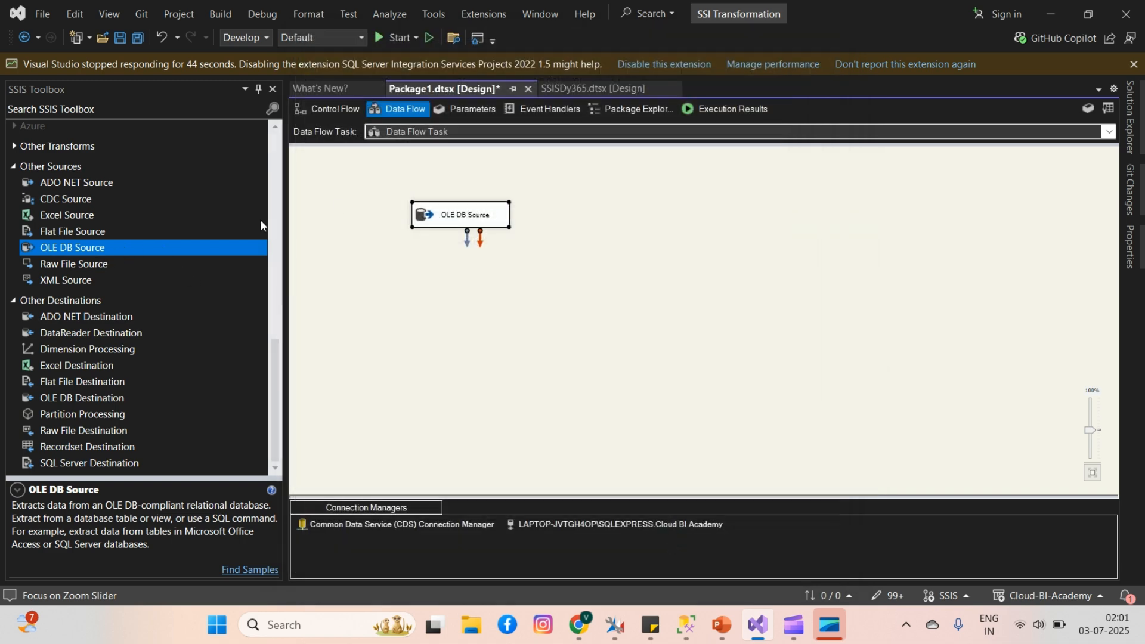
# Add a CDS Destination to the data flow and connect the OLE DB Source output to it.
pyautogui.moveTo(275, 345); pyautogui.dragTo(303, 136)
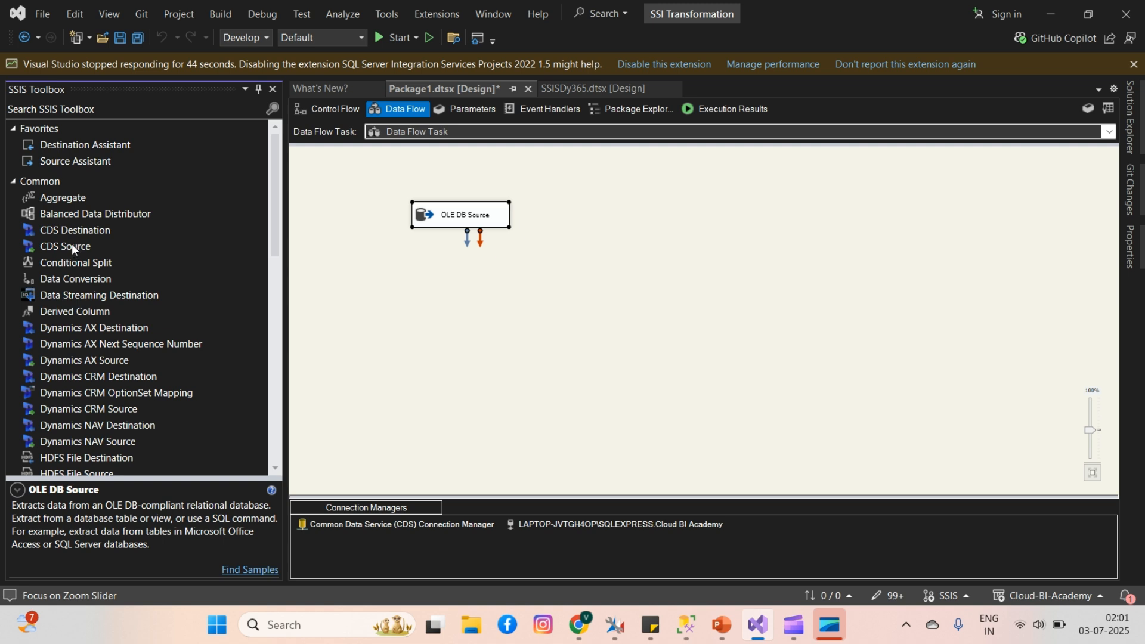
pyautogui.moveTo(73, 230); pyautogui.dragTo(594, 282)
pyautogui.click(467, 221)
pyautogui.moveTo(467, 239); pyautogui.dragTo(663, 286)
# Assign the Common Data Service (CDS) Connection Manager to the CDS Destination.
pyautogui.doubleClick(662, 288)
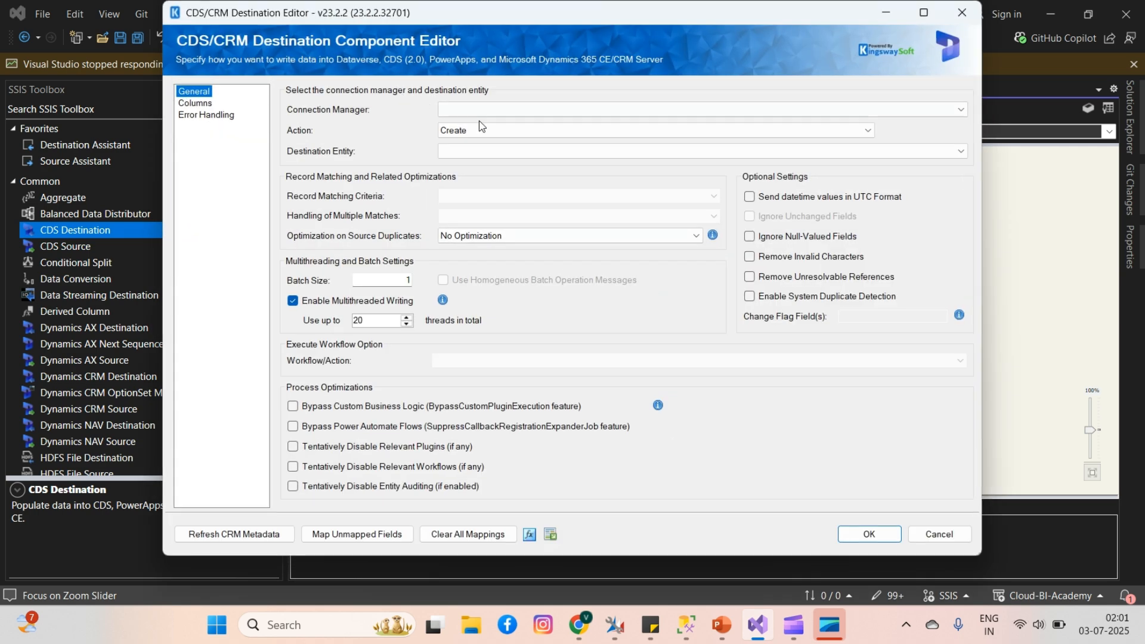
pyautogui.click(505, 111)
pyautogui.click(501, 120)
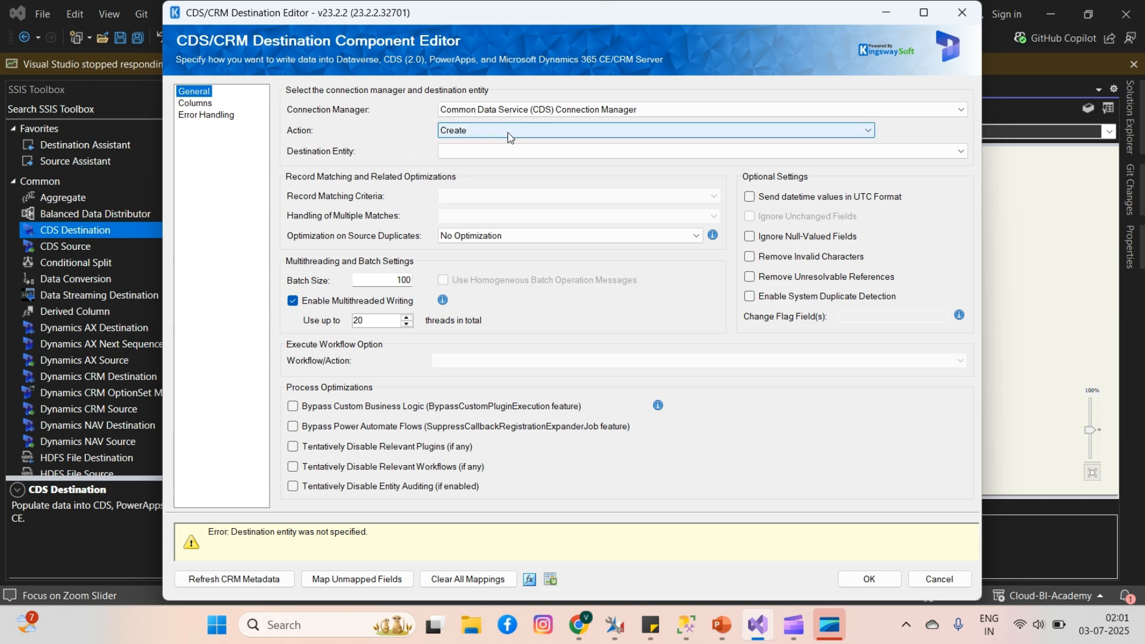
# Compare the contact name fields in XrmToolBox with the Contact_Updated results in SQL Server Management Studio, and return to the destination editor.
pyautogui.click(613, 629)
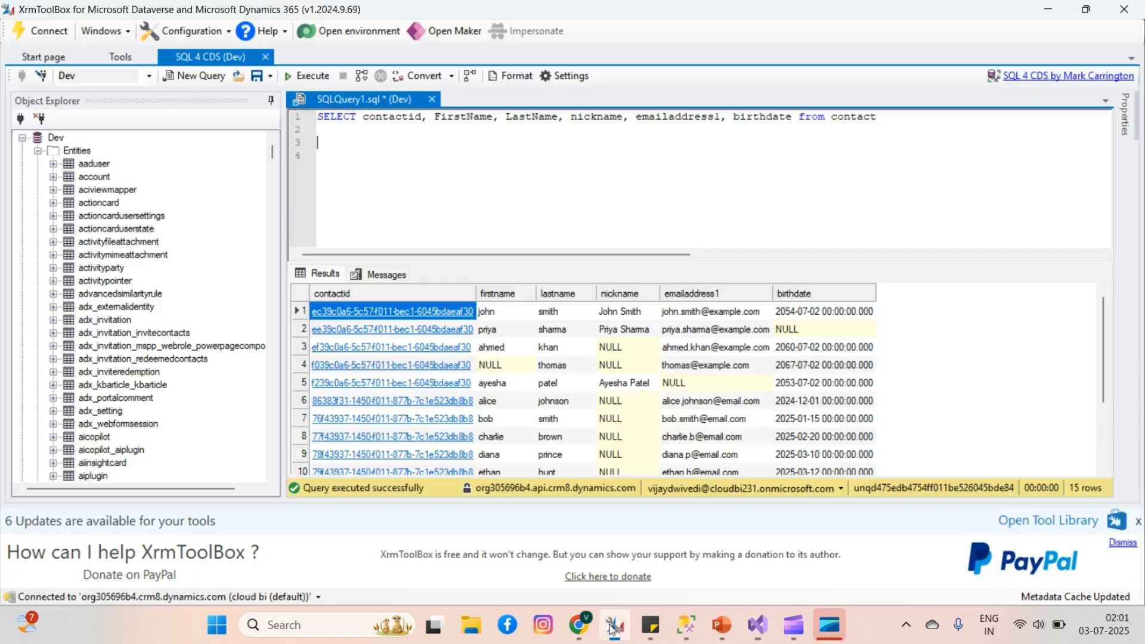
pyautogui.doubleClick(439, 116)
pyautogui.doubleClick(513, 117)
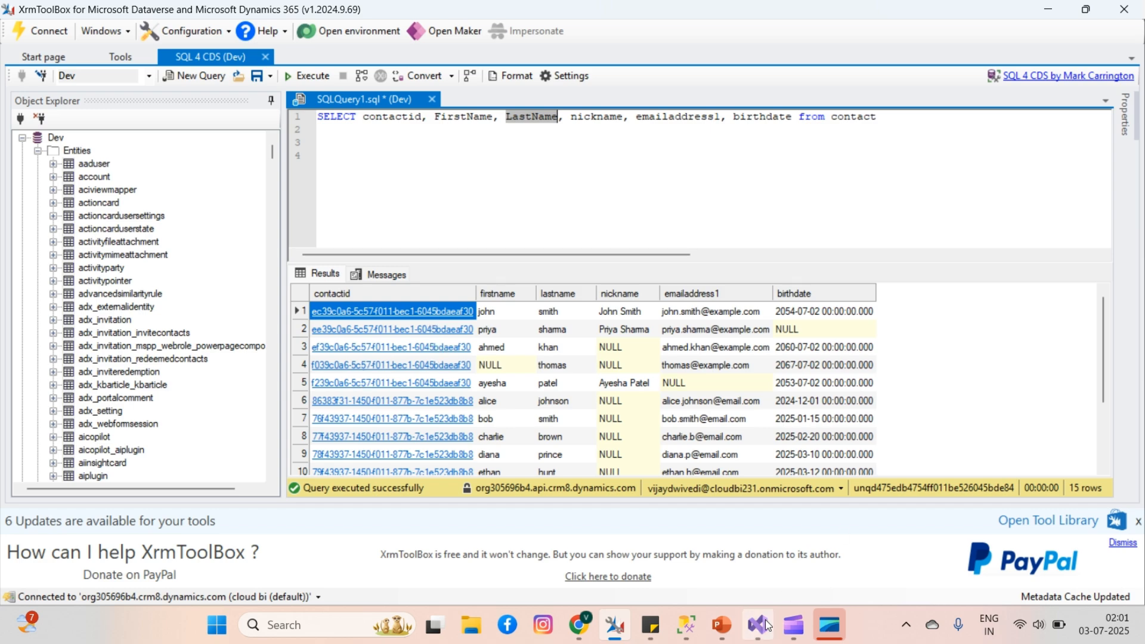
pyautogui.moveTo(771, 632)
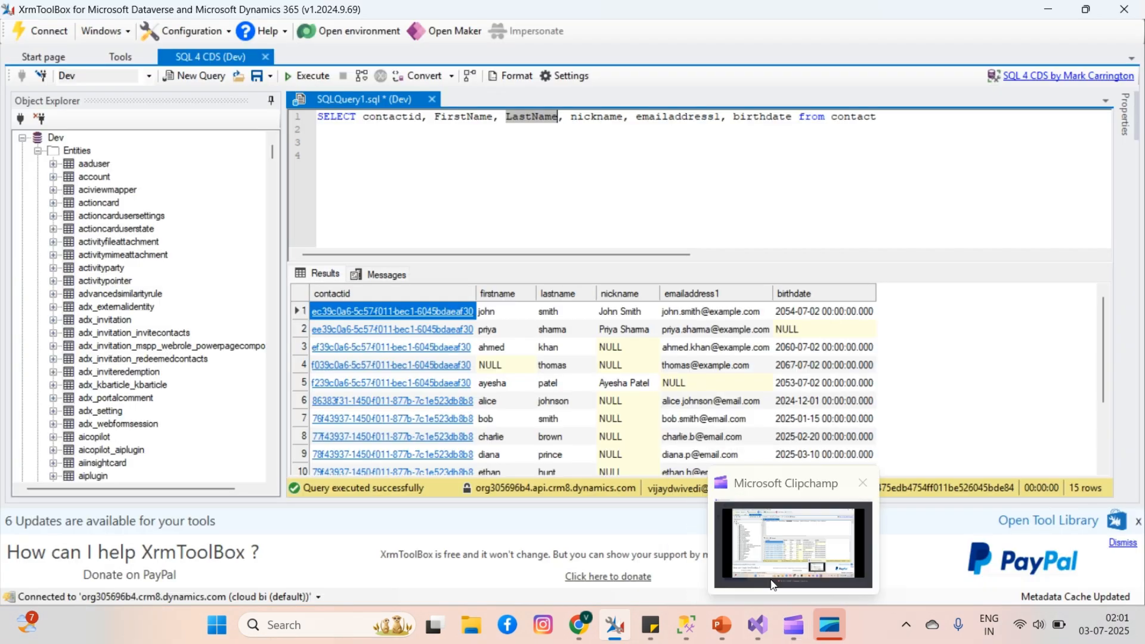
pyautogui.click(794, 625)
pyautogui.click(792, 641)
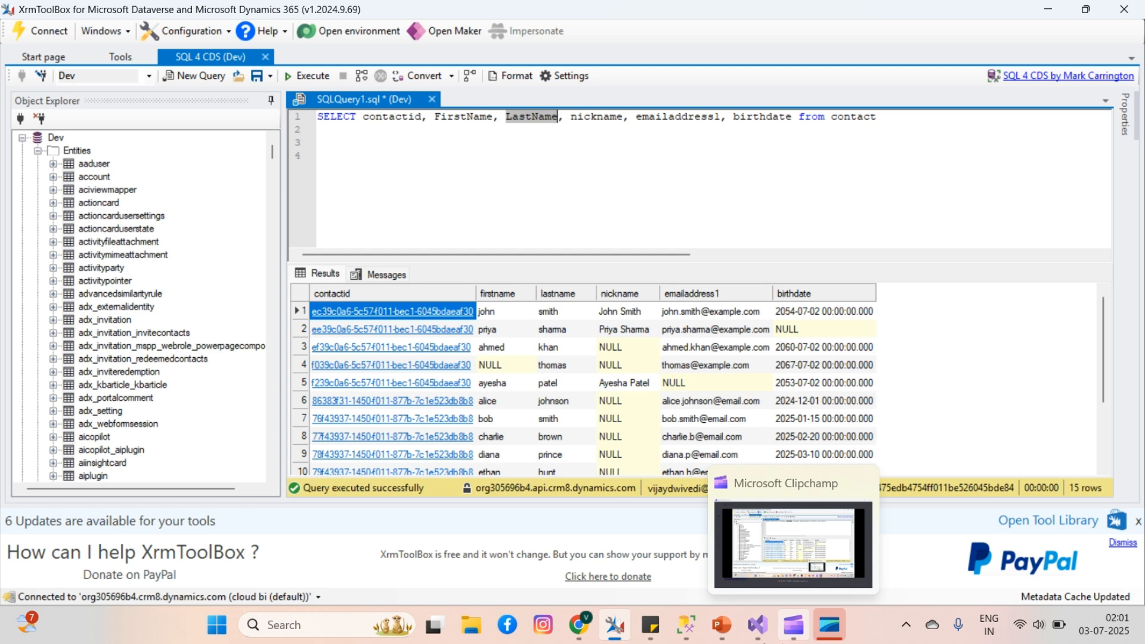
pyautogui.moveTo(695, 634)
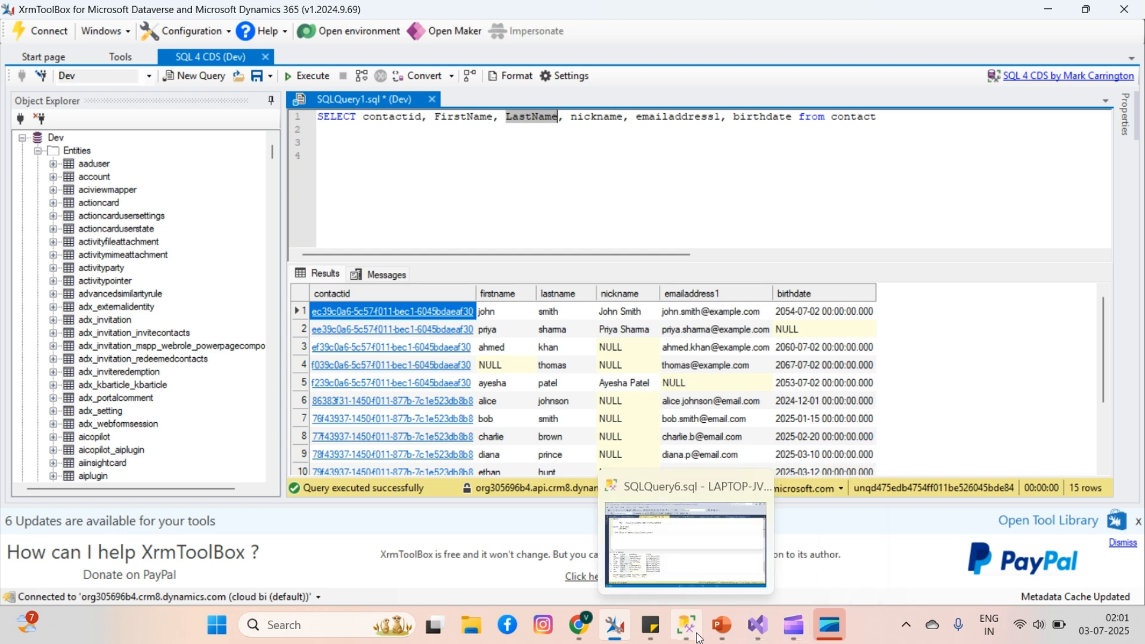
pyautogui.click(677, 532)
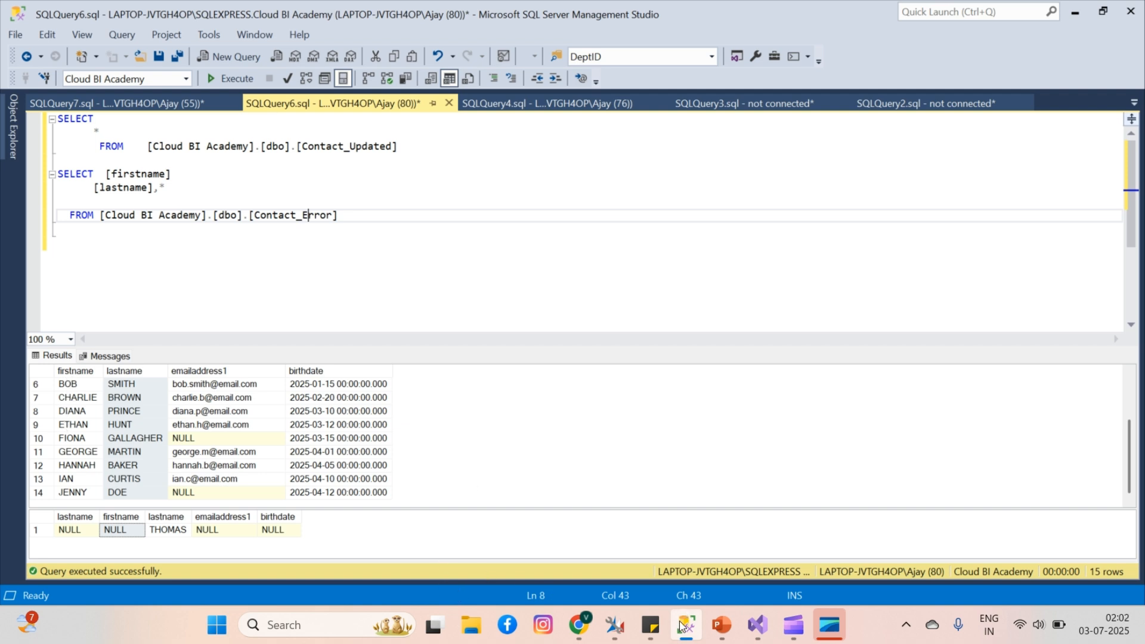
pyautogui.click(764, 558)
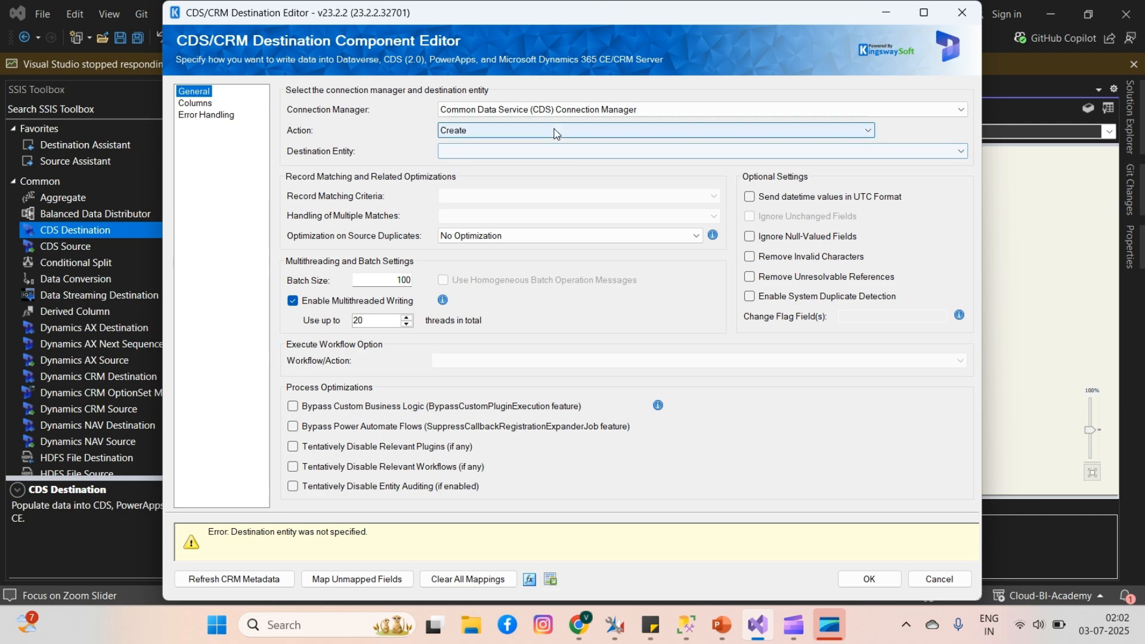
# Set the CDS destination's action to Upsert and its destination entity to contact.
pyautogui.click(554, 131)
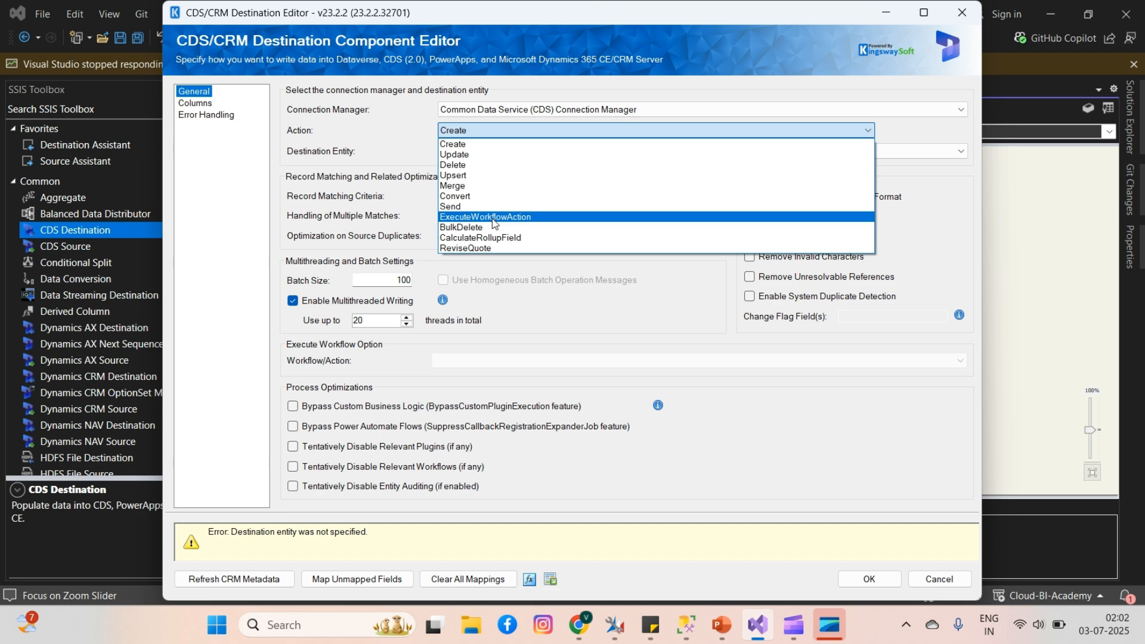
pyautogui.click(491, 177)
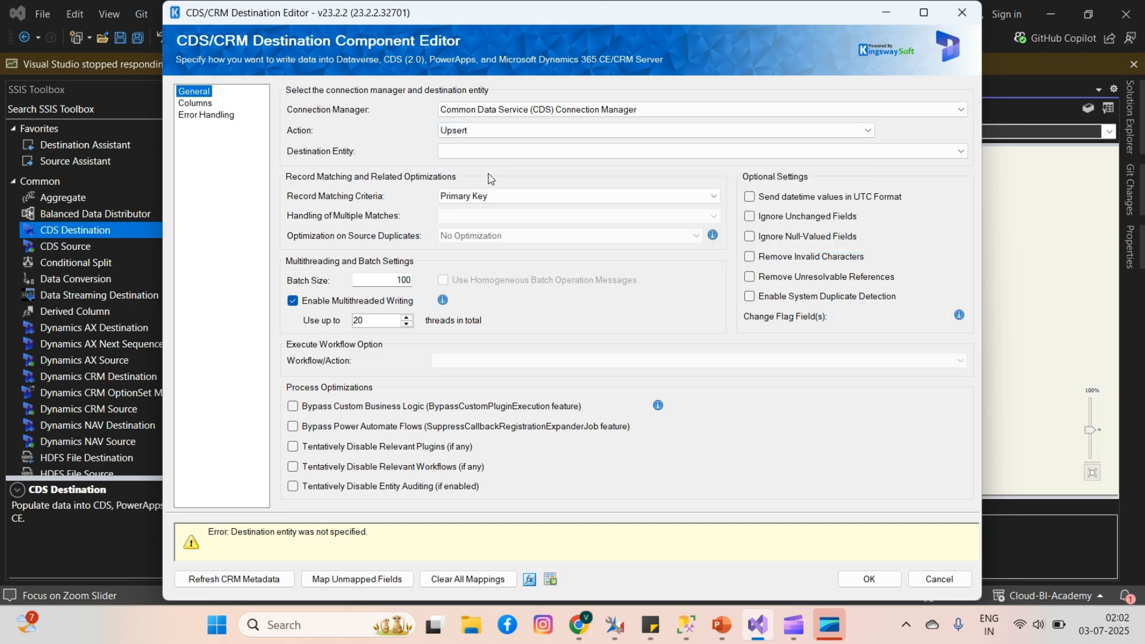
pyautogui.click(483, 152)
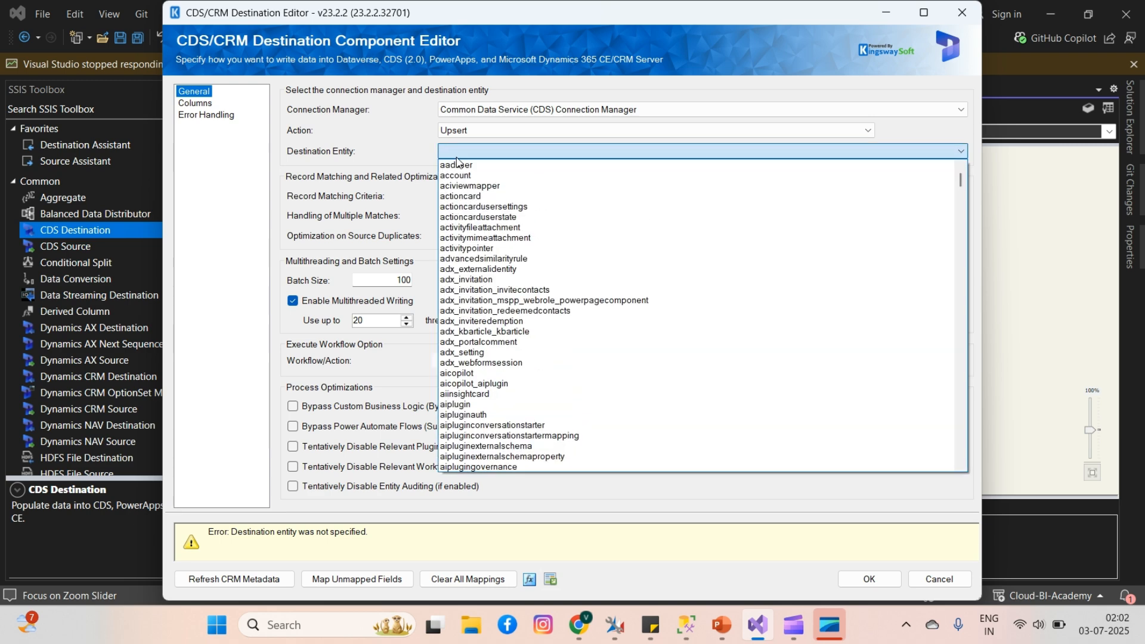
pyautogui.write('connection')
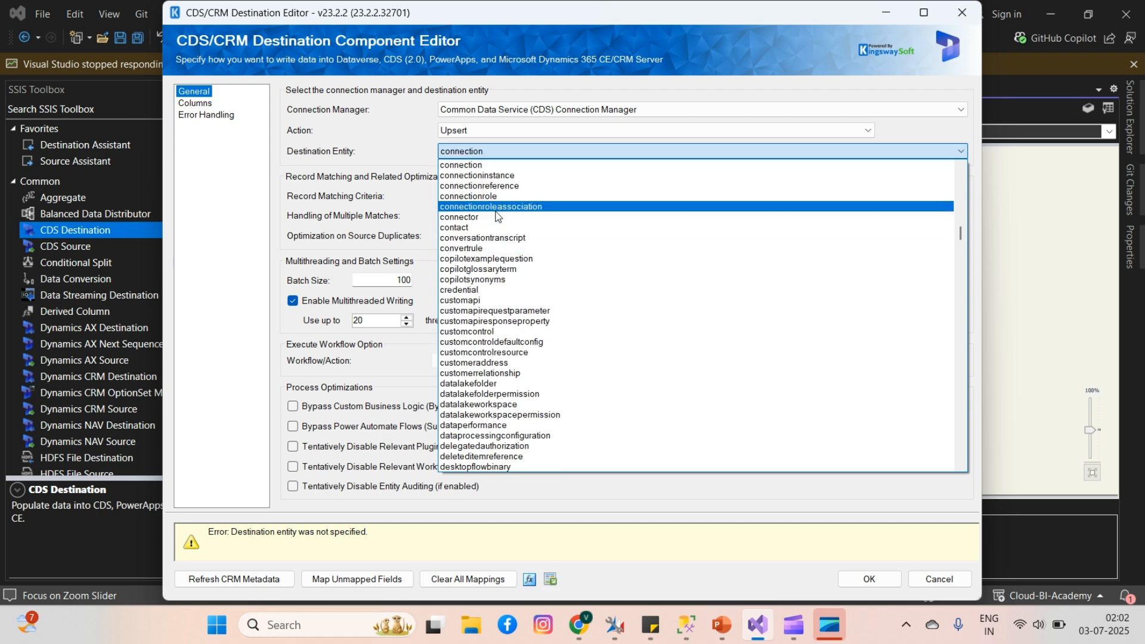
pyautogui.click(489, 226)
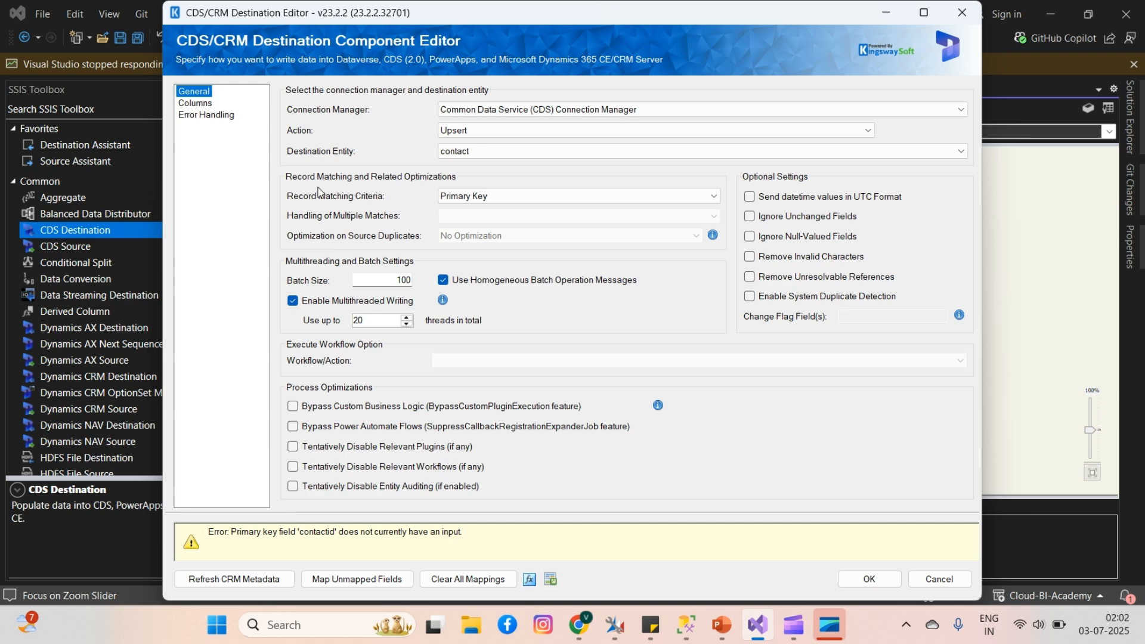
# Try System Duplicate Detection, Primary Key and Manually Specify as the record matching criteria.
pyautogui.click(571, 196)
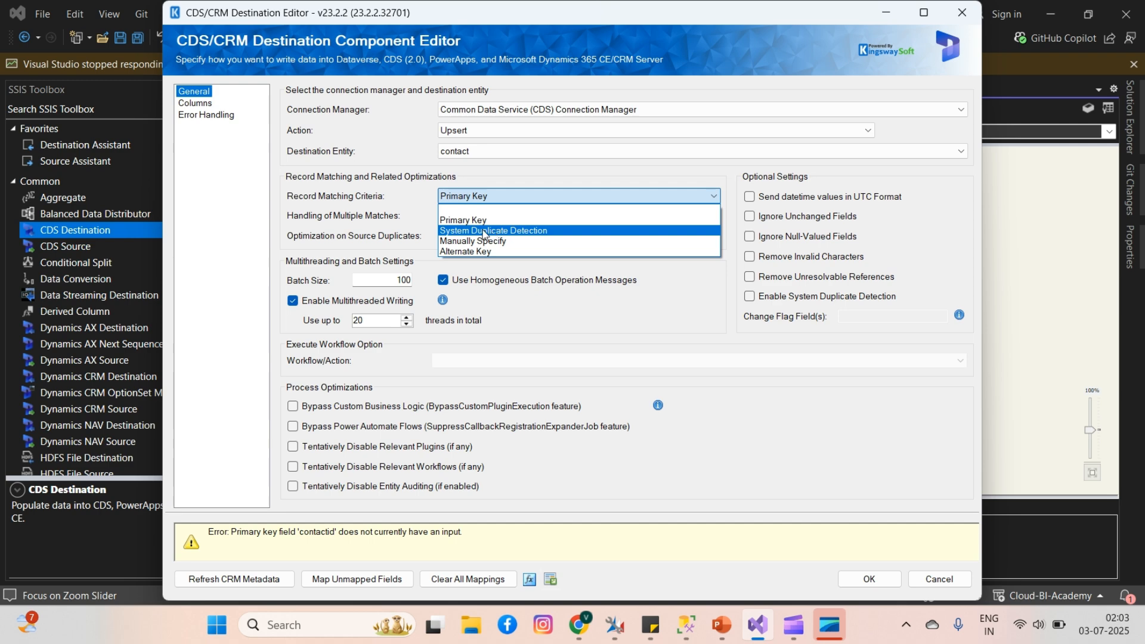
pyautogui.click(561, 234)
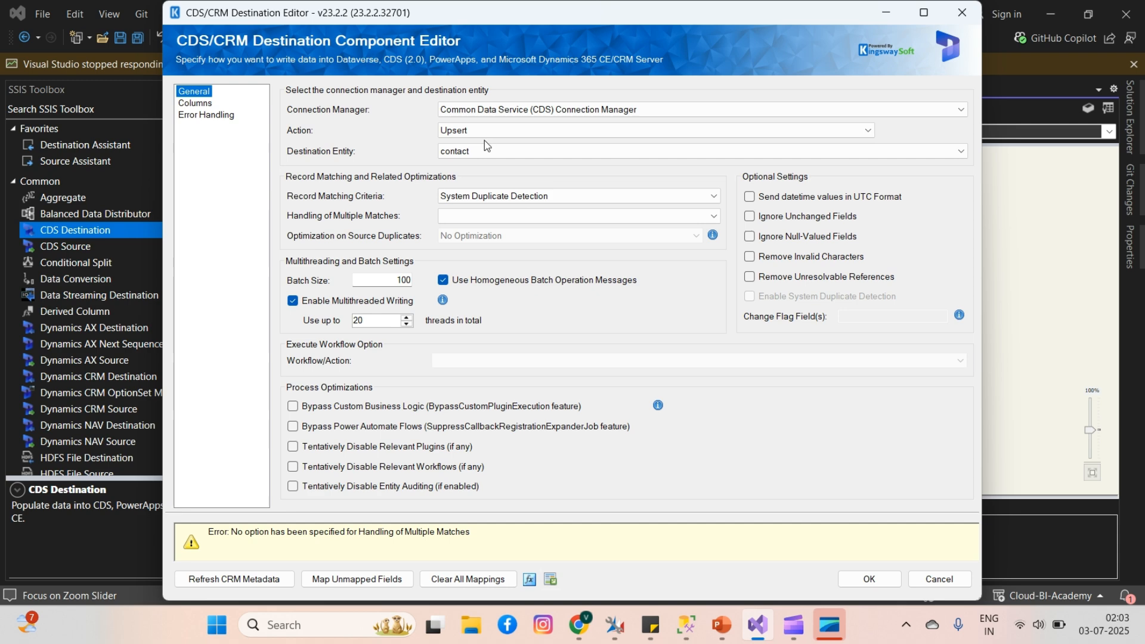
pyautogui.click(499, 200)
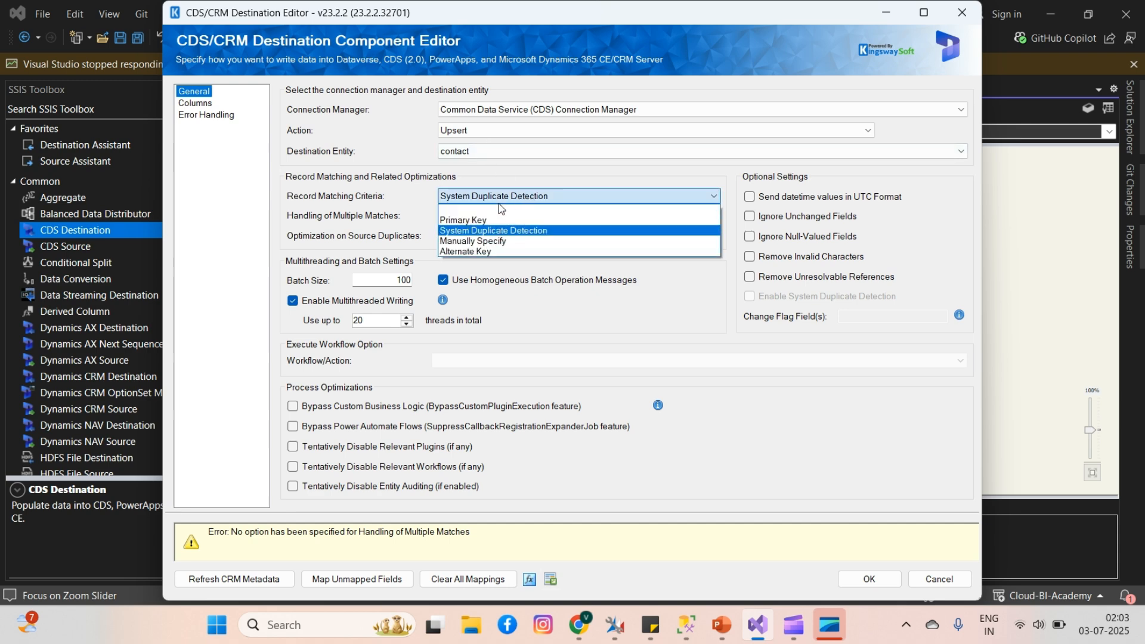
pyautogui.click(476, 220)
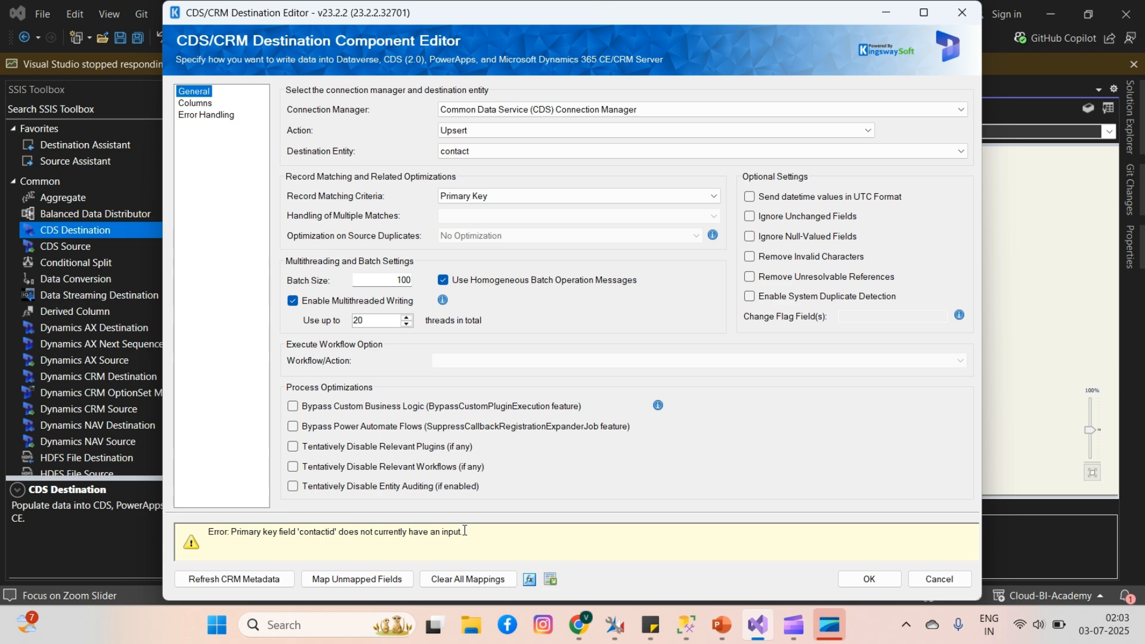
pyautogui.click(553, 199)
pyautogui.click(504, 241)
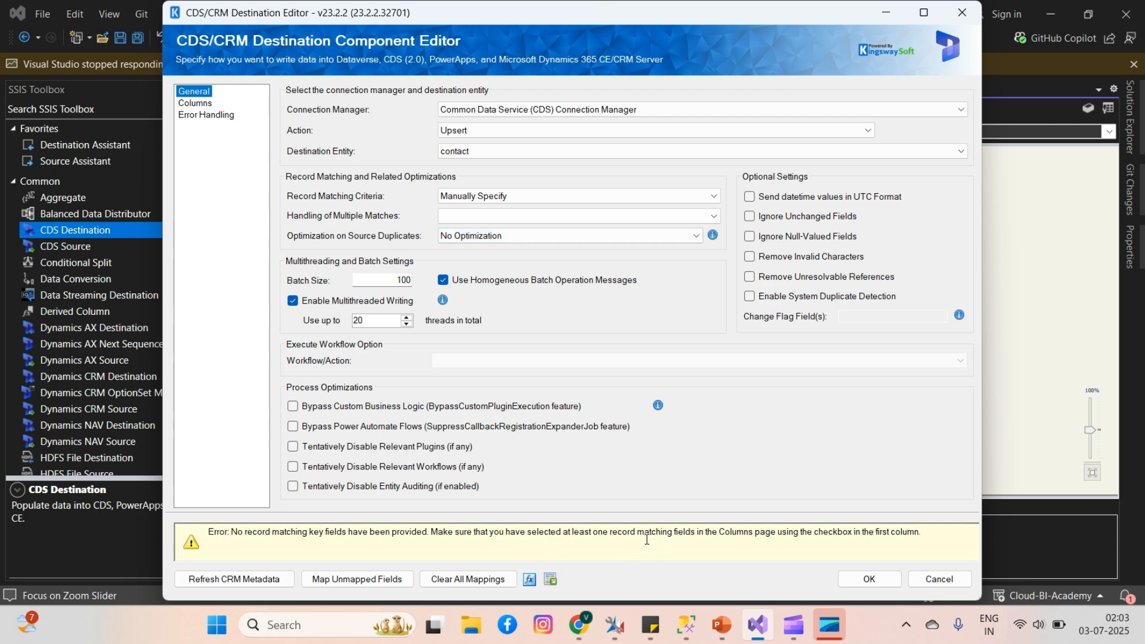
# Set the record matching criteria to System Duplicate Detection and the handling of multiple matches to Update All.
pyautogui.click(547, 197)
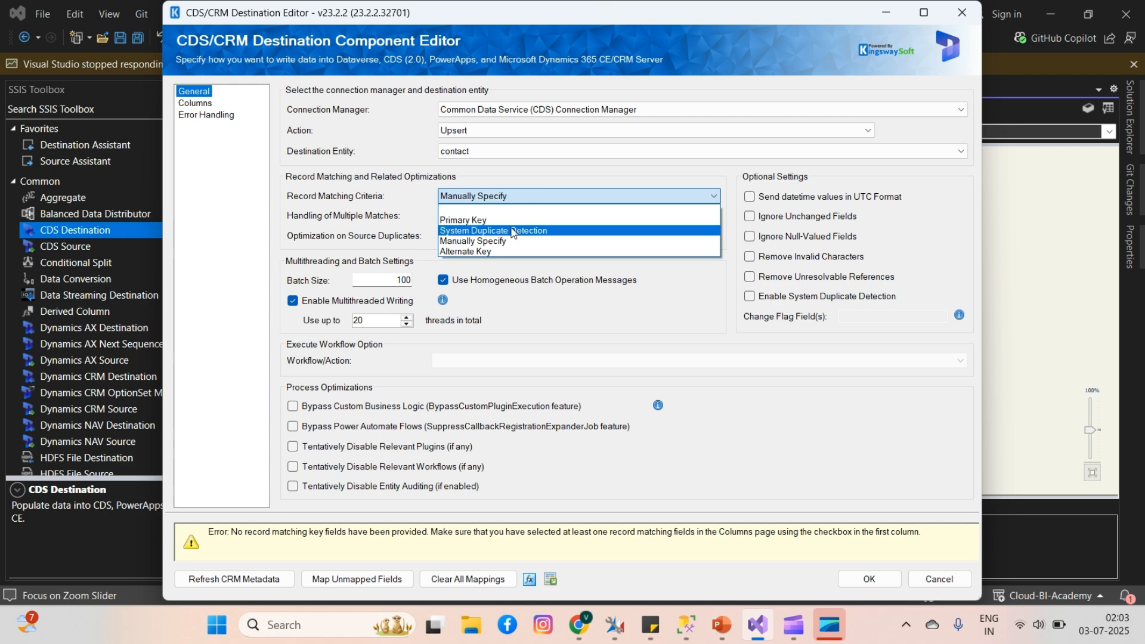
pyautogui.click(511, 231)
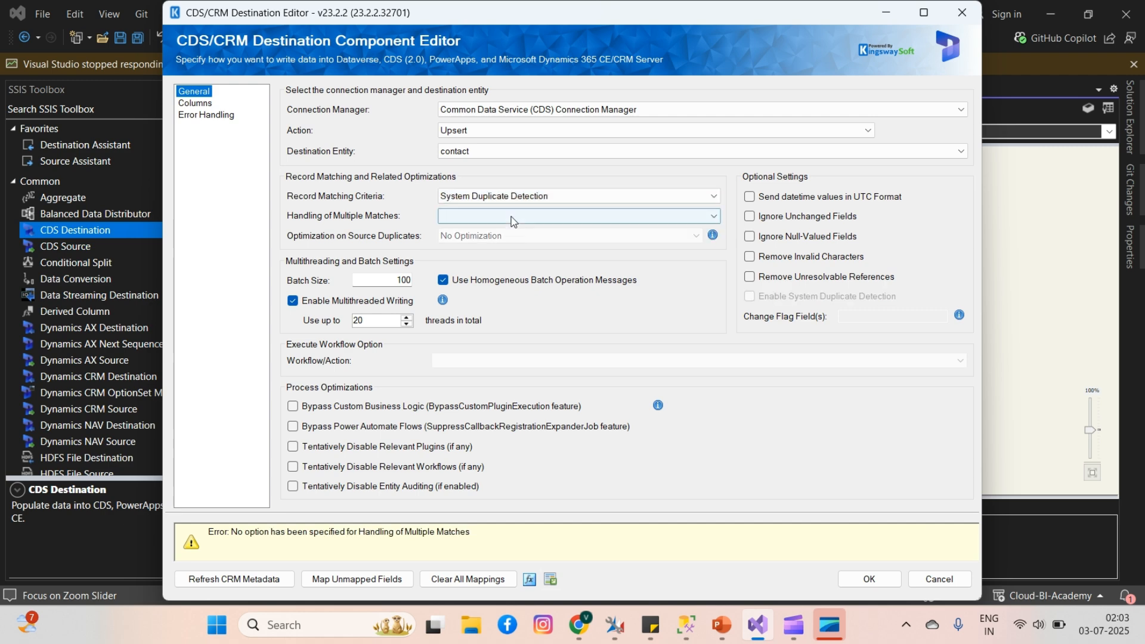
pyautogui.click(553, 217)
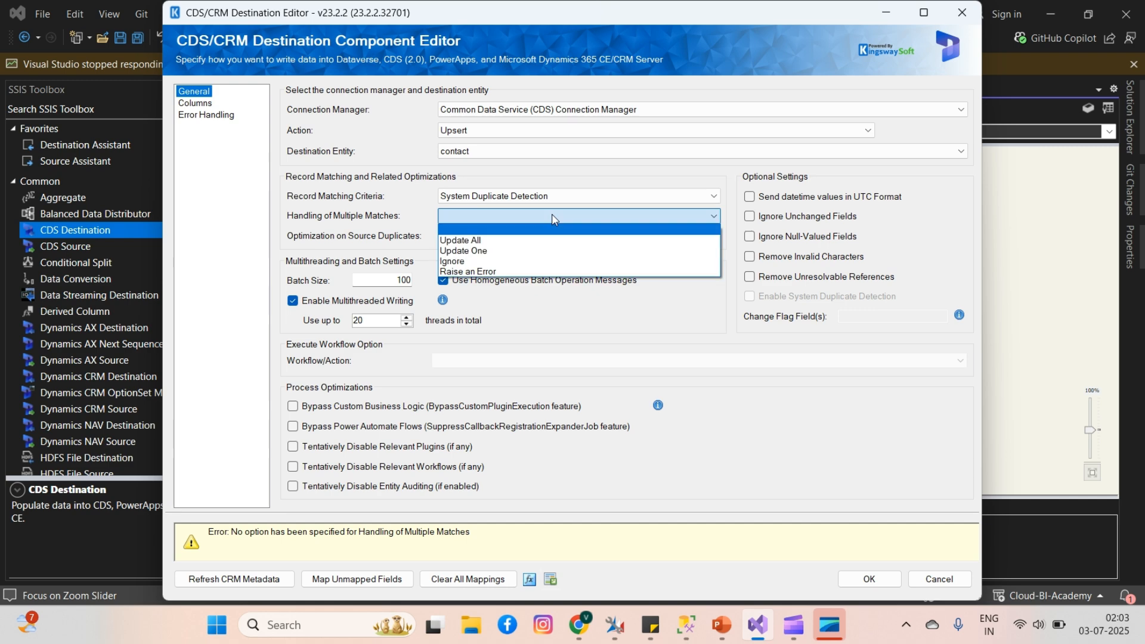
pyautogui.click(505, 240)
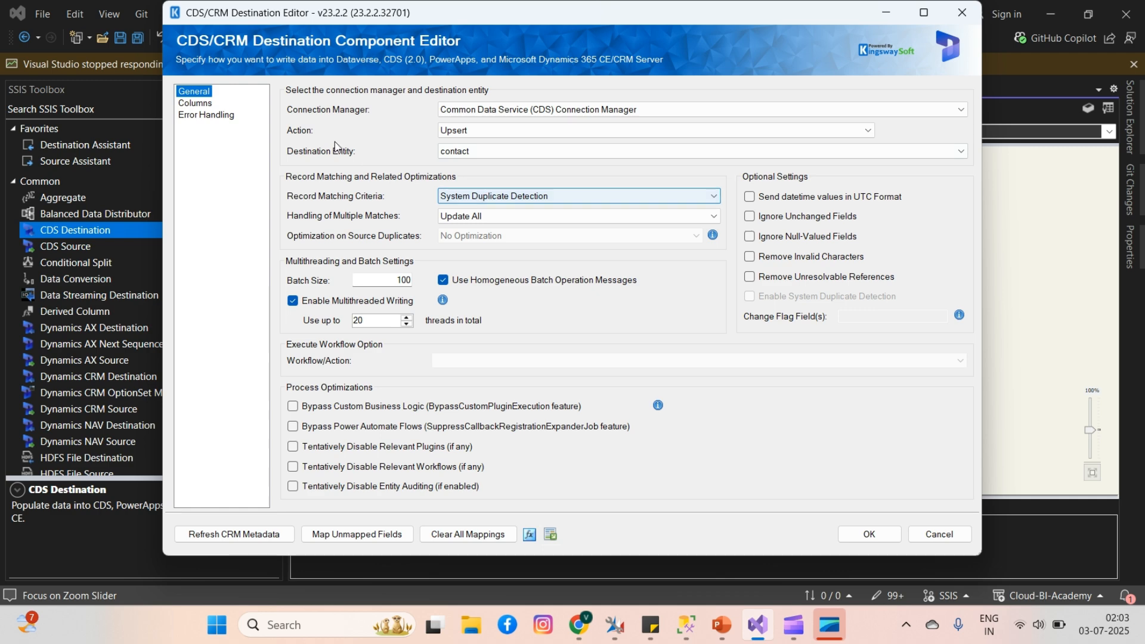
# Show only the mapped columns of the CDS destination and set the birthdate and emailaddress1 input columns to <ignore>.
pyautogui.click(192, 106)
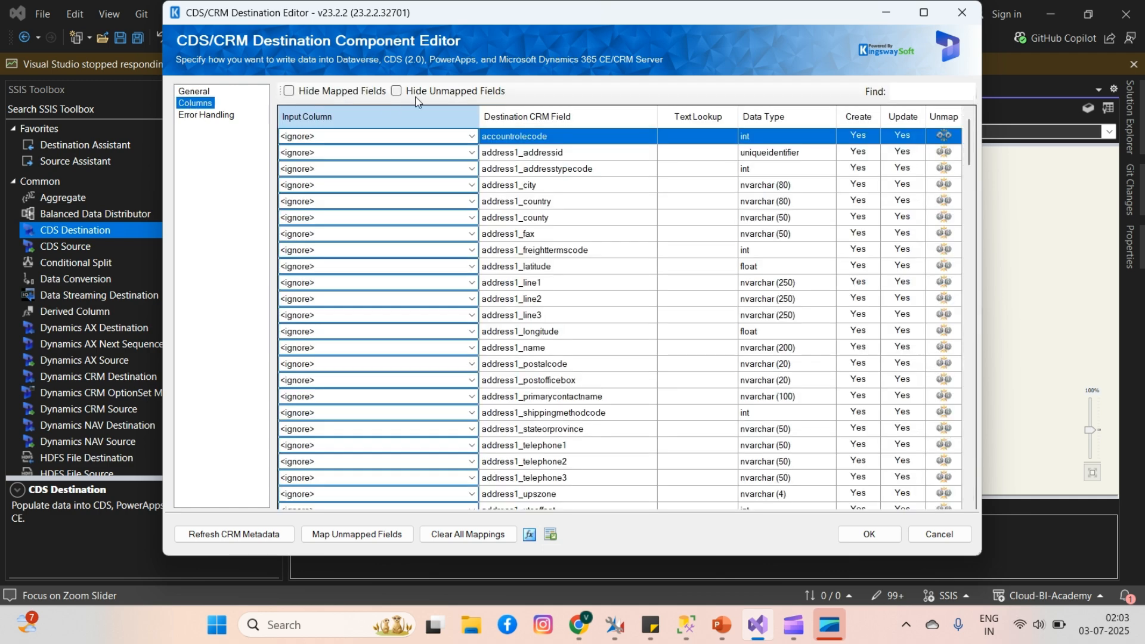
pyautogui.click(439, 92)
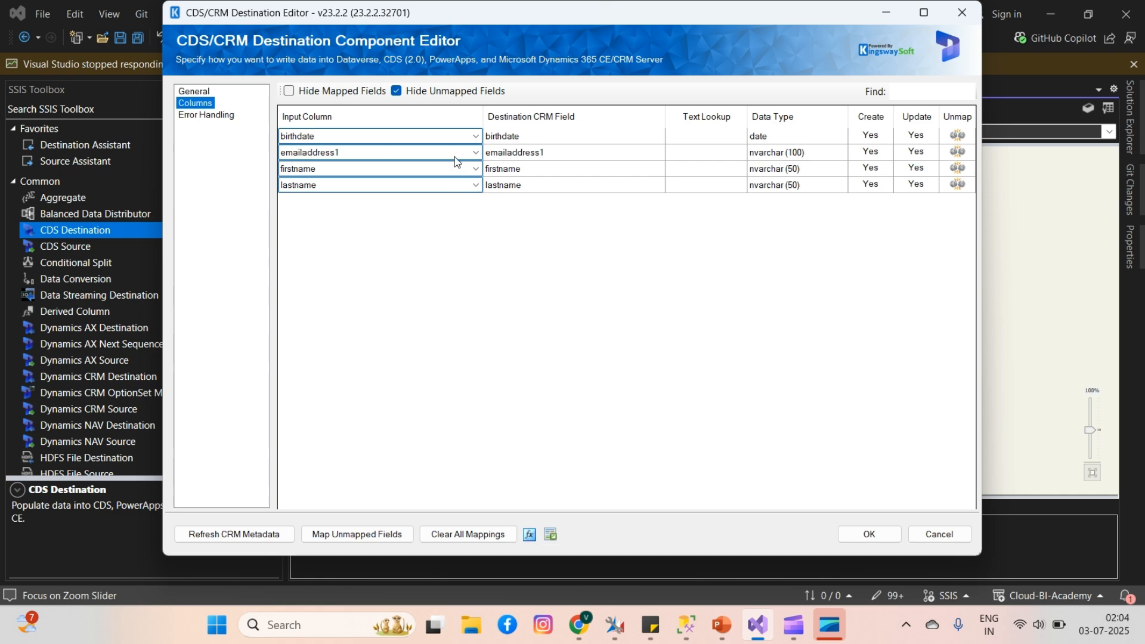
pyautogui.click(475, 136)
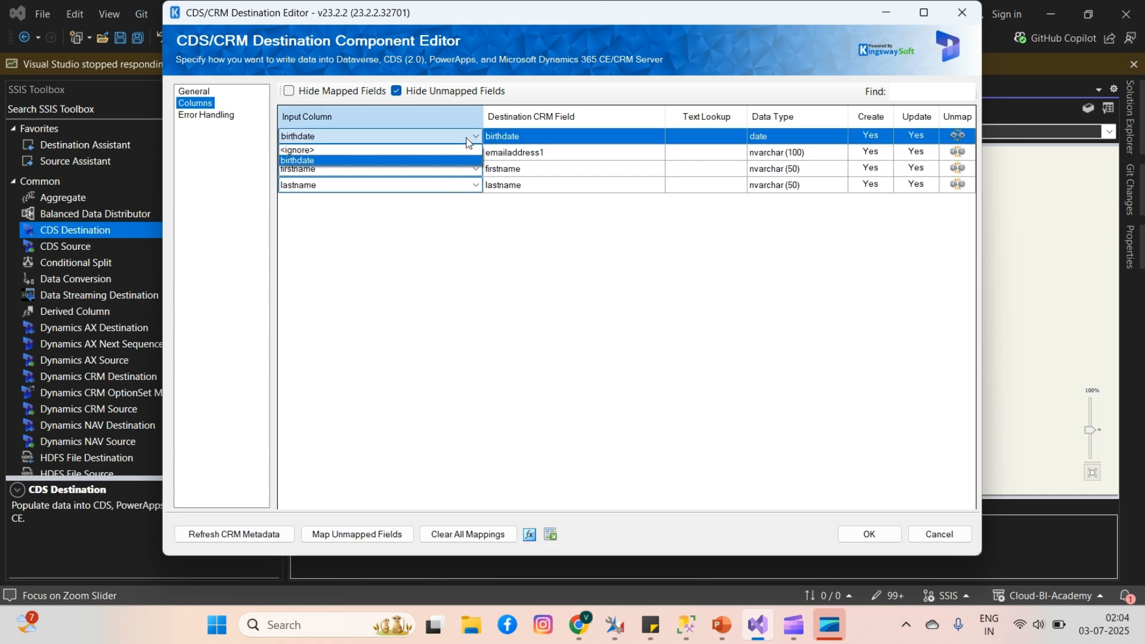
pyautogui.click(396, 149)
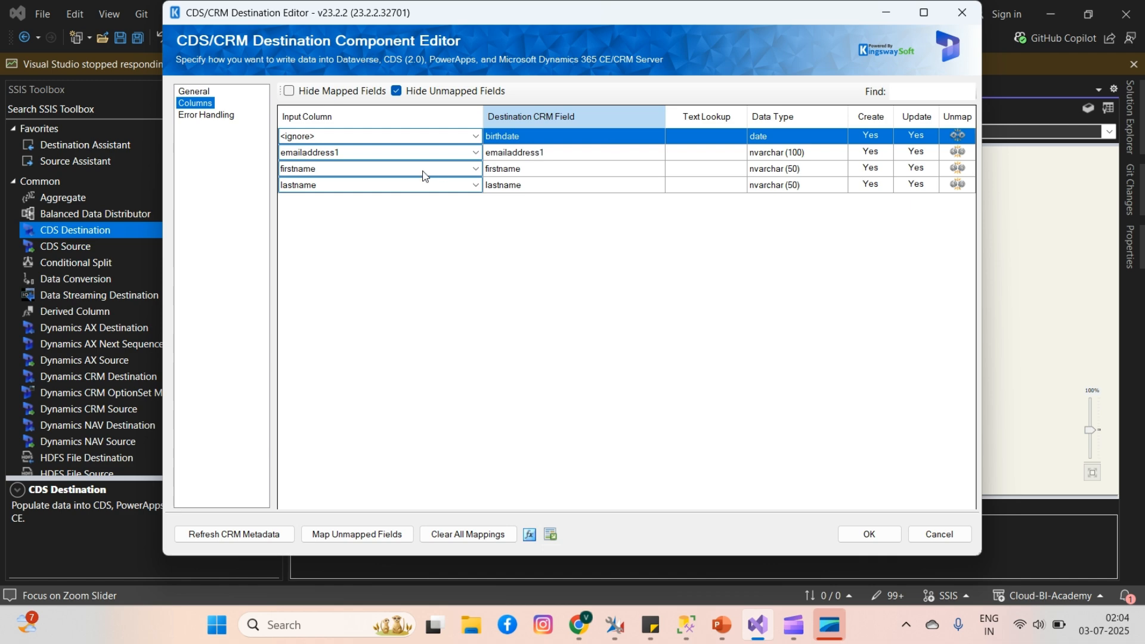
pyautogui.click(456, 153)
pyautogui.click(456, 153)
pyautogui.click(384, 168)
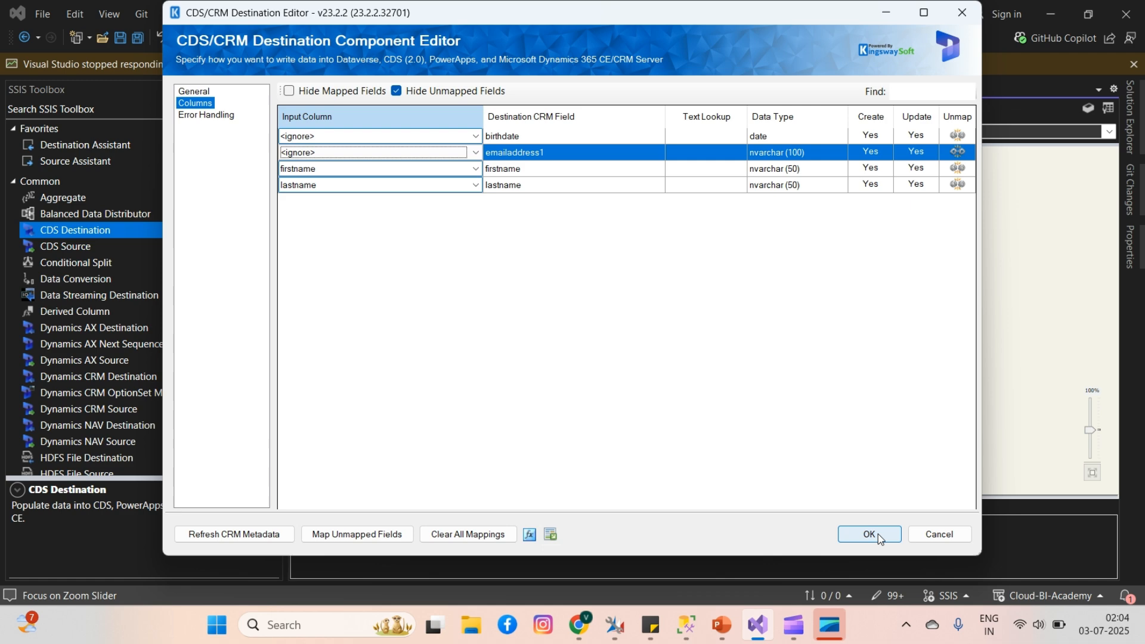
# Review the CDS destination's general settings and column mappings, accept them, and execute the data flow task.
pyautogui.click(195, 92)
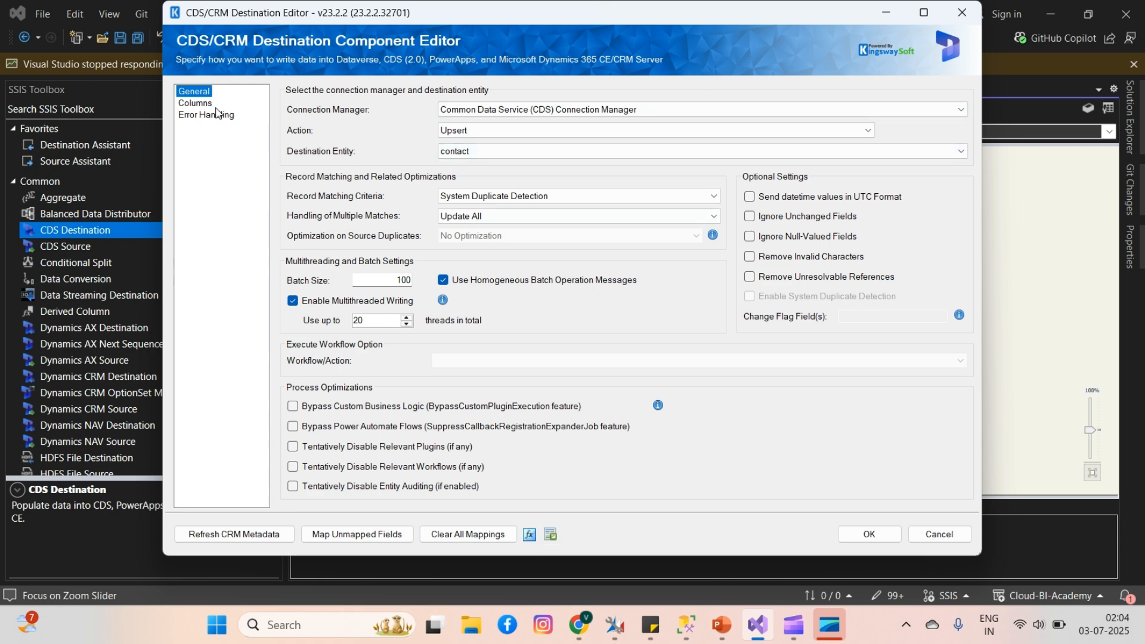
pyautogui.click(197, 103)
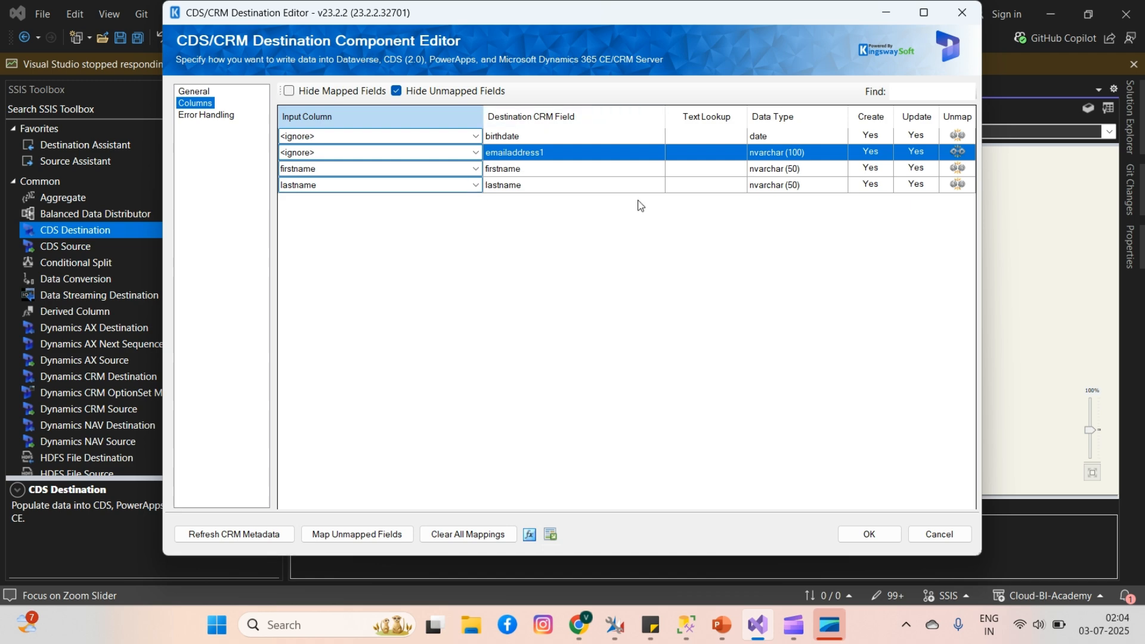
pyautogui.click(191, 93)
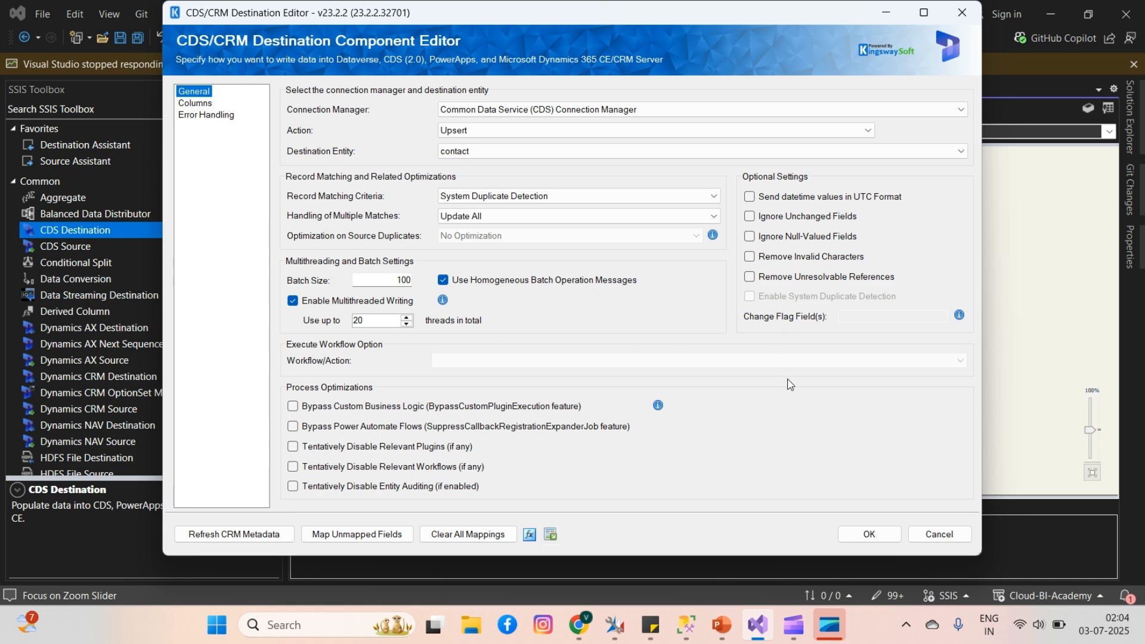
pyautogui.click(882, 540)
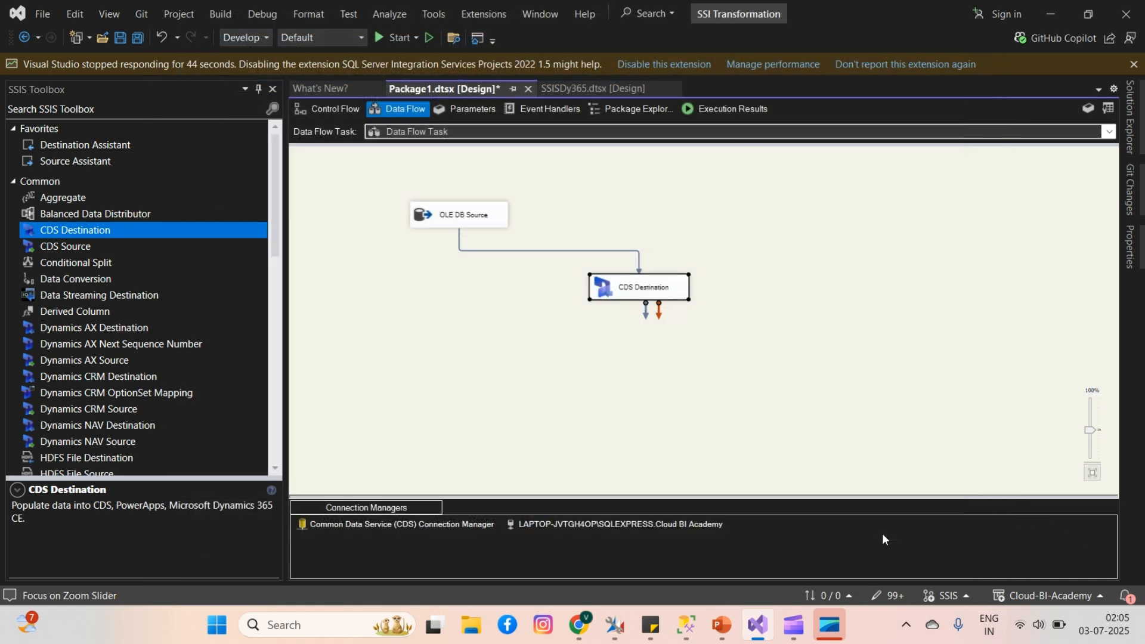
pyautogui.rightClick(800, 270)
pyautogui.click(883, 362)
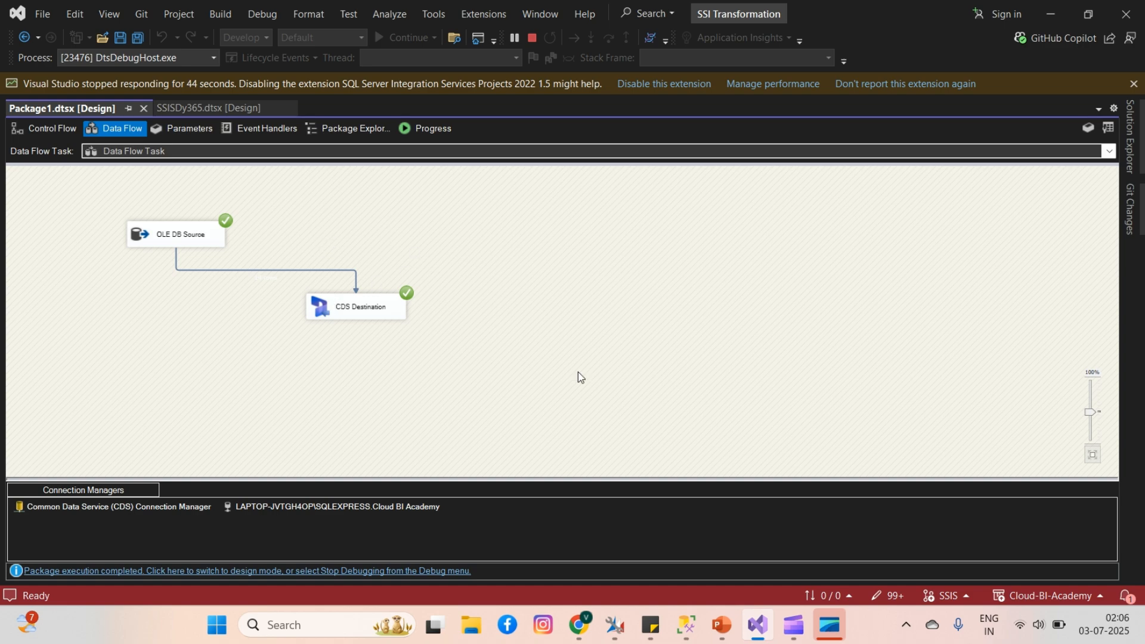
# Switch to XrmToolBox, rerun the contact query, and check the firstname and lastname columns in the results.
pyautogui.click(614, 625)
pyautogui.click(389, 160)
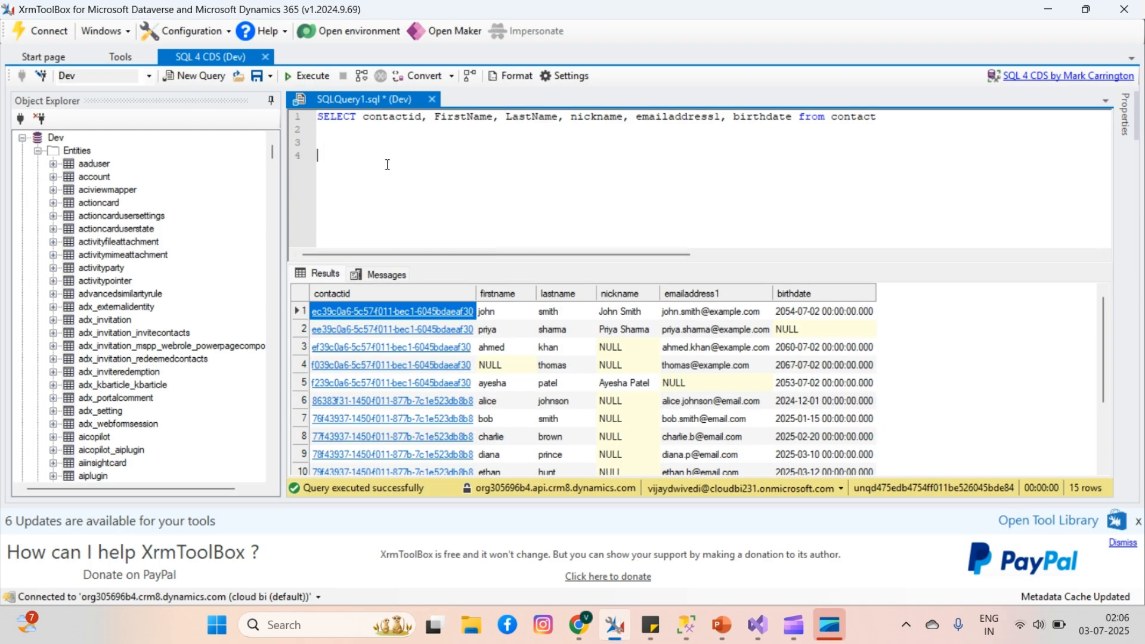
pyautogui.click(306, 78)
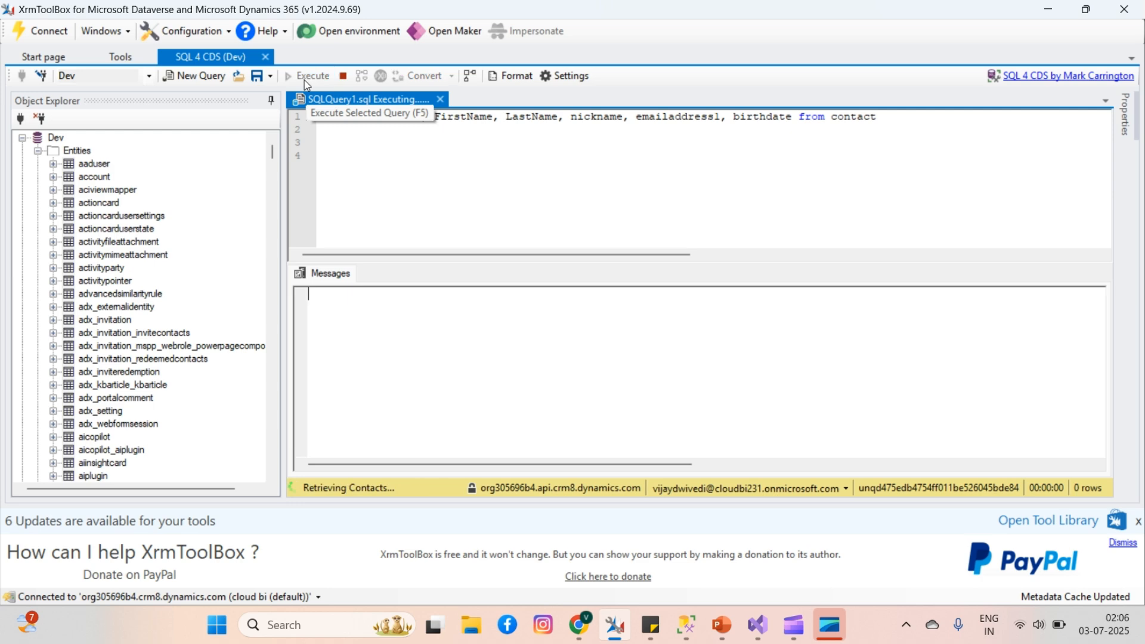
pyautogui.moveTo(510, 311); pyautogui.dragTo(564, 271)
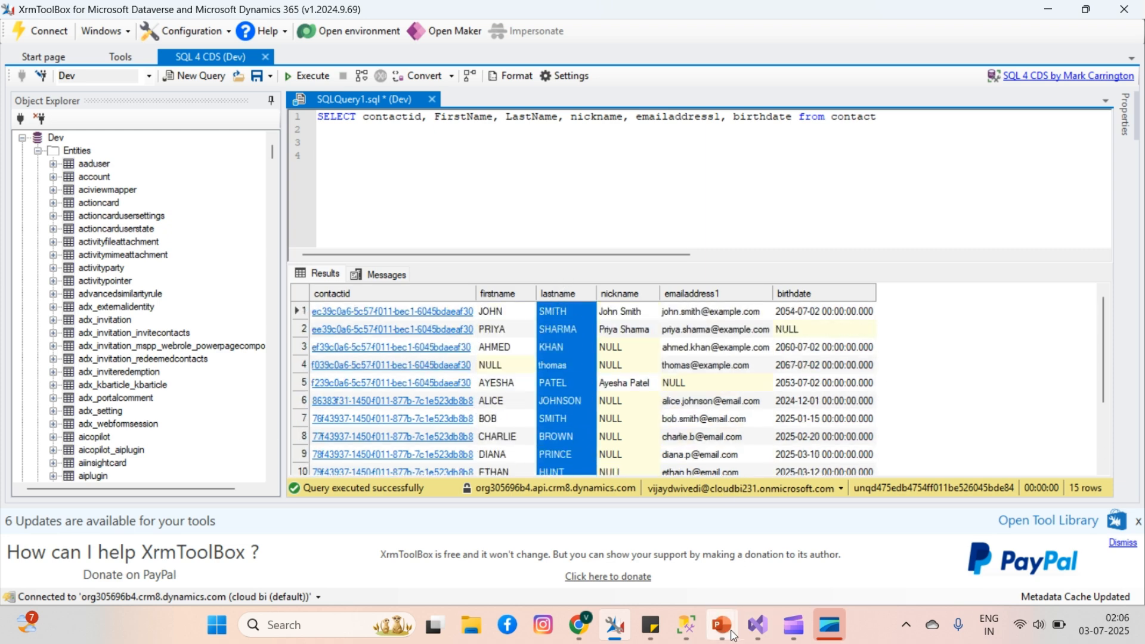
pyautogui.moveTo(720, 623)
pyautogui.click(773, 555)
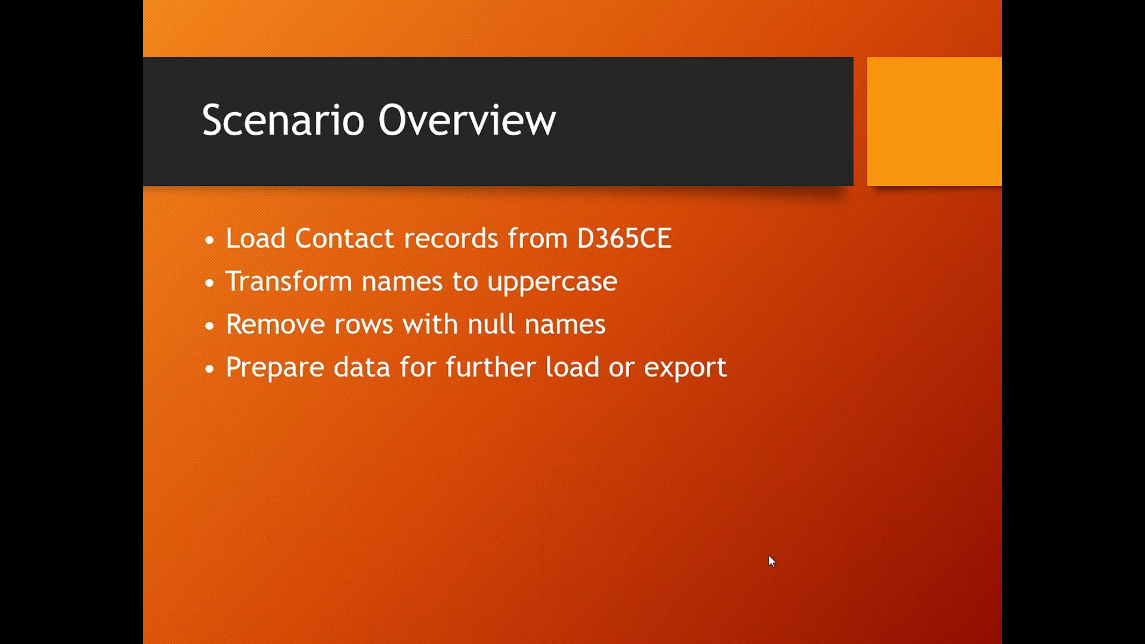
pyautogui.press('Right')
pyautogui.press('Right')
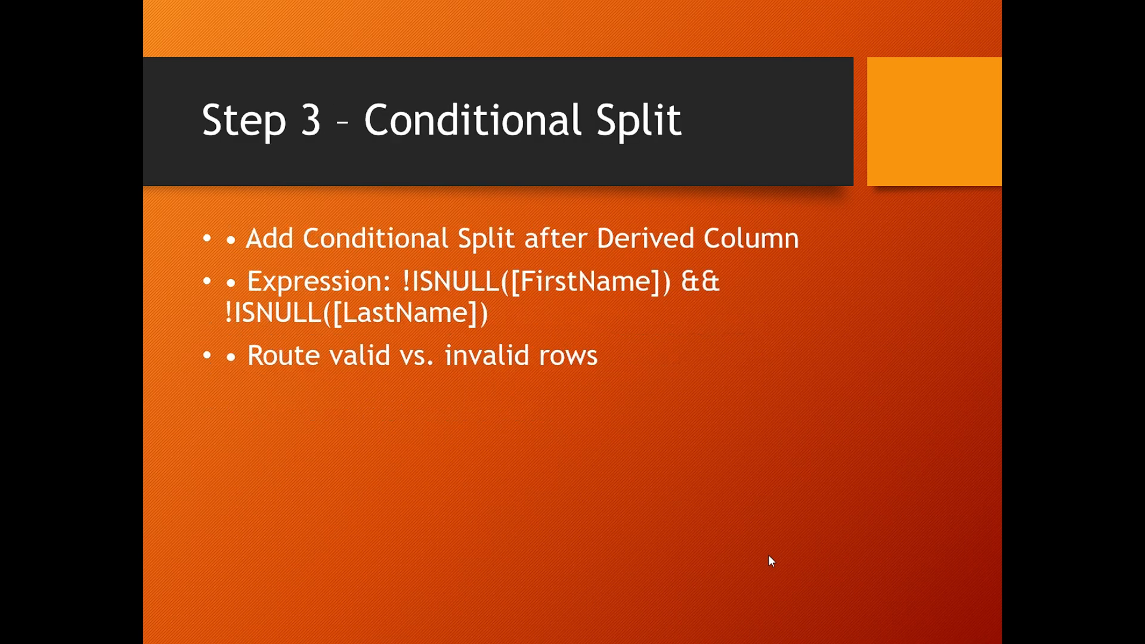
pyautogui.press('Right')
pyautogui.press('Right')
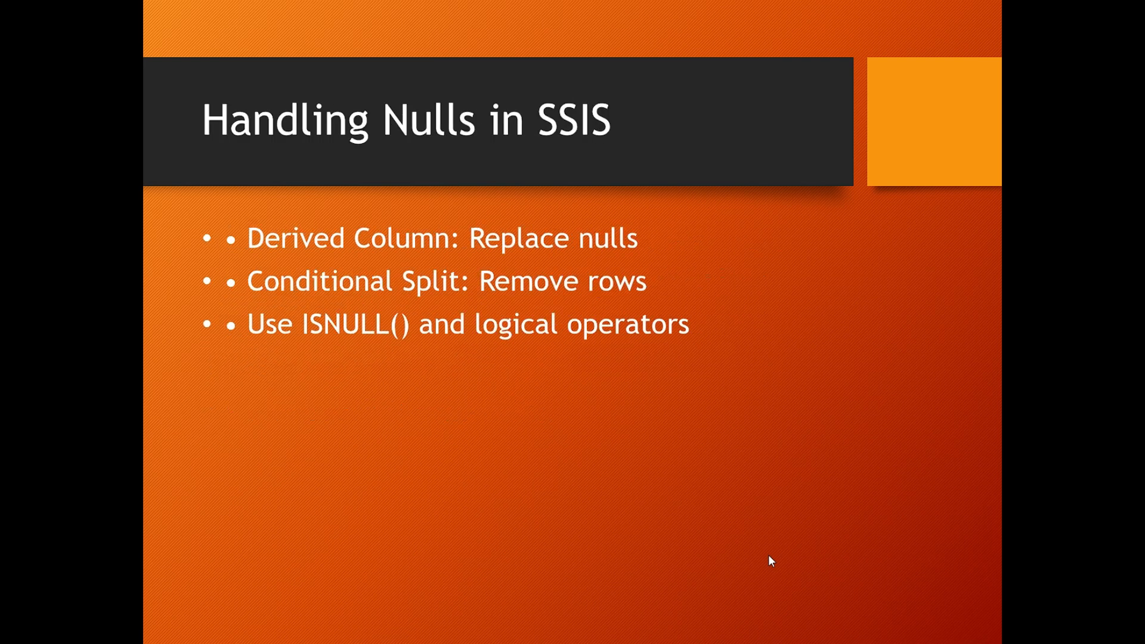
pyautogui.press('Right')
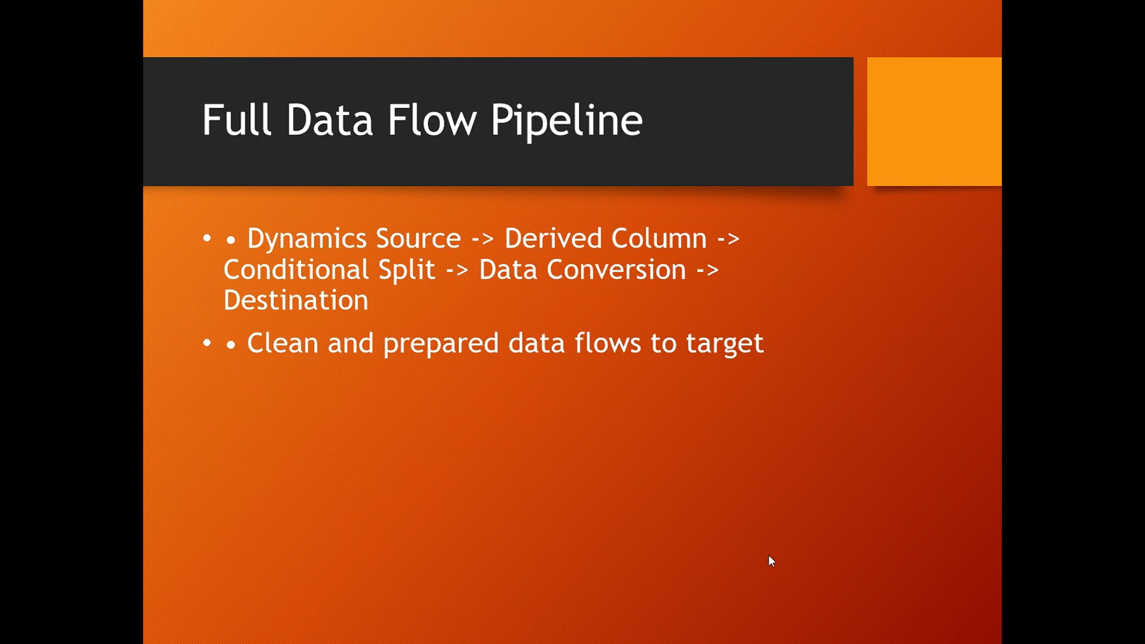
pyautogui.press('Right')
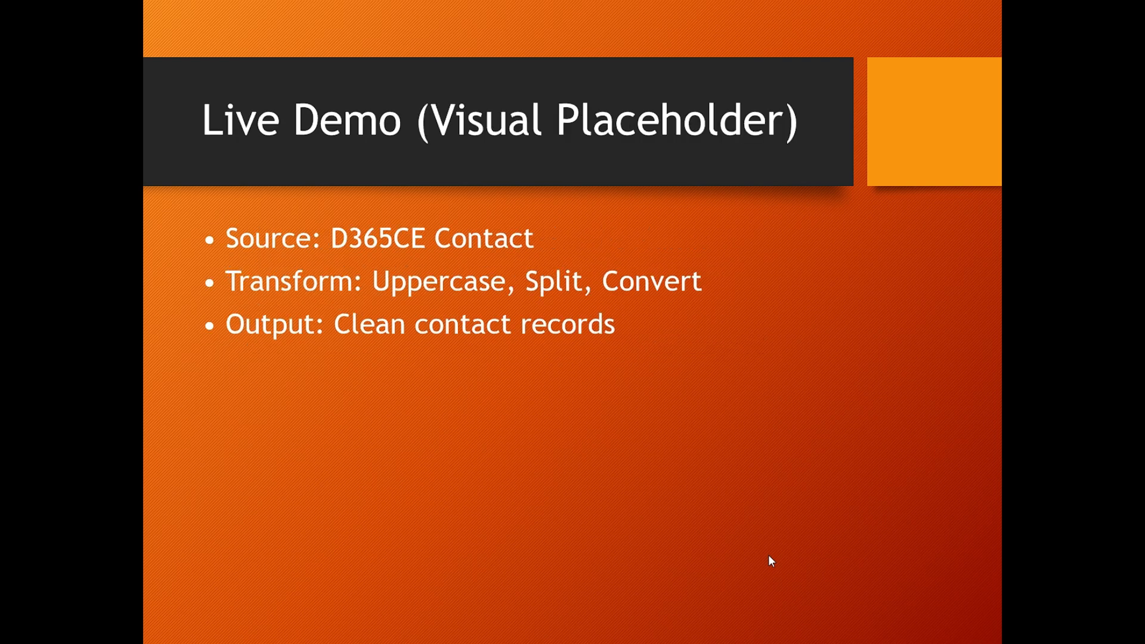
pyautogui.press('Right')
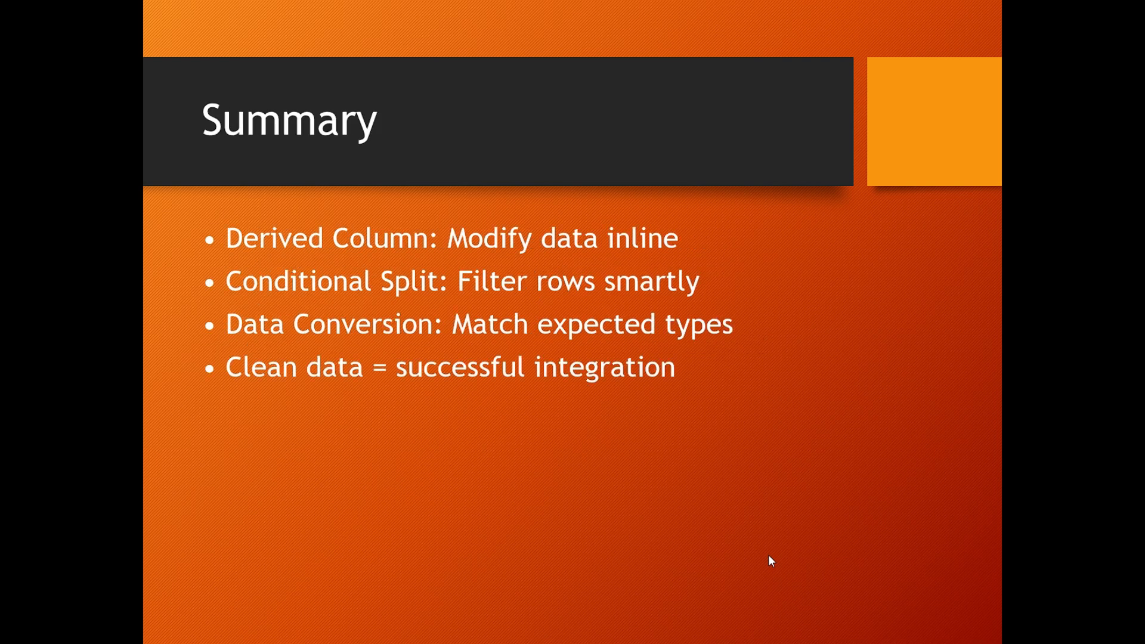